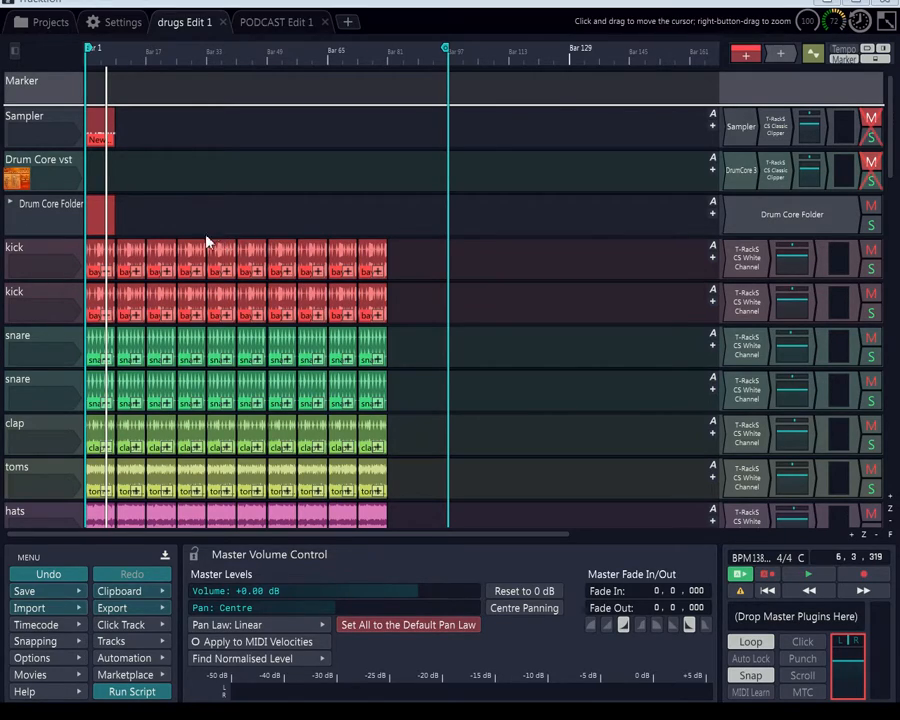
- Open the T-RackS CS White Channel plugin on the first kick track, look over its controls and close it
drag(891, 162, 893, 130)
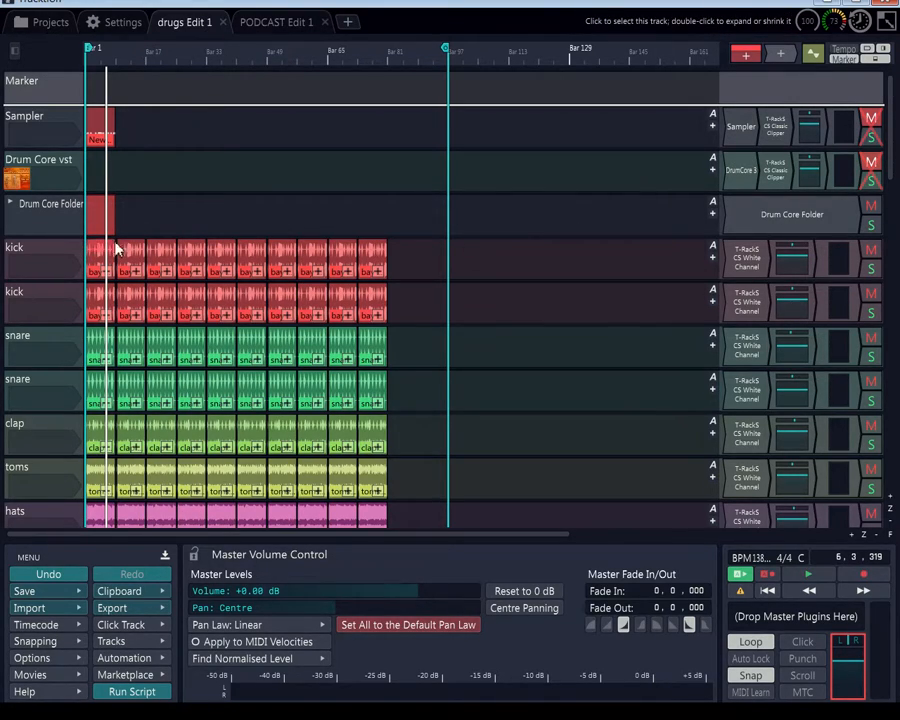
double_click(740, 270)
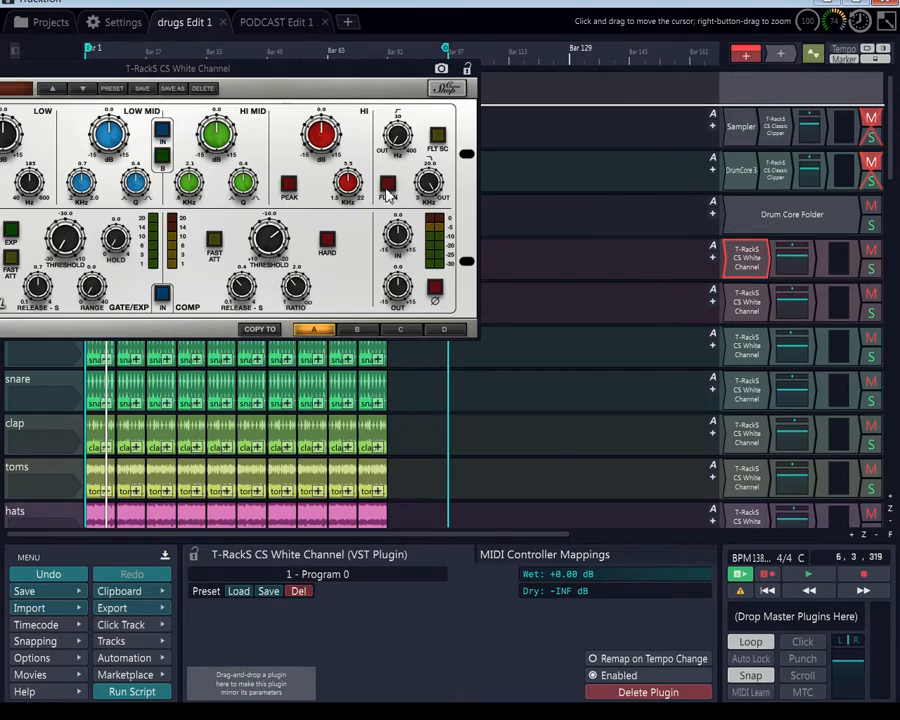
drag(365, 76, 605, 177)
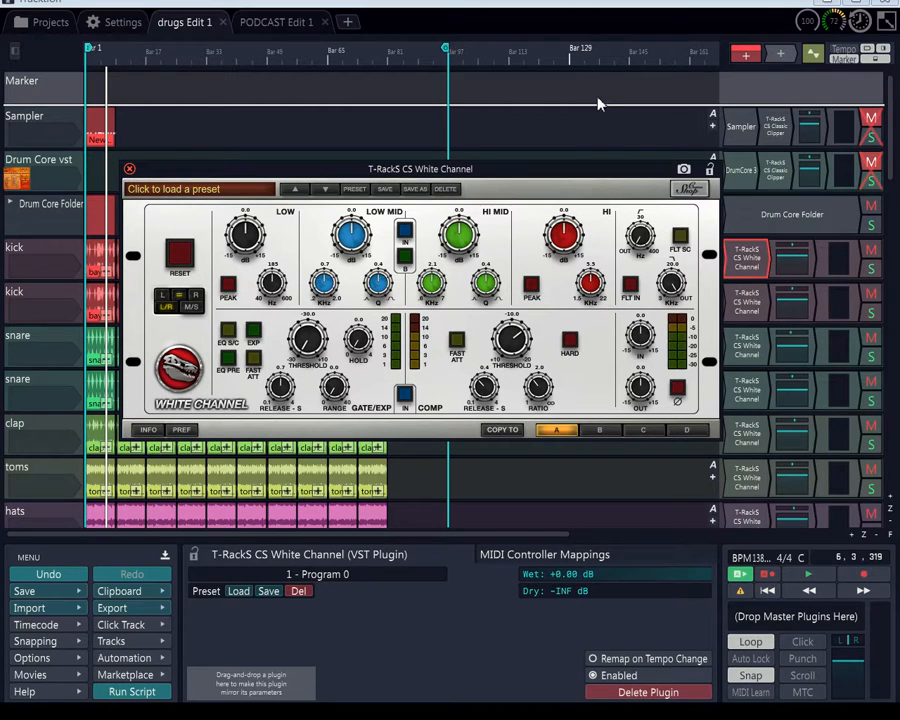
drag(510, 175, 477, 65)
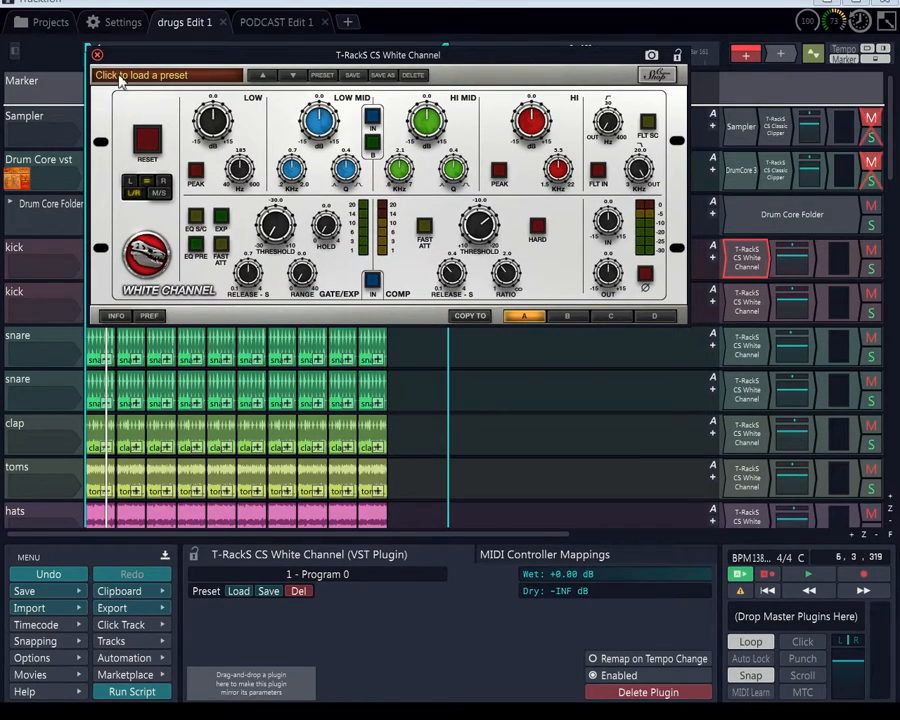
click(97, 55)
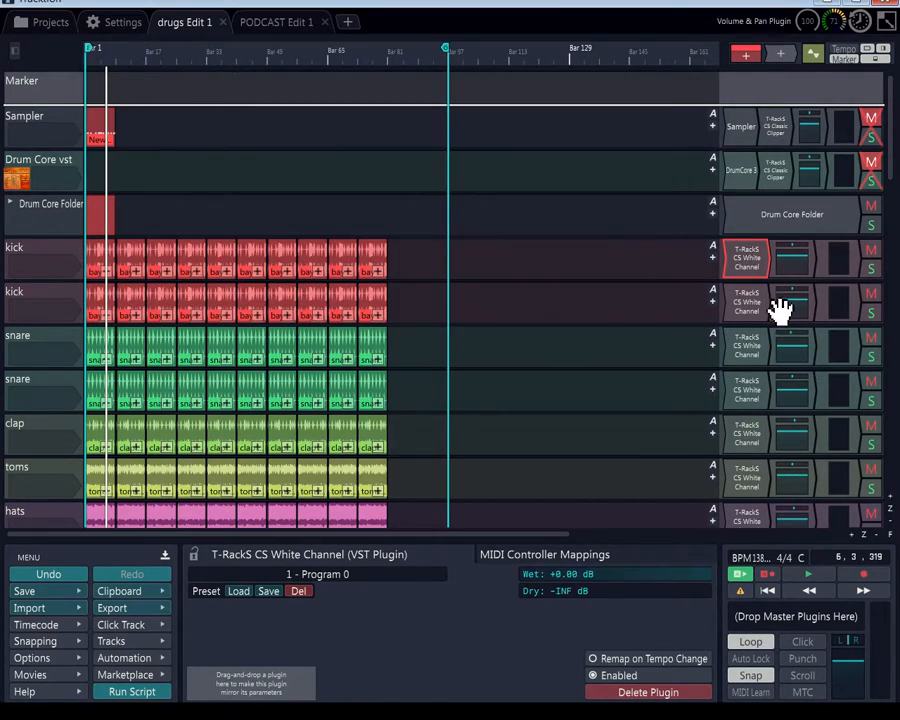
- Compare the plugins inserted on the drum tracks and check the first kick track's White Channel again
scroll(760, 324, down, 3)
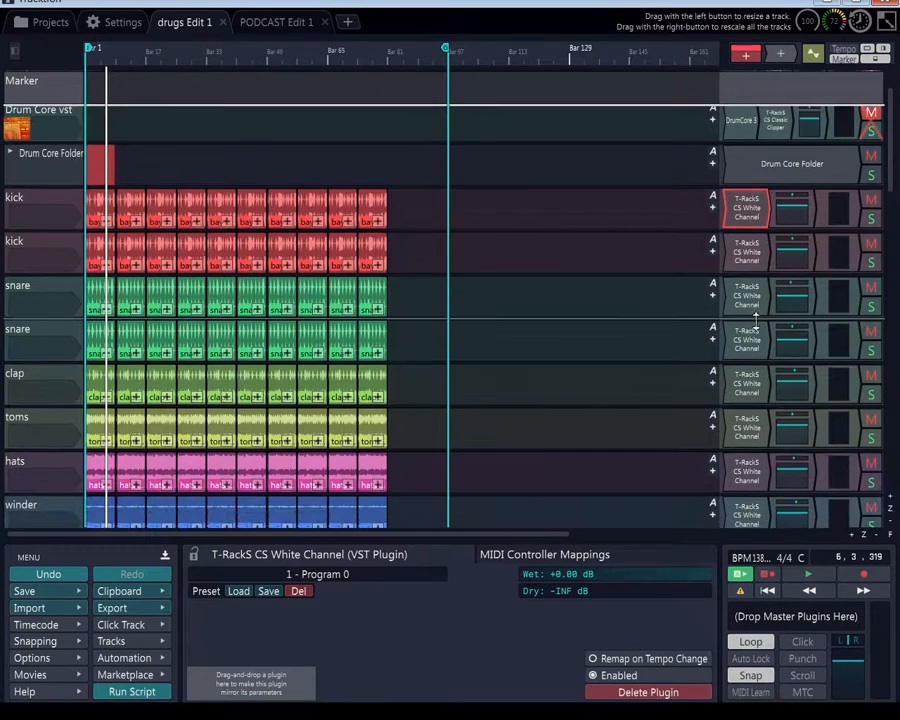
scroll(760, 324, down, 2)
scroll(760, 324, up, 1)
scroll(760, 324, up, 3)
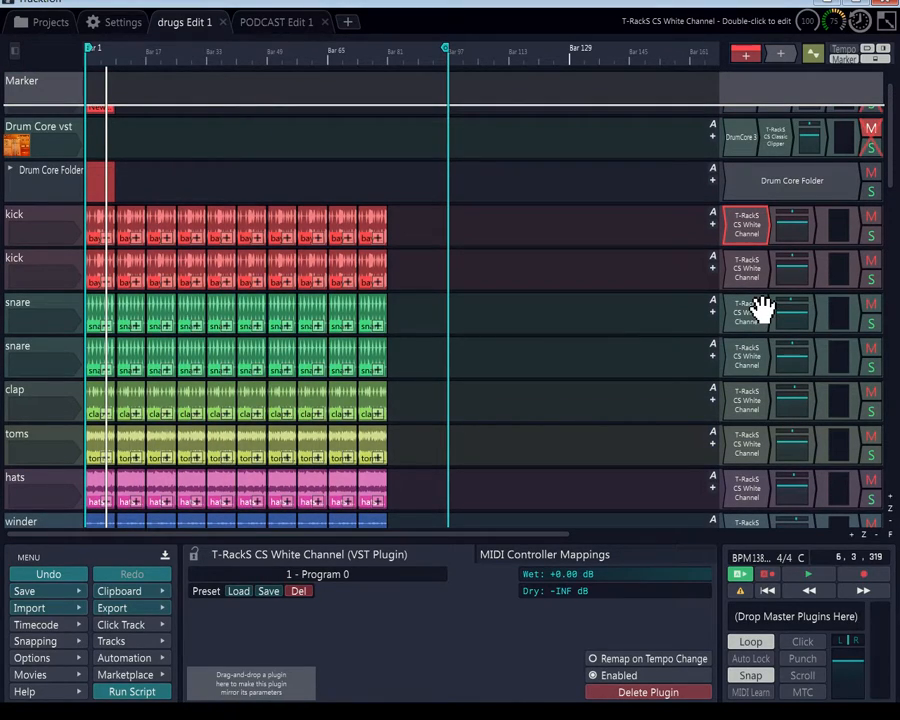
scroll(762, 308, down, 1)
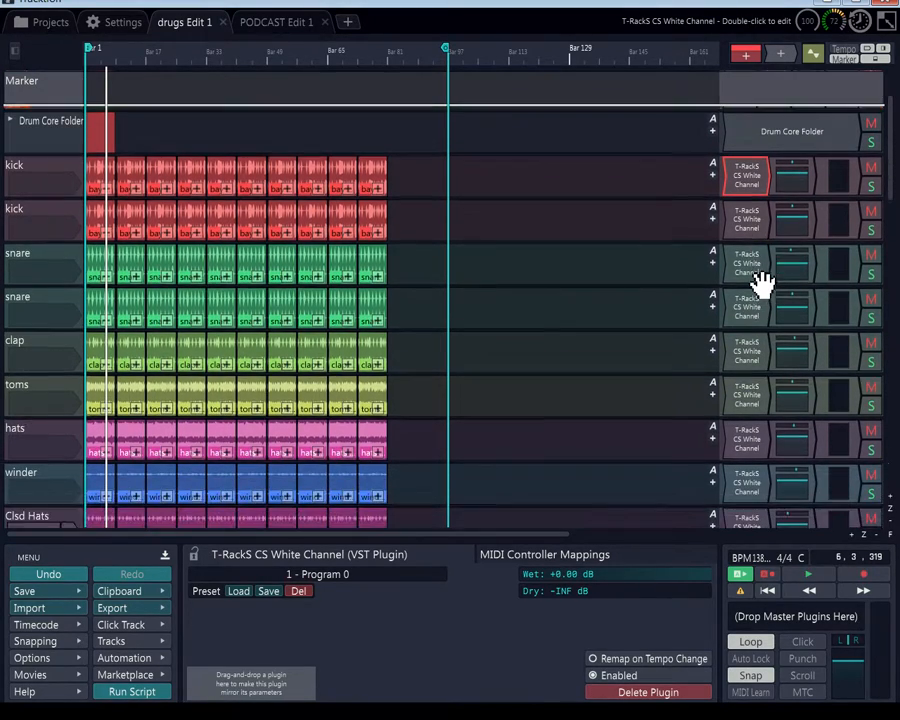
double_click(744, 184)
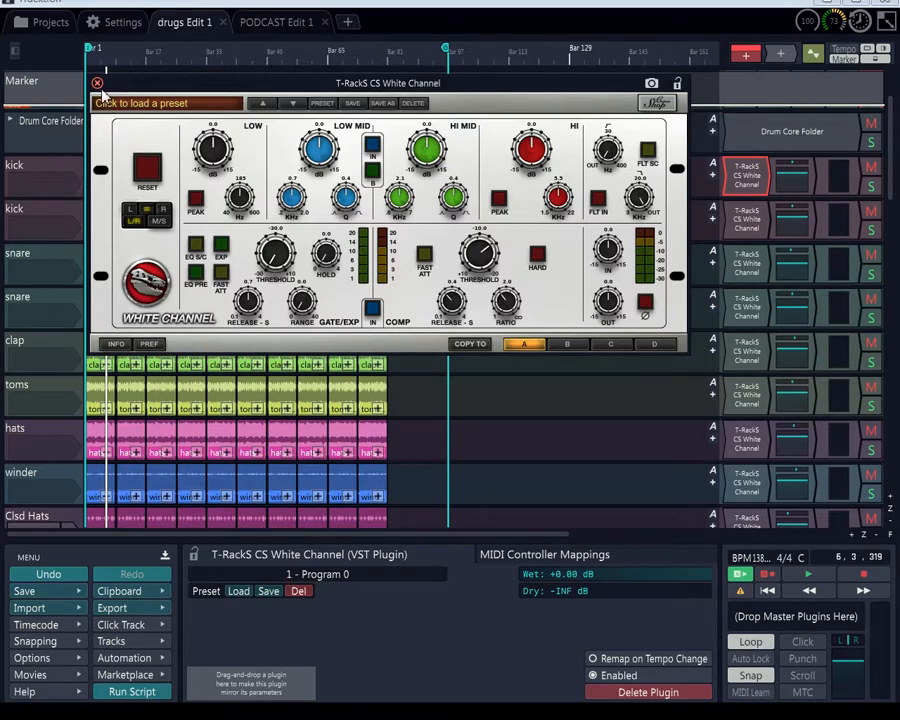
click(97, 84)
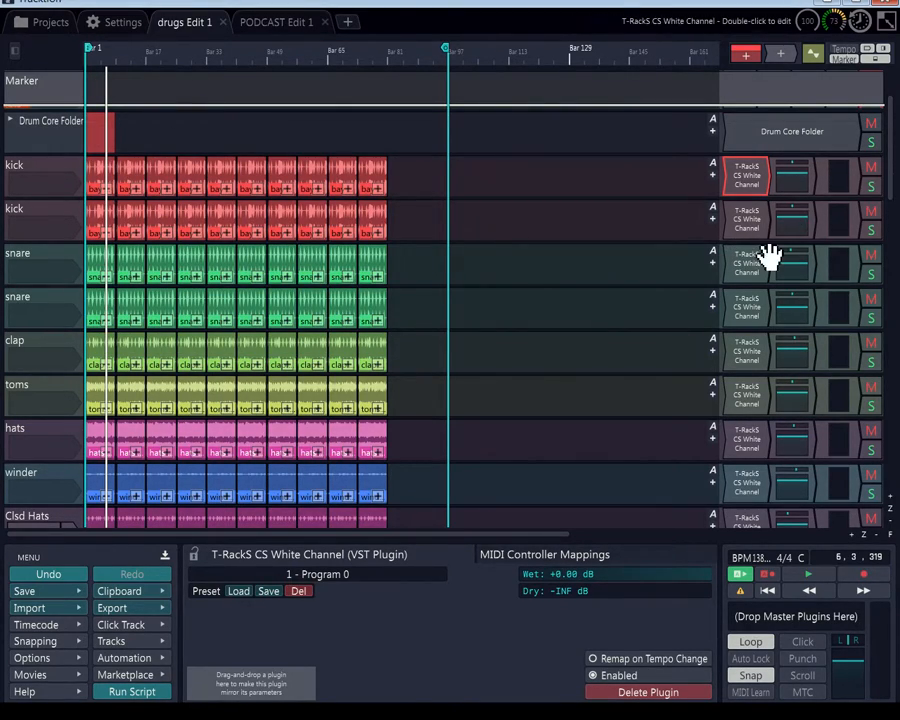
- Reopen the first kick track's White Channel to examine its EQ, gate and compressor sections, and close it
scroll(760, 262, down, 2)
scroll(760, 228, up, 1)
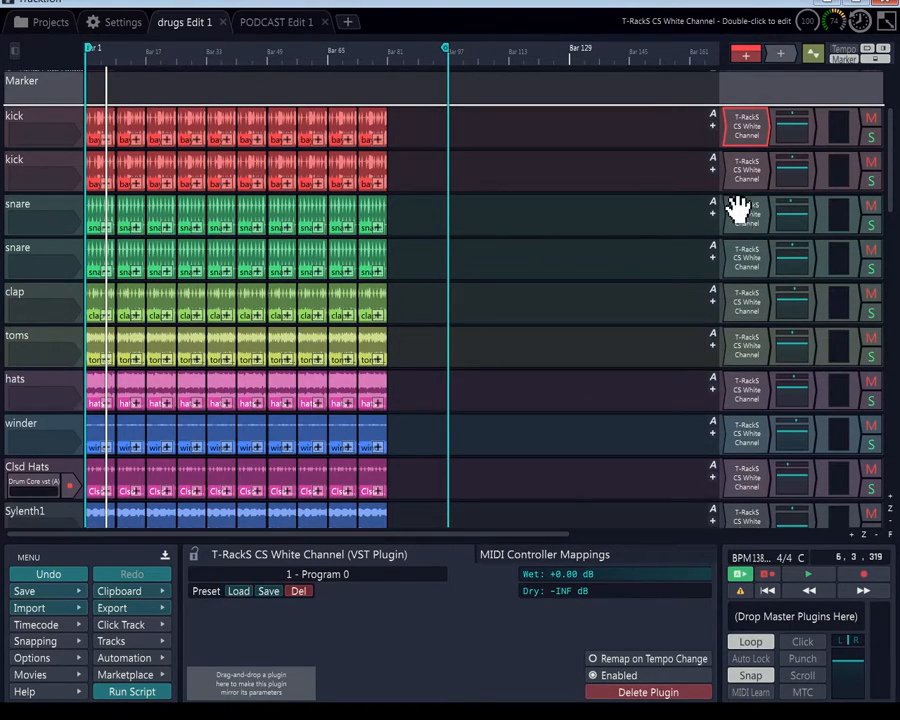
double_click(741, 128)
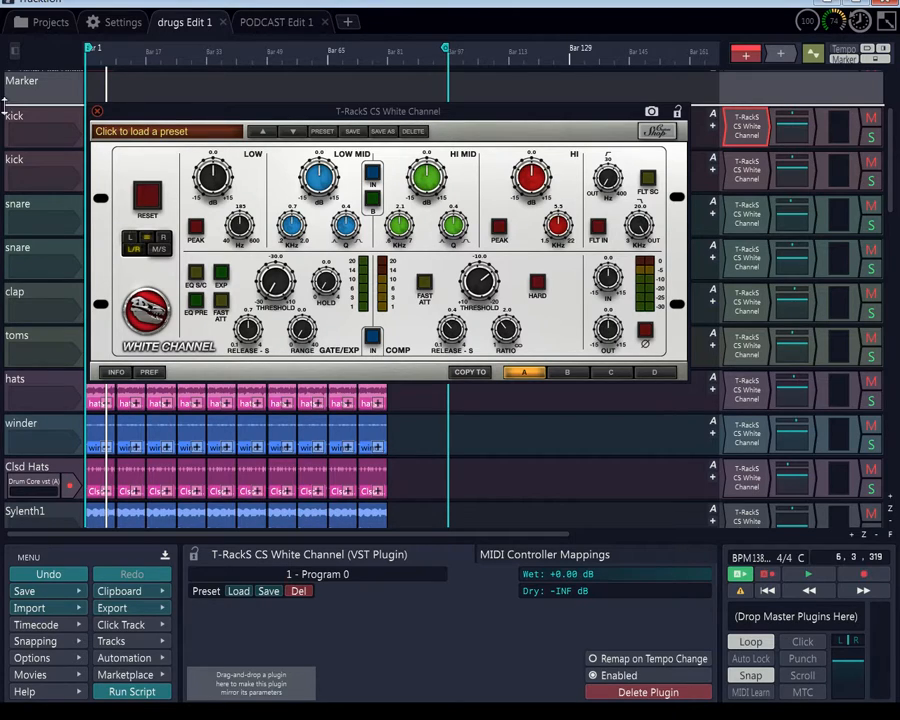
click(97, 111)
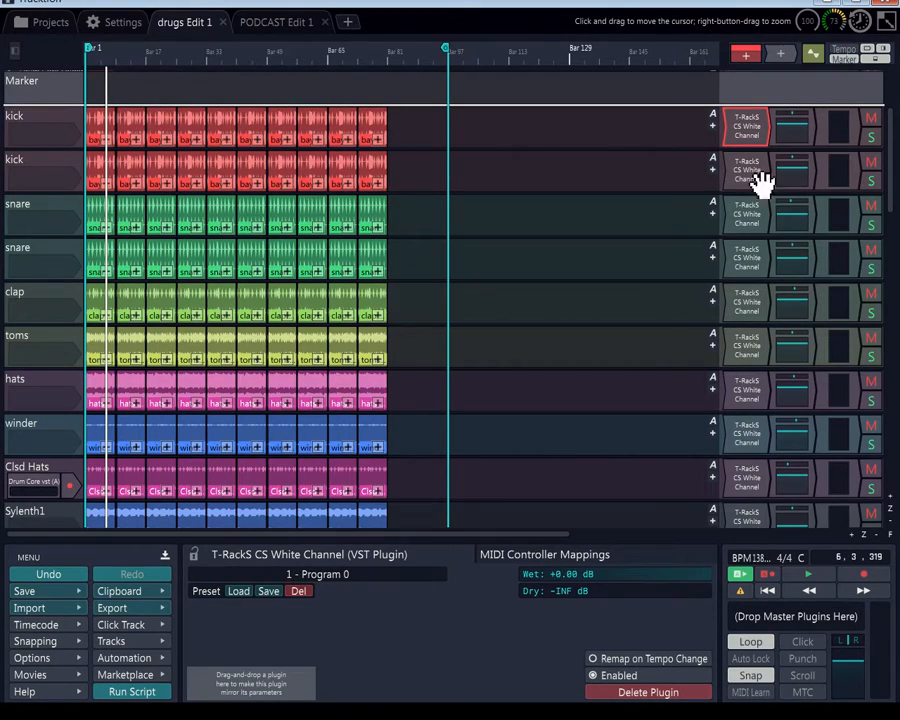
- Examine the arrangement's clips and tracks from the Sampler track down to the kick and snare and other percussion submixes
drag(893, 178, 895, 155)
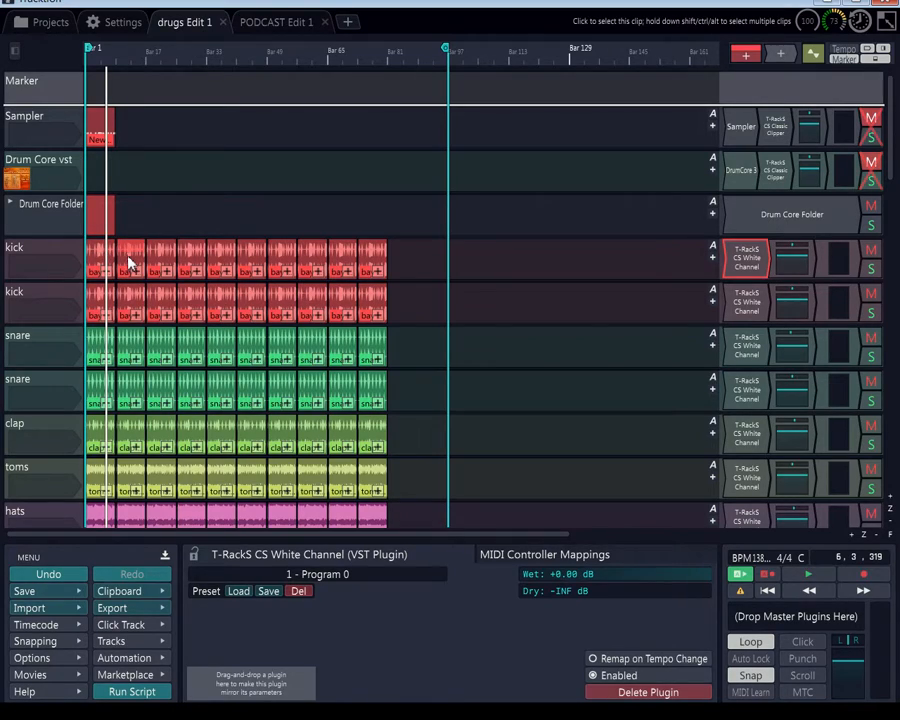
scroll(114, 255, up, 3)
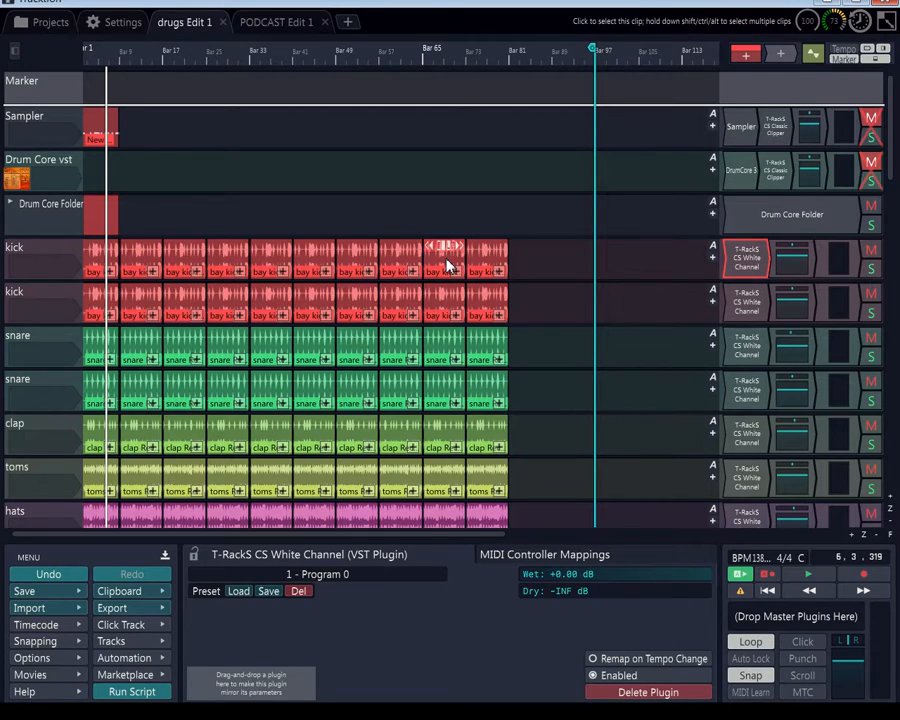
scroll(36, 258, down, 3)
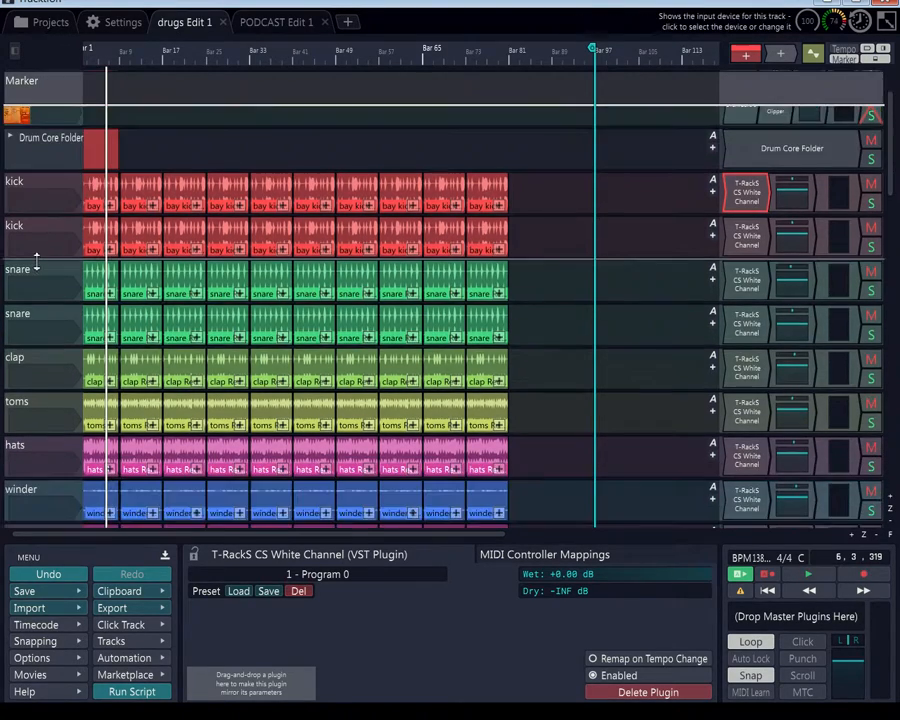
scroll(36, 265, down, 7)
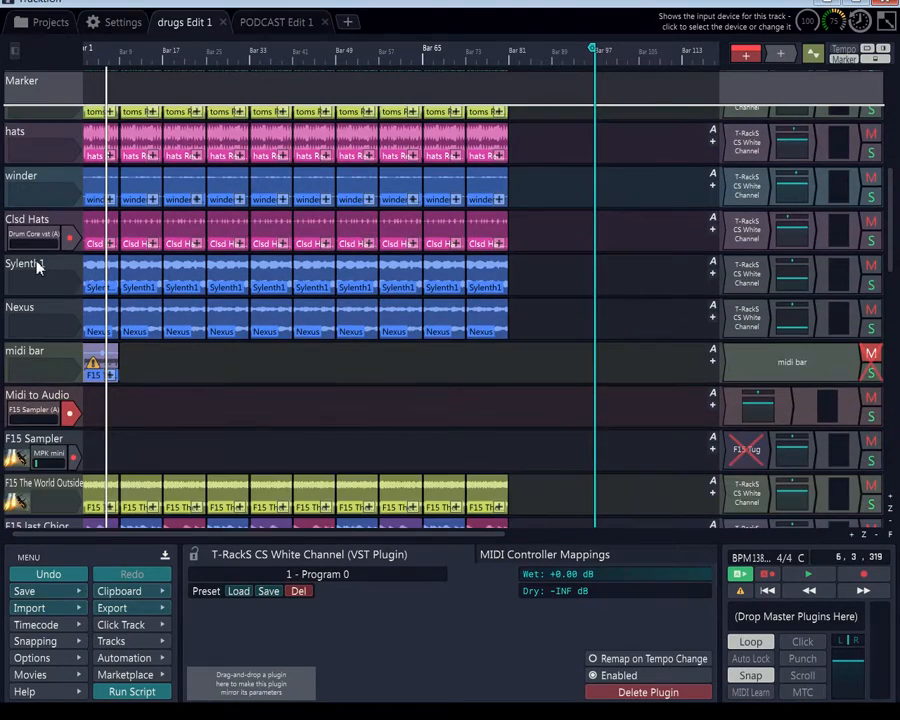
scroll(37, 266, down, 7)
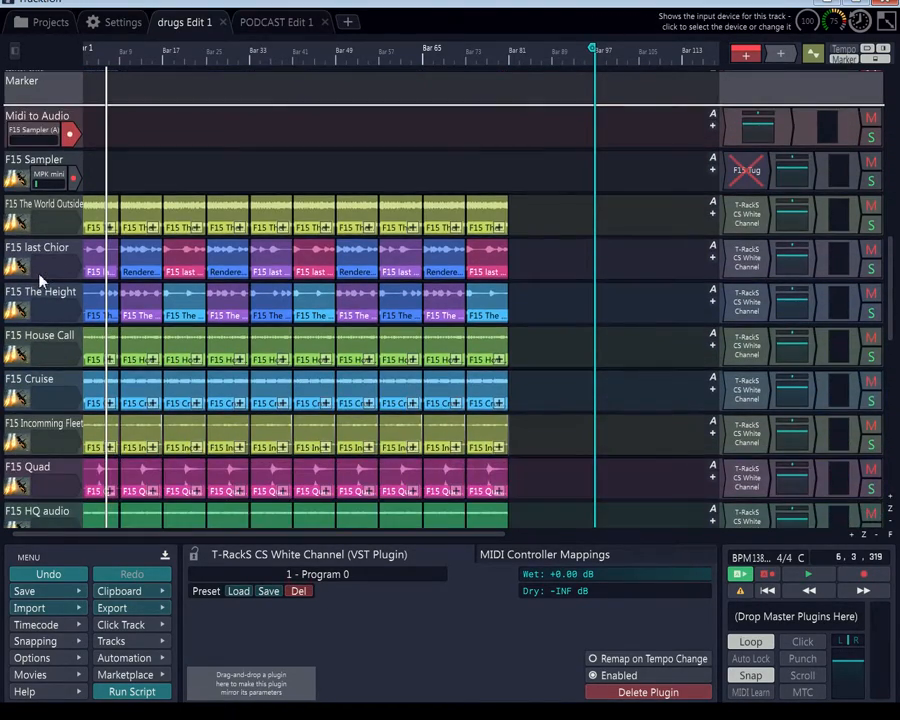
scroll(40, 282, down, 4)
scroll(40, 282, up, 3)
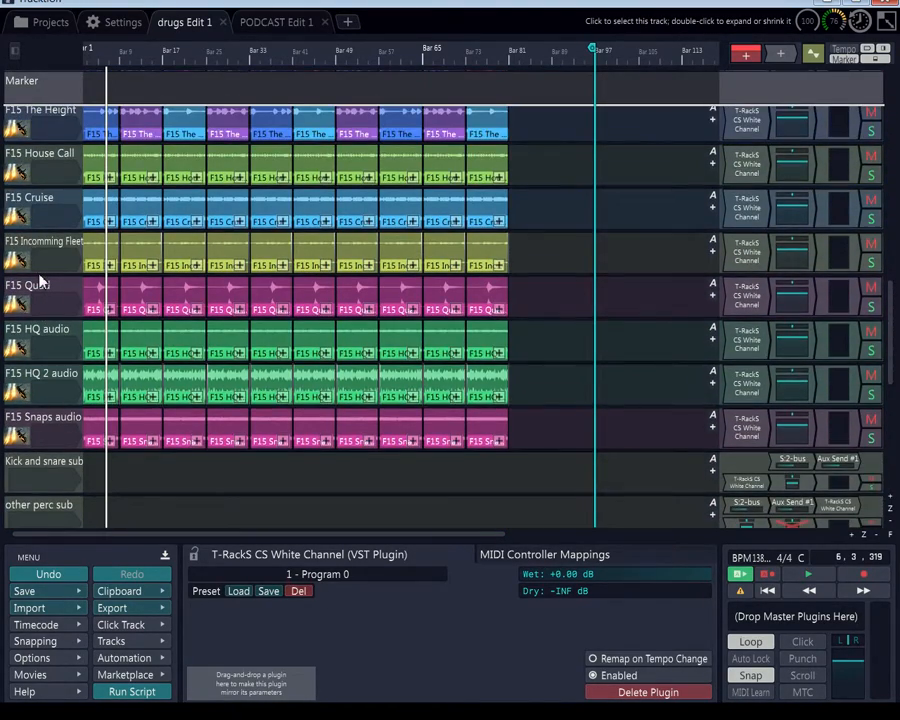
scroll(40, 282, up, 4)
scroll(40, 282, down, 1)
scroll(40, 282, down, 4)
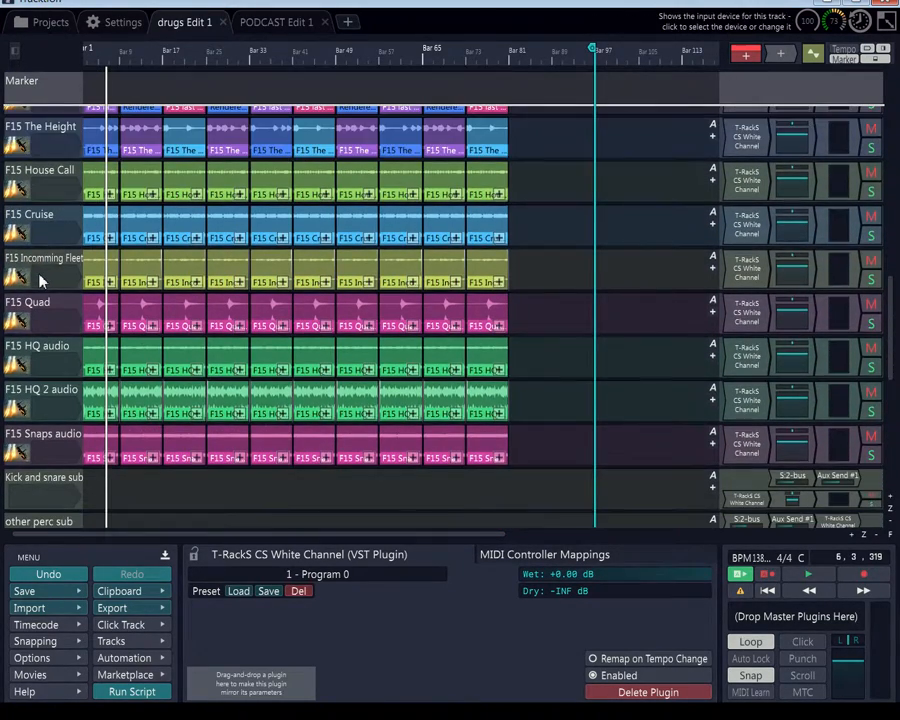
scroll(40, 282, down, 1)
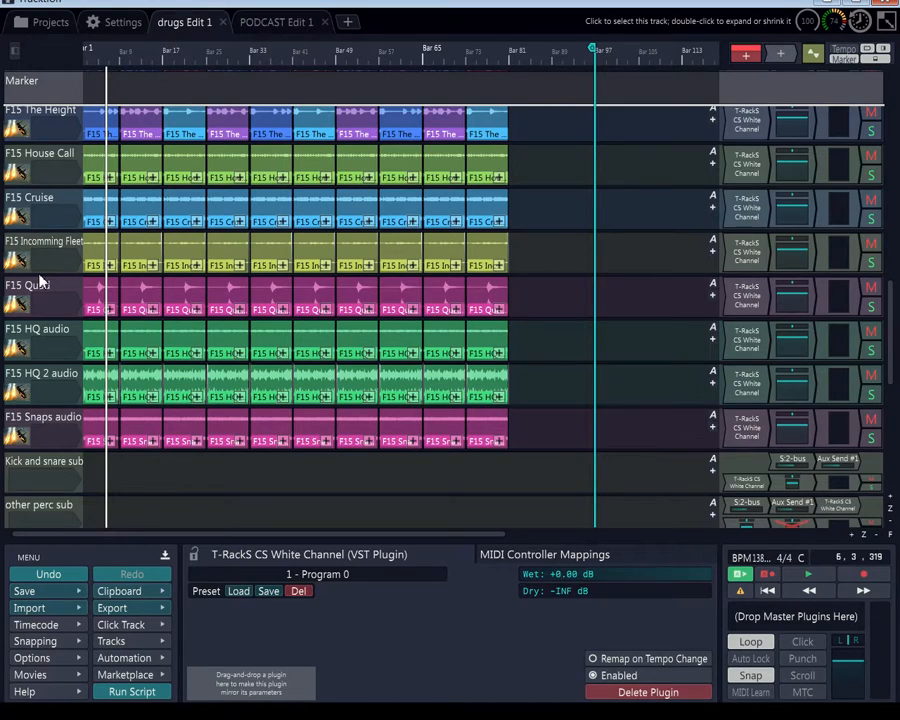
scroll(40, 282, up, 4)
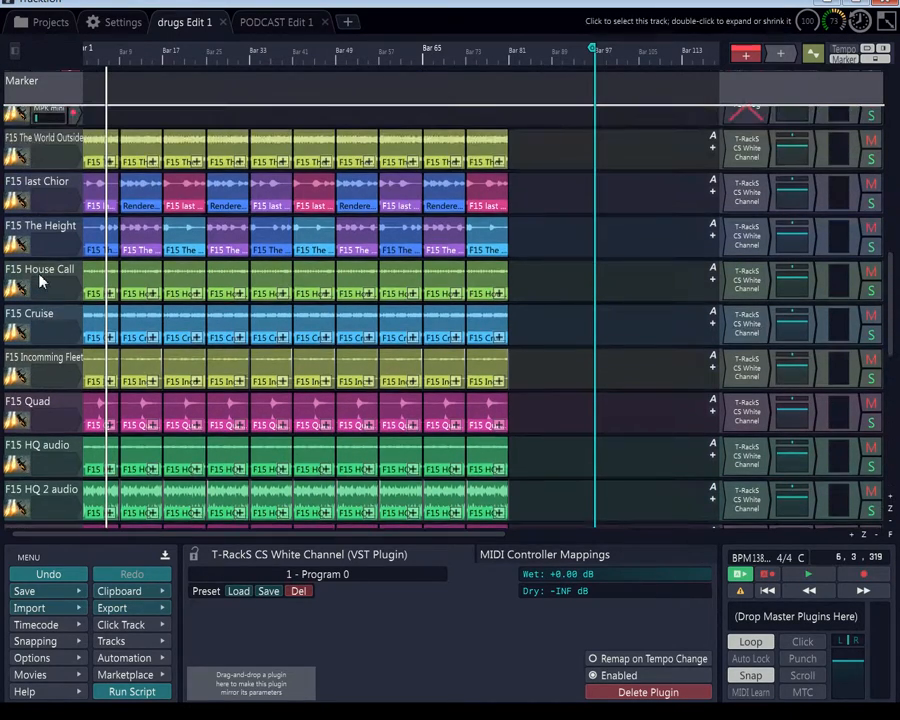
scroll(40, 282, up, 3)
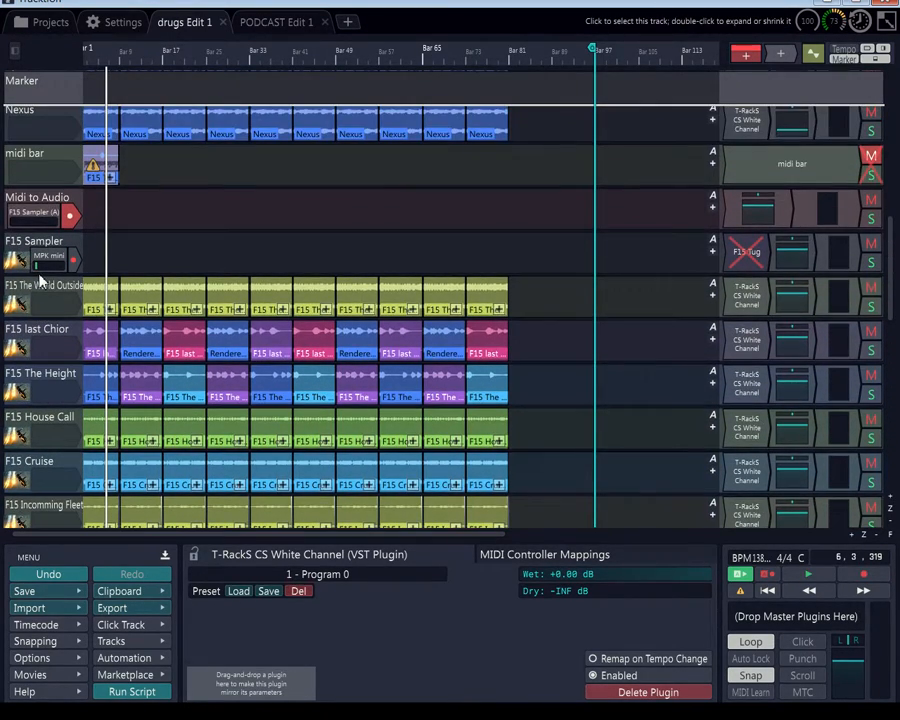
scroll(40, 282, up, 3)
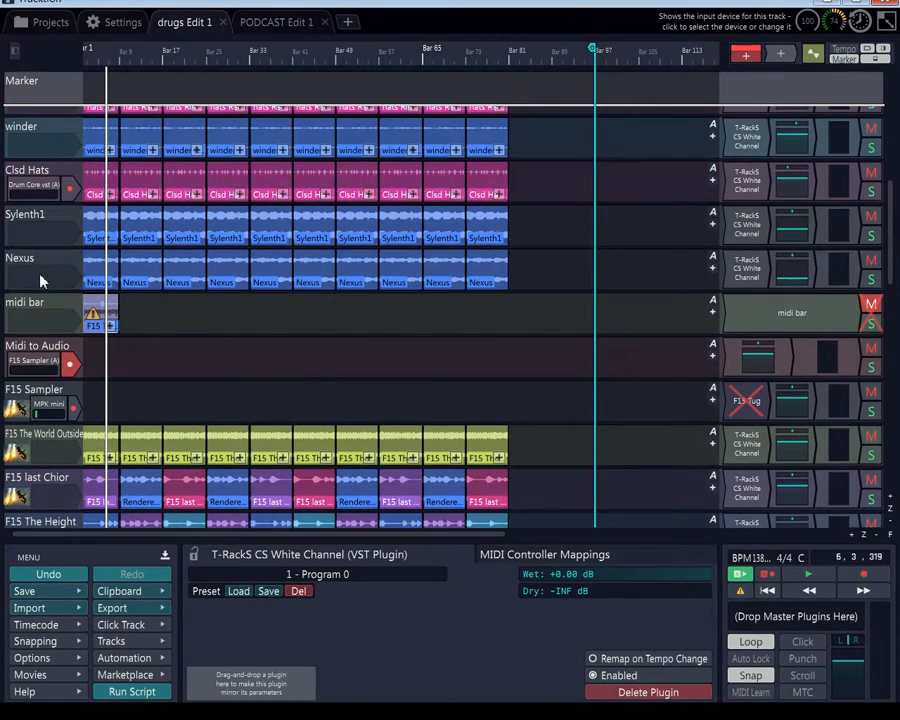
scroll(40, 282, up, 4)
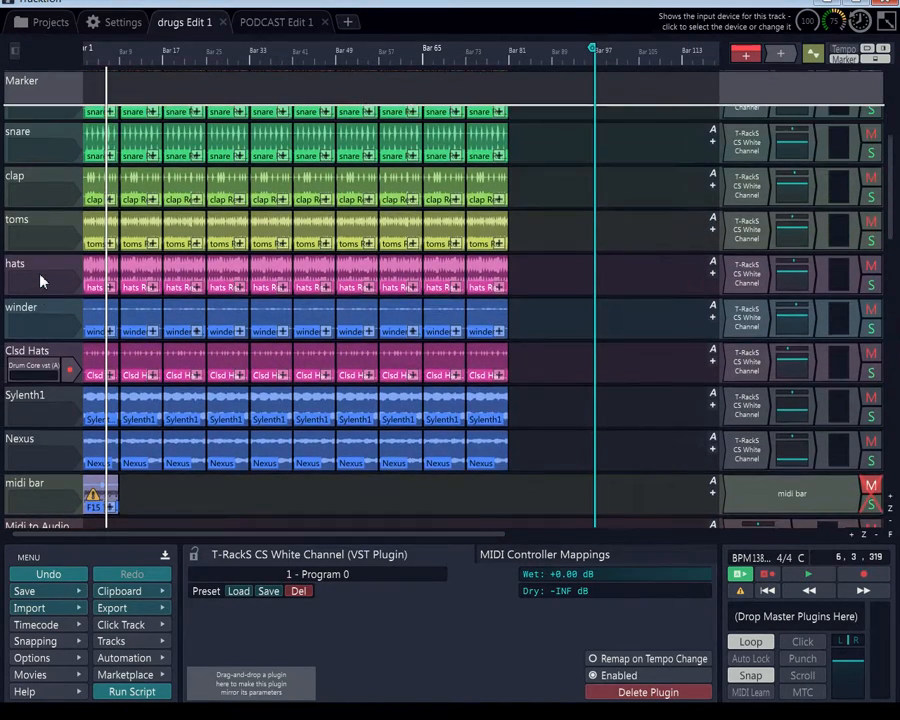
scroll(40, 282, up, 5)
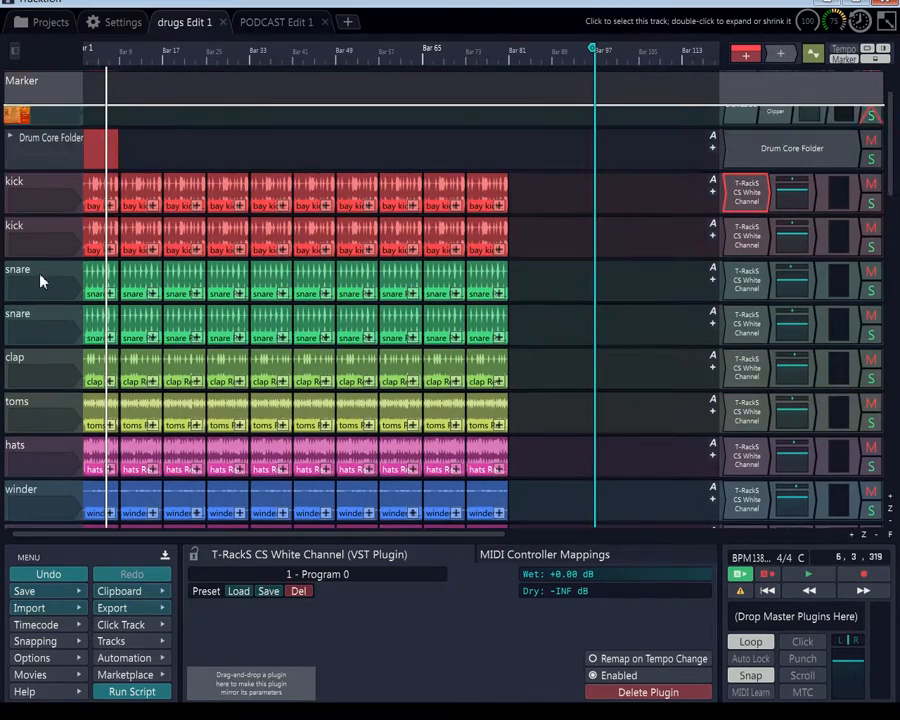
scroll(40, 282, up, 1)
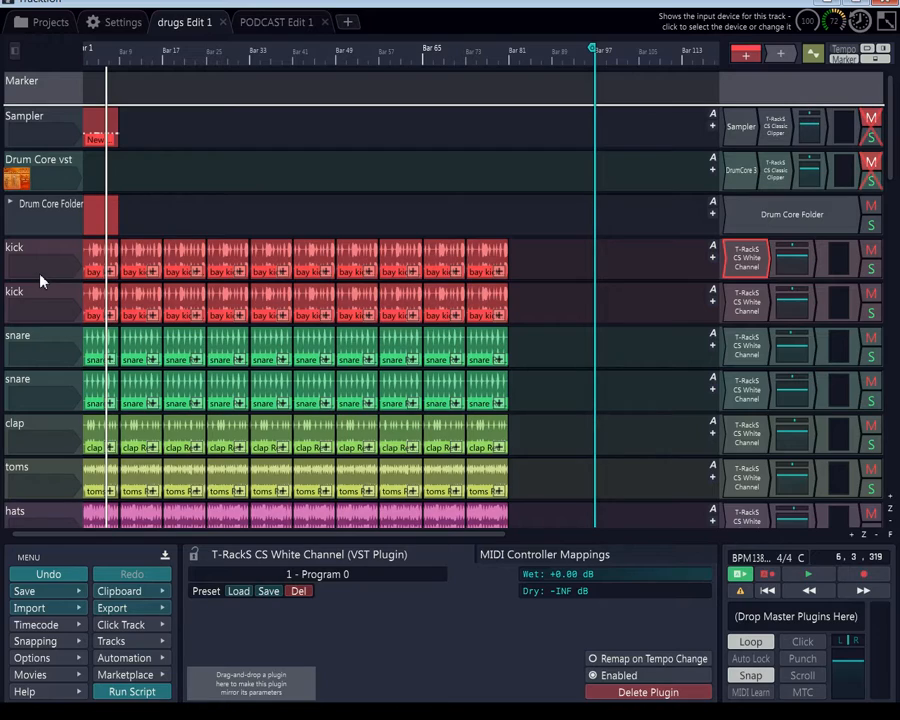
- Move the playback cursor to the very start of the edit at bar 1
scroll(40, 281, down, 1)
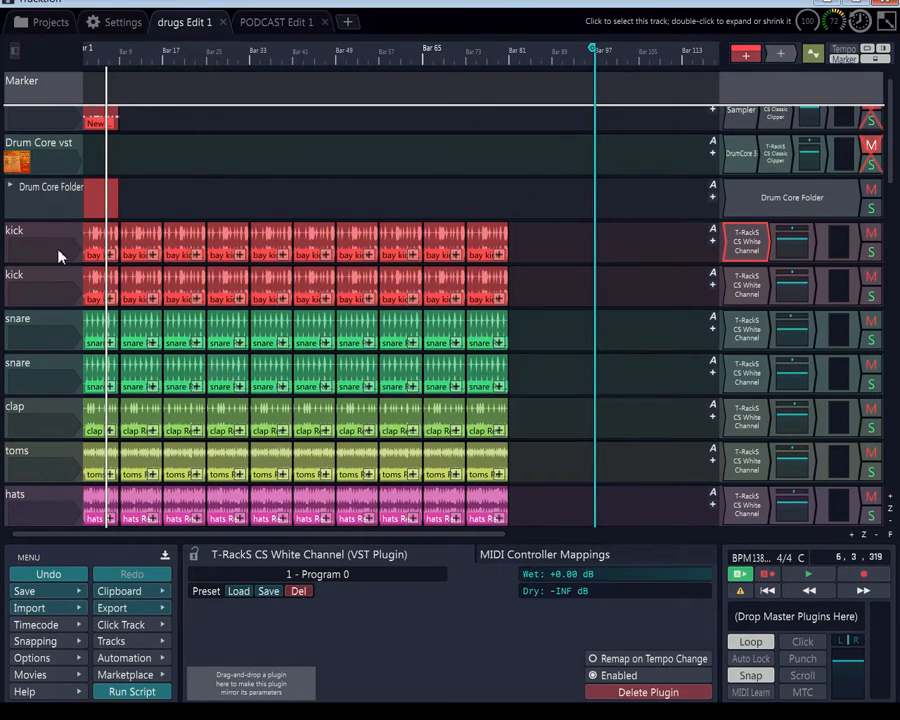
scroll(60, 237, down, 1)
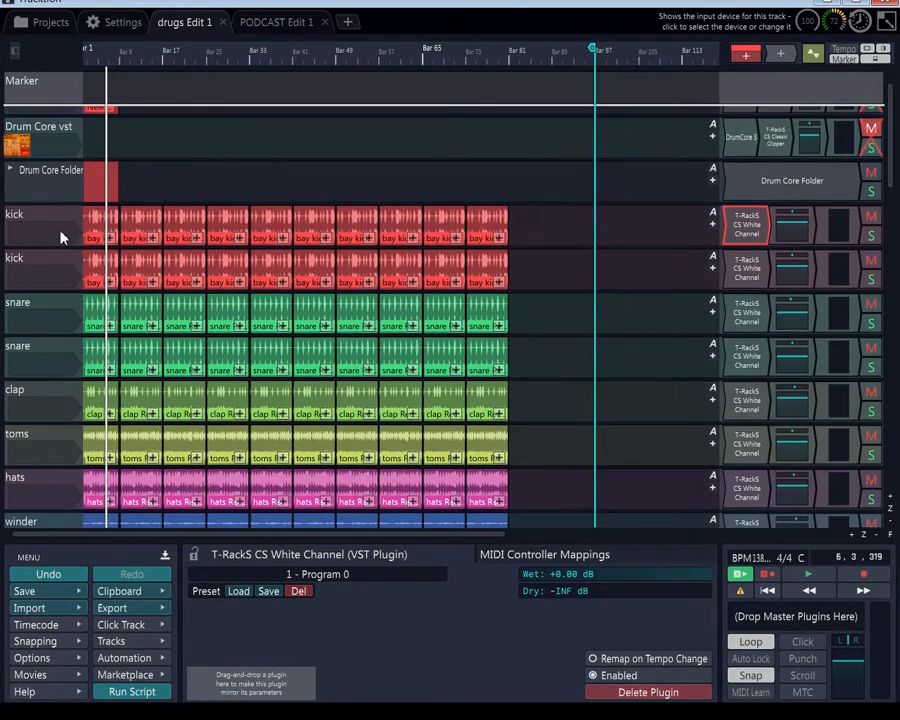
scroll(60, 237, down, 2)
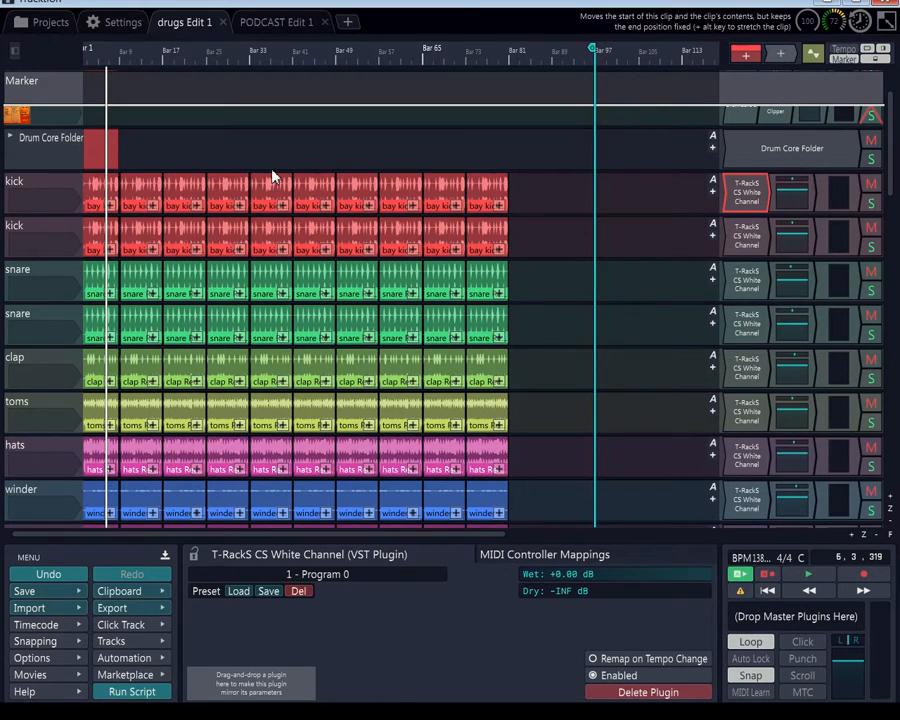
drag(198, 158, 80, 191)
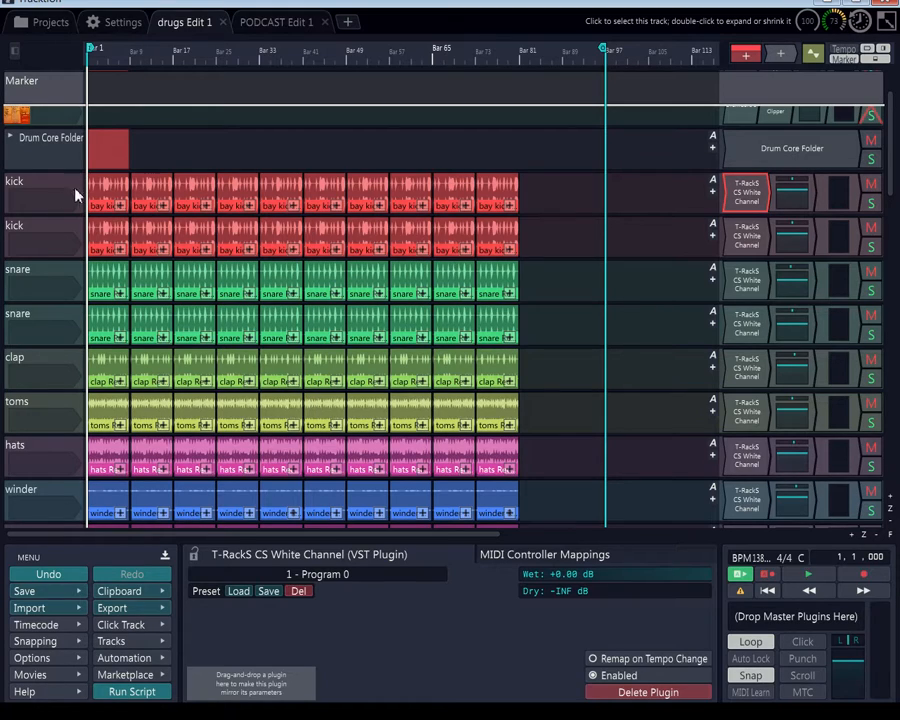
- Check the second snare track's properties and survey the tracks from the kicks down to F15 Snaps audio
scroll(80, 191, down, 3)
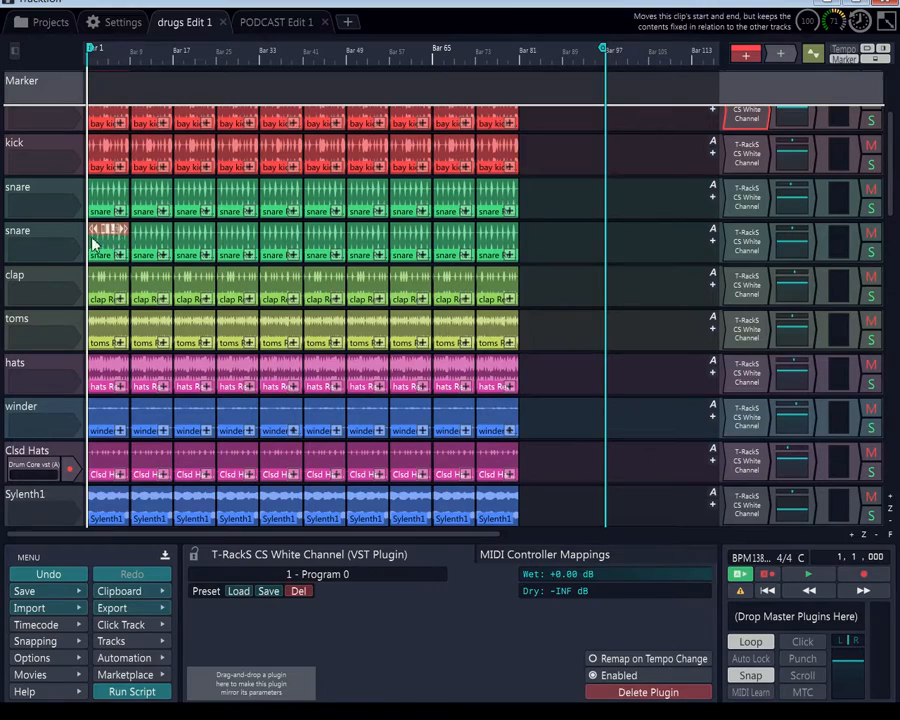
click(58, 240)
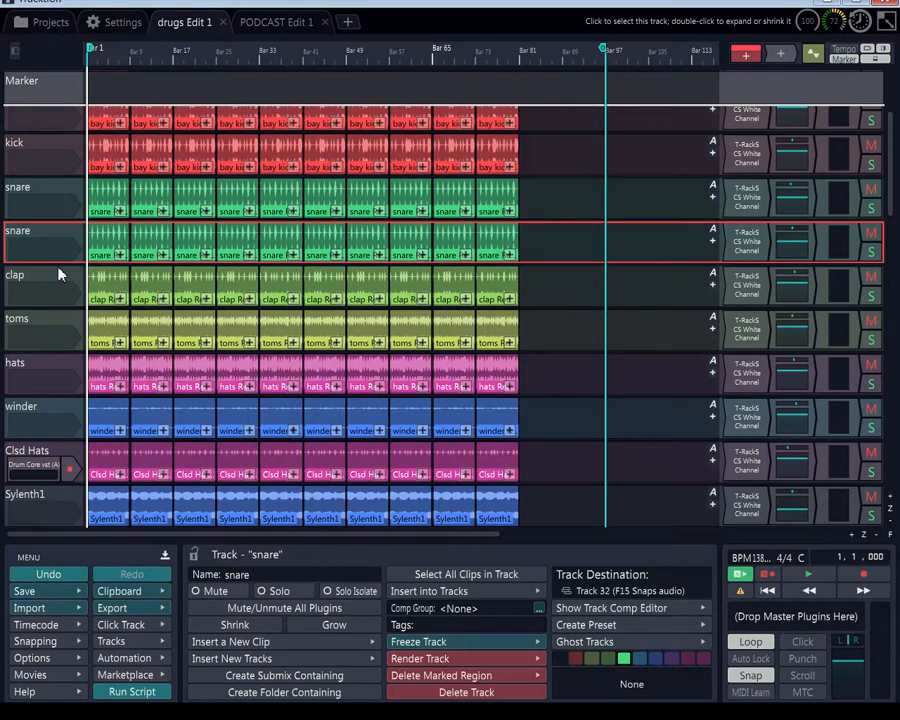
scroll(58, 273, down, 6)
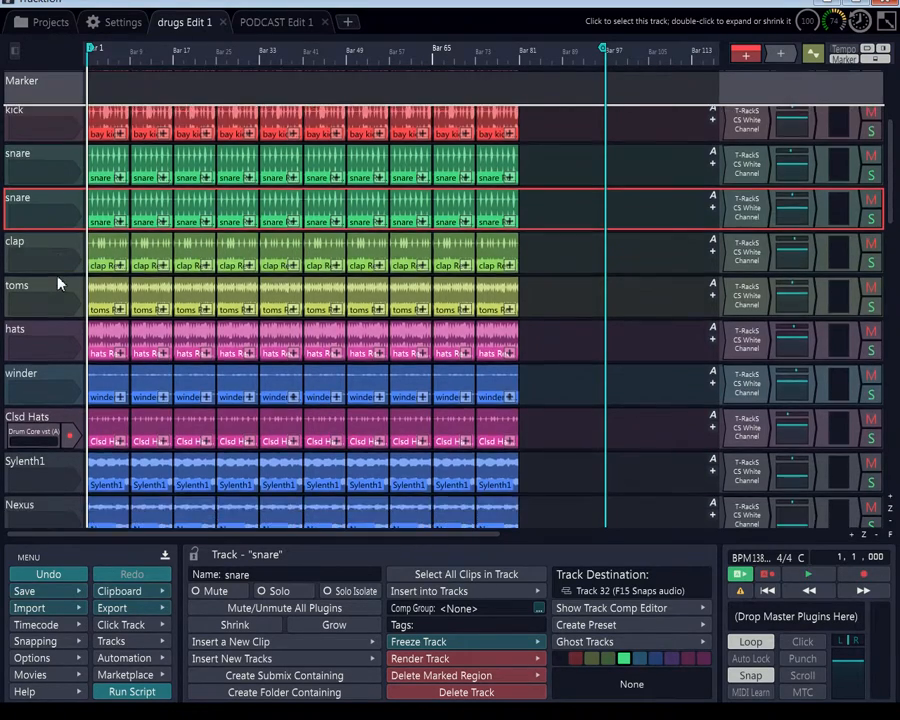
scroll(58, 292, down, 6)
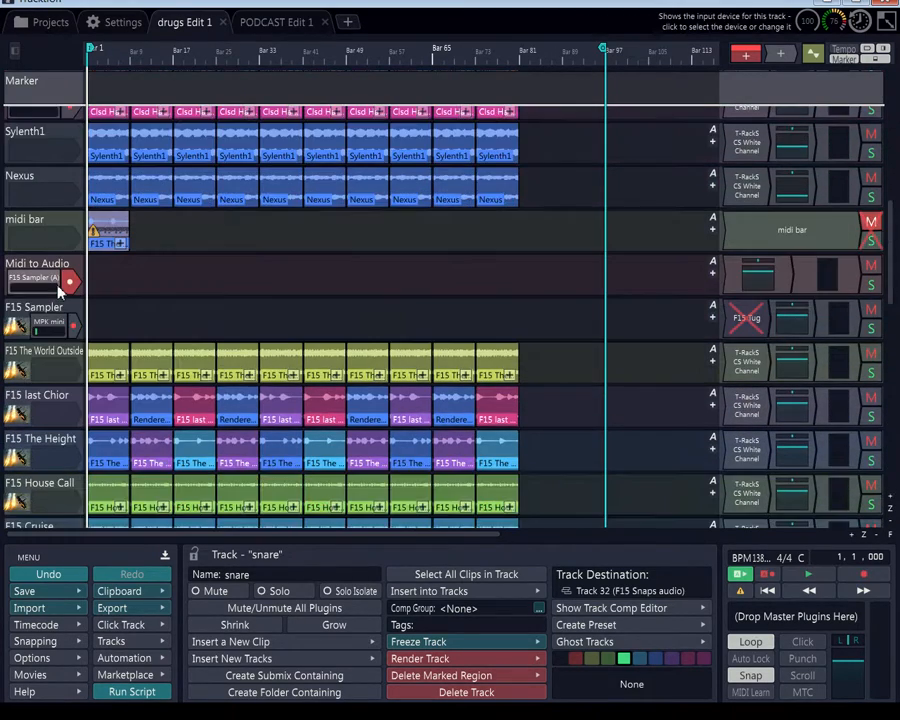
scroll(57, 291, down, 1)
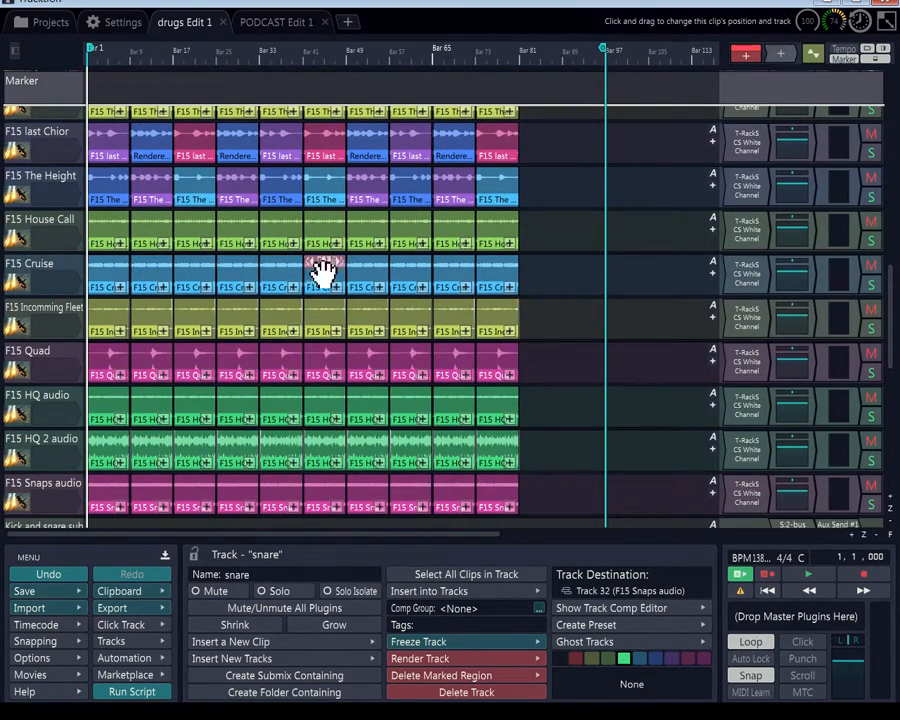
scroll(8, 278, up, 5)
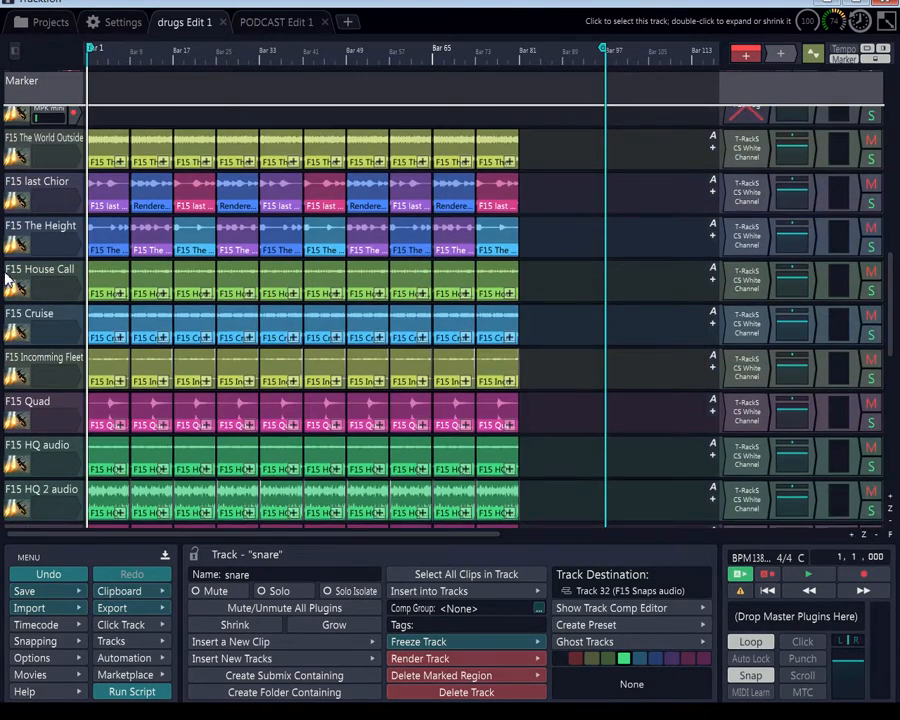
scroll(8, 278, up, 4)
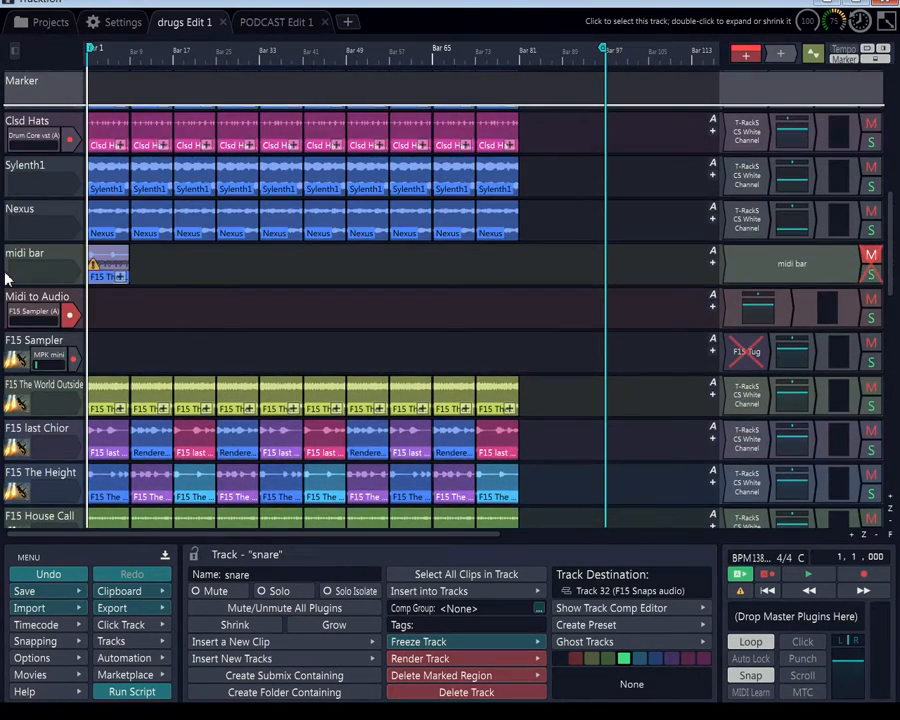
scroll(311, 214, up, 1)
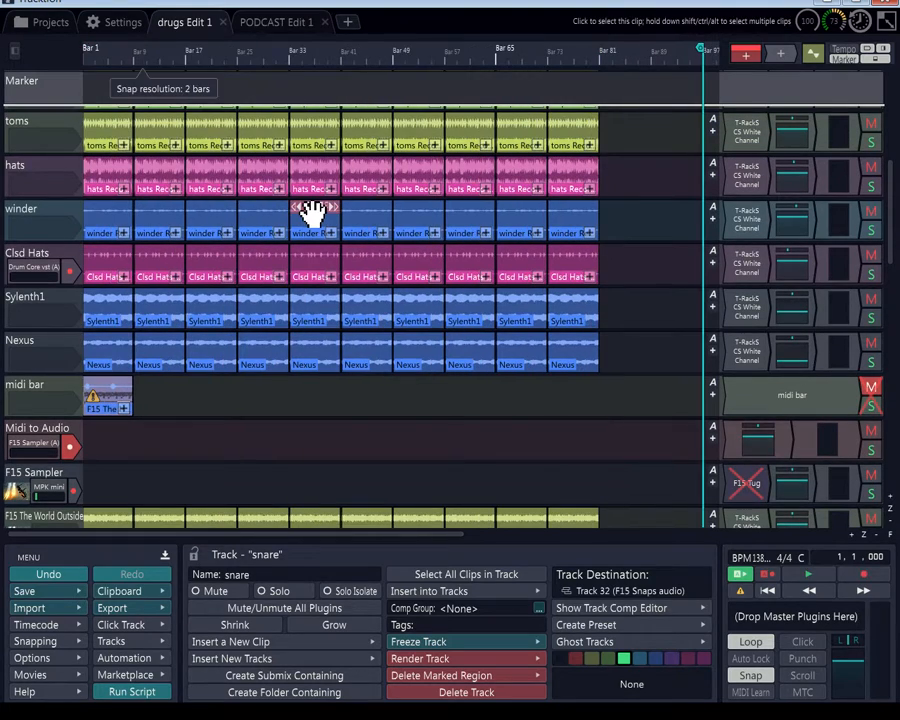
scroll(147, 214, down, 3)
scroll(72, 236, up, 5)
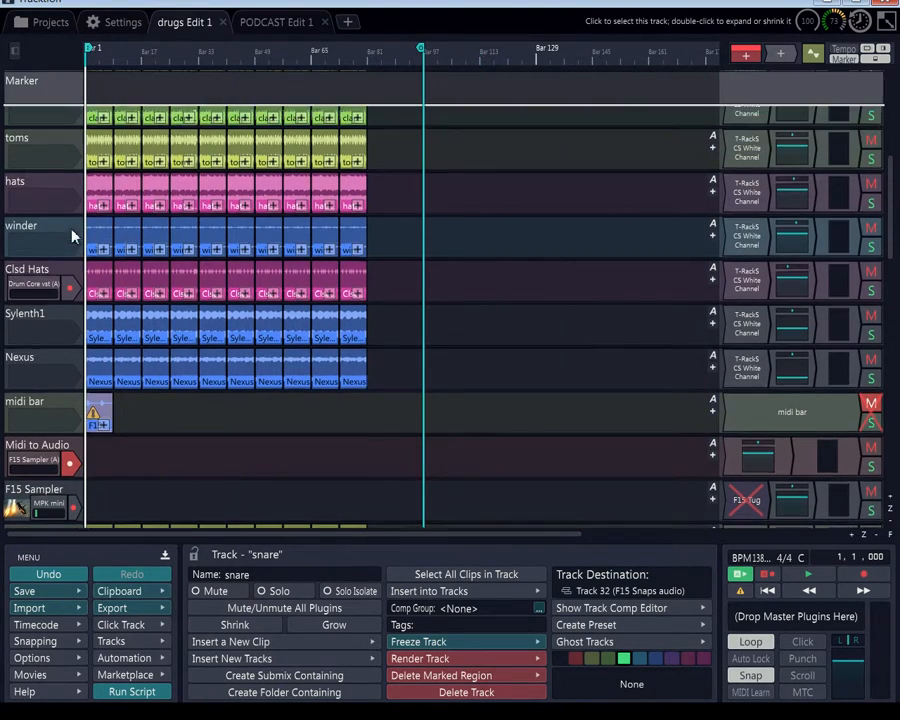
scroll(72, 236, up, 2)
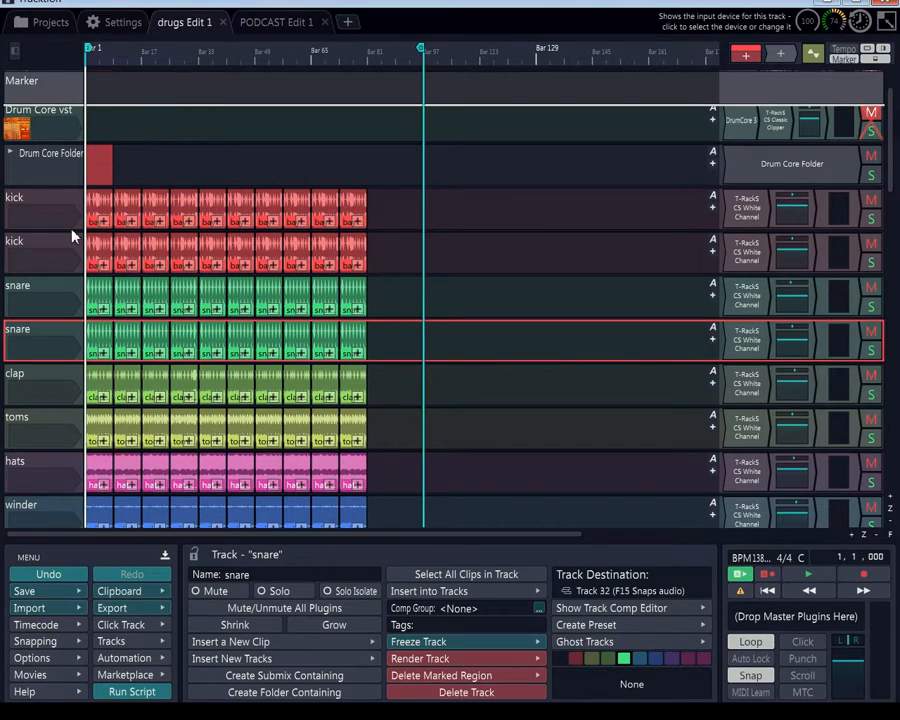
- Open the first kick track's White Channel, move its window clear of the lower tracks to examine it, and close it
click(755, 211)
double_click(755, 211)
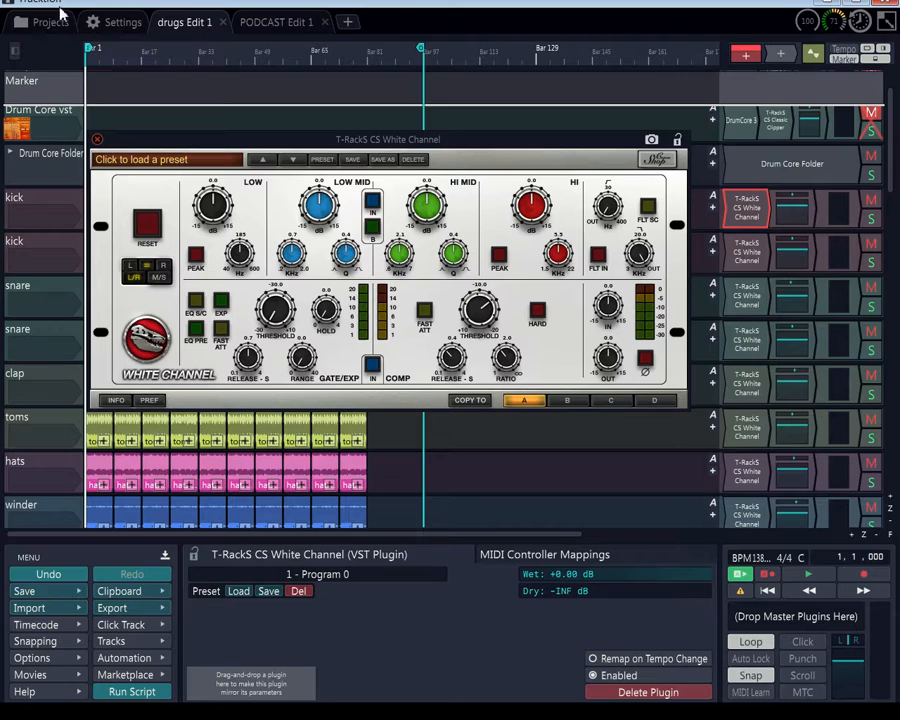
drag(180, 148, 180, 75)
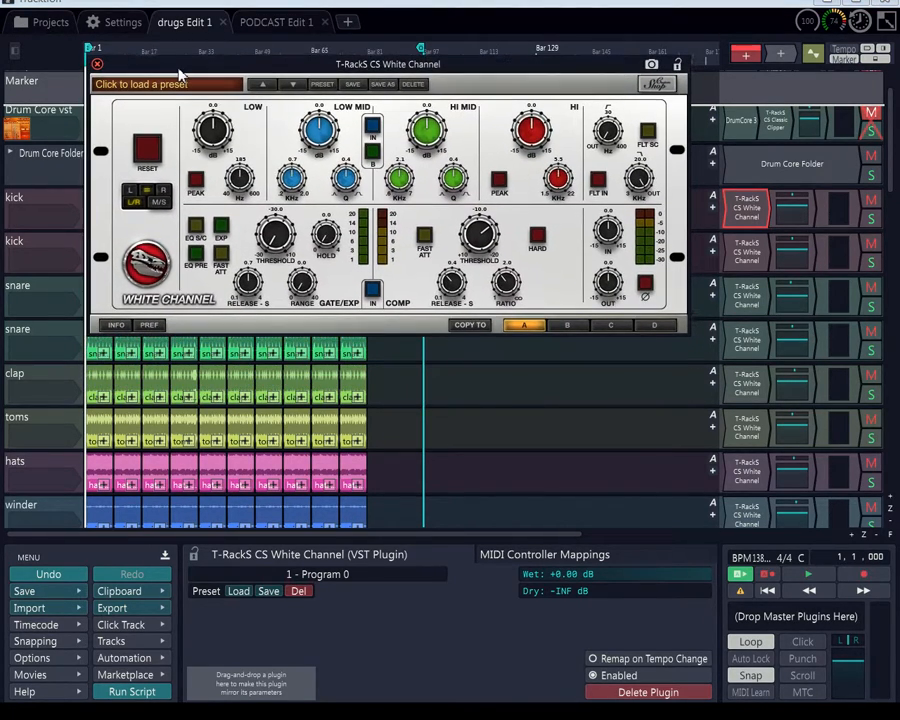
click(97, 64)
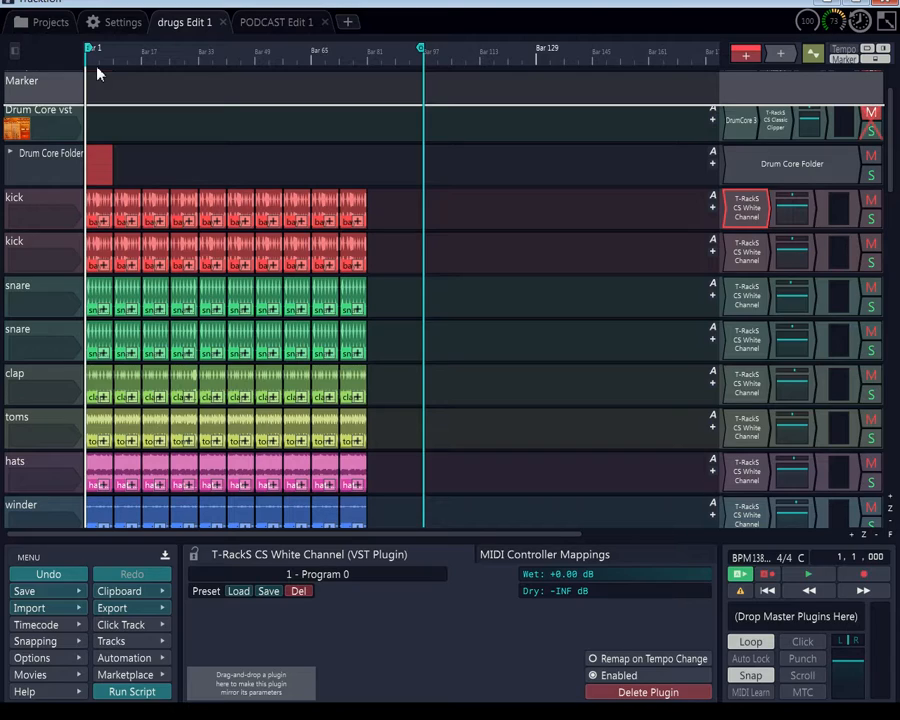
- Select the first kick track to check its properties and track destination alongside the other drum tracks
scroll(104, 145, up, 3)
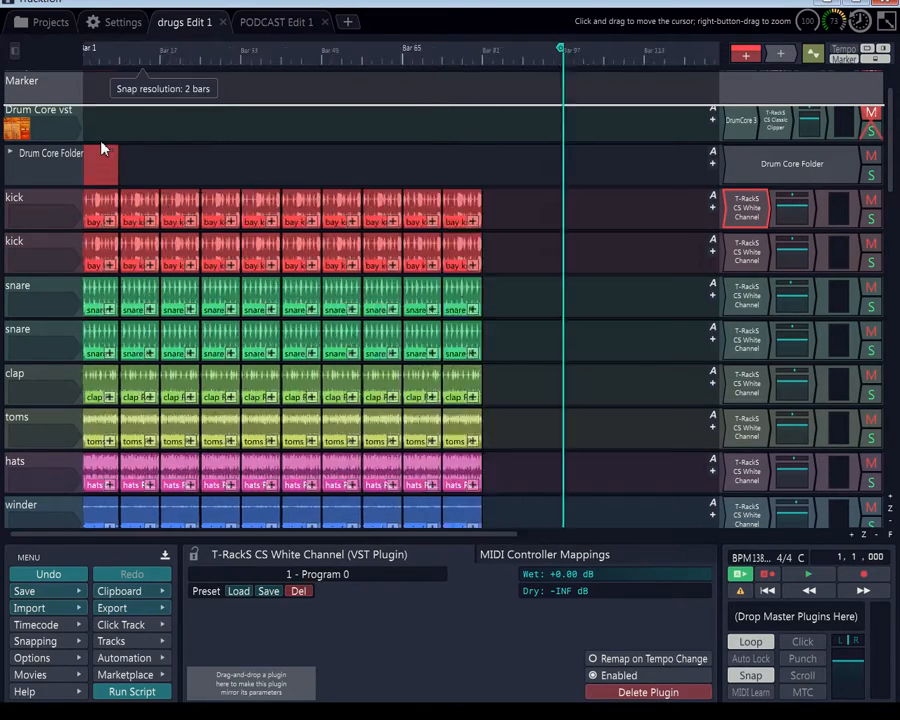
scroll(104, 148, up, 1)
scroll(104, 148, down, 3)
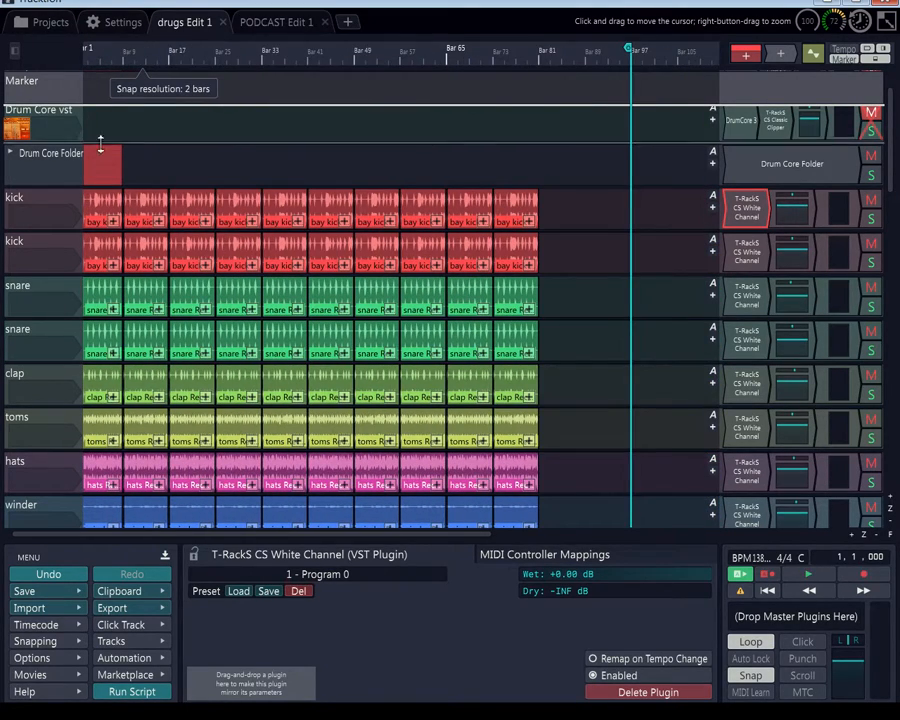
click(52, 203)
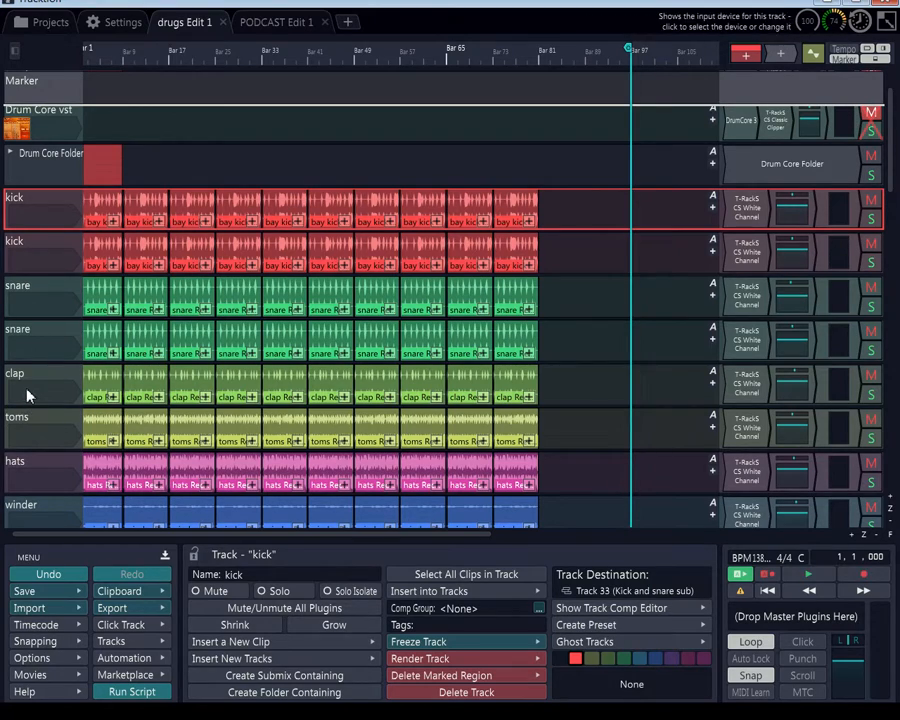
scroll(28, 390, down, 3)
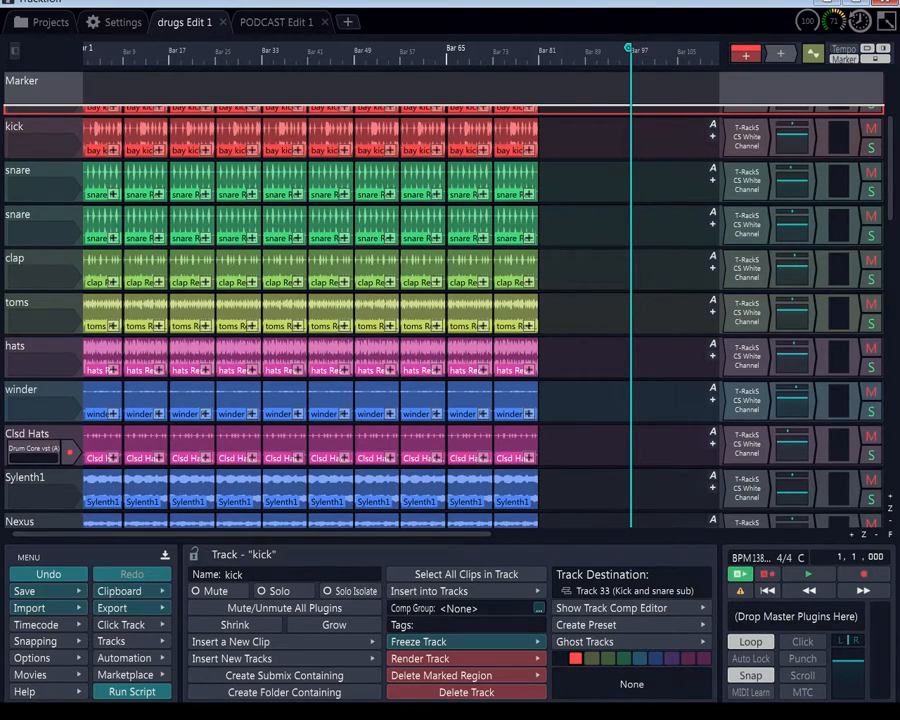
scroll(886, 140, up, 2)
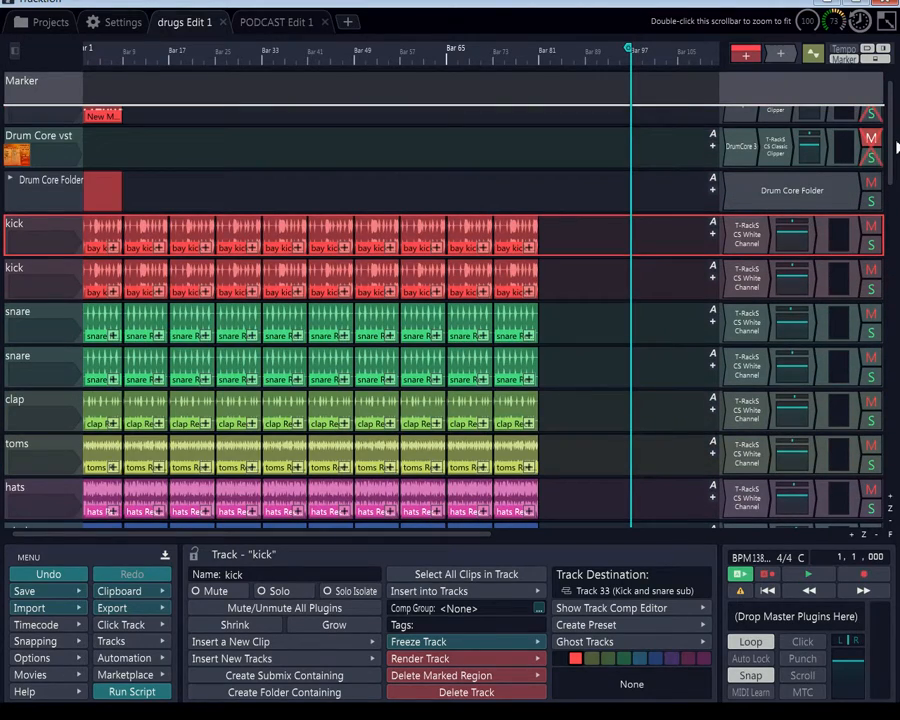
- Select the White Channel on the first kick track and compare the plugins inserted on the tracks below it
click(745, 235)
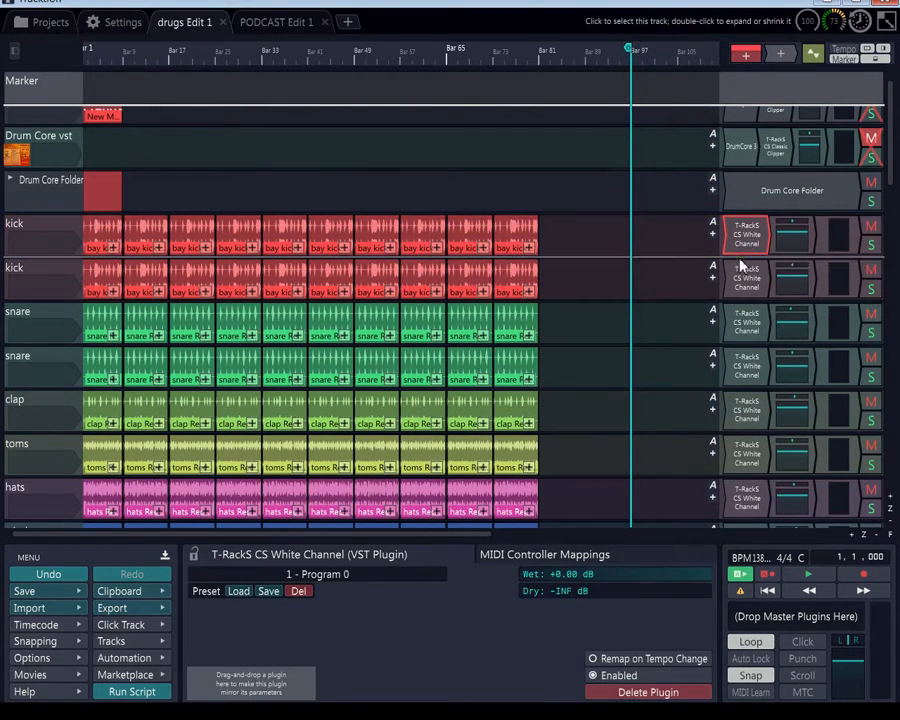
scroll(745, 287, down, 1)
scroll(745, 287, down, 2)
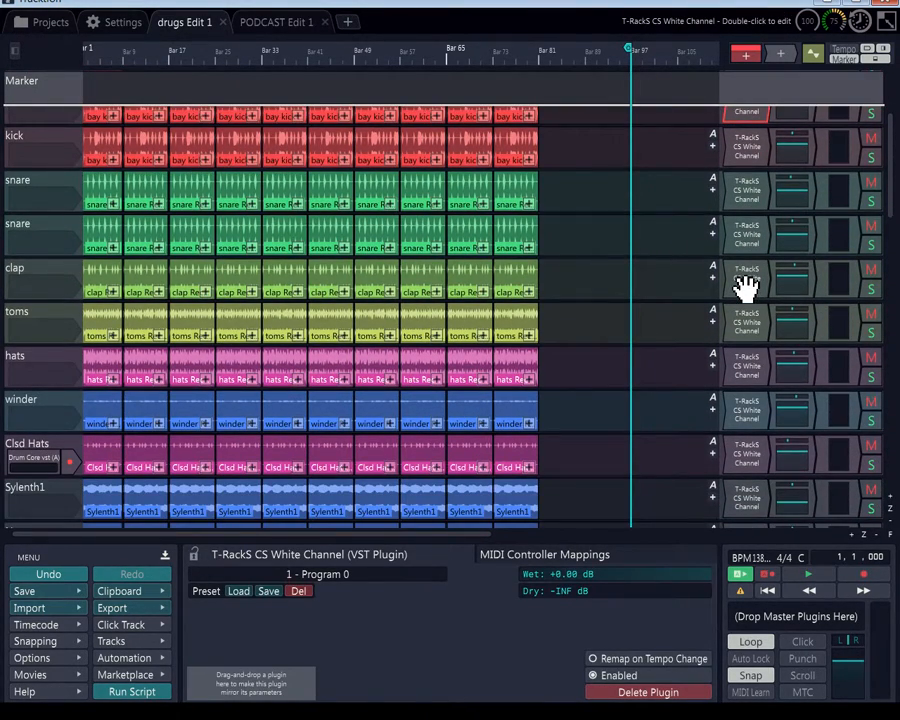
scroll(745, 287, down, 1)
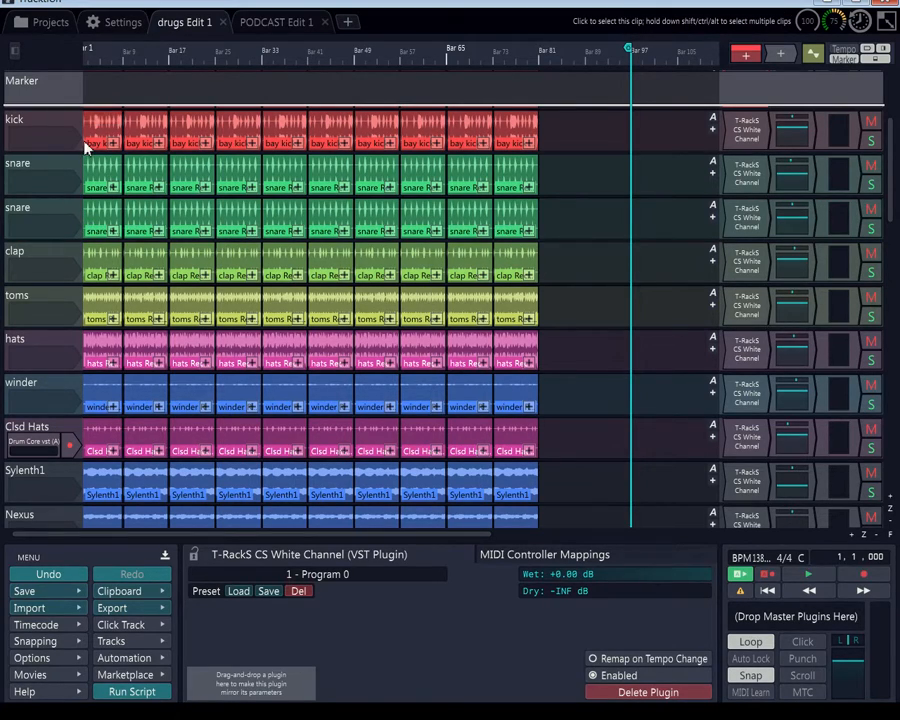
scroll(30, 182, down, 7)
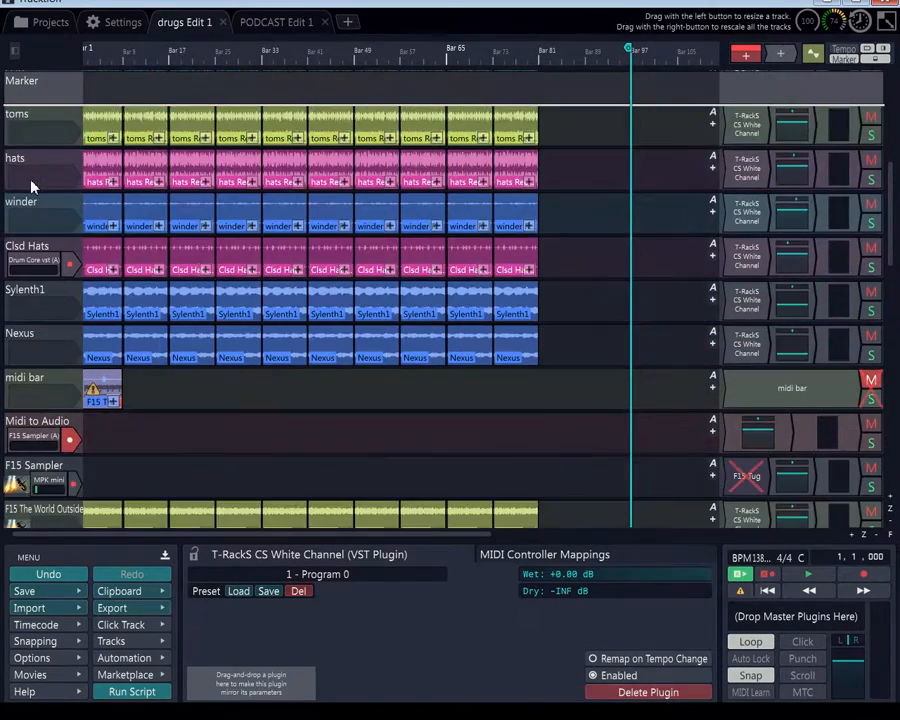
scroll(30, 187, up, 7)
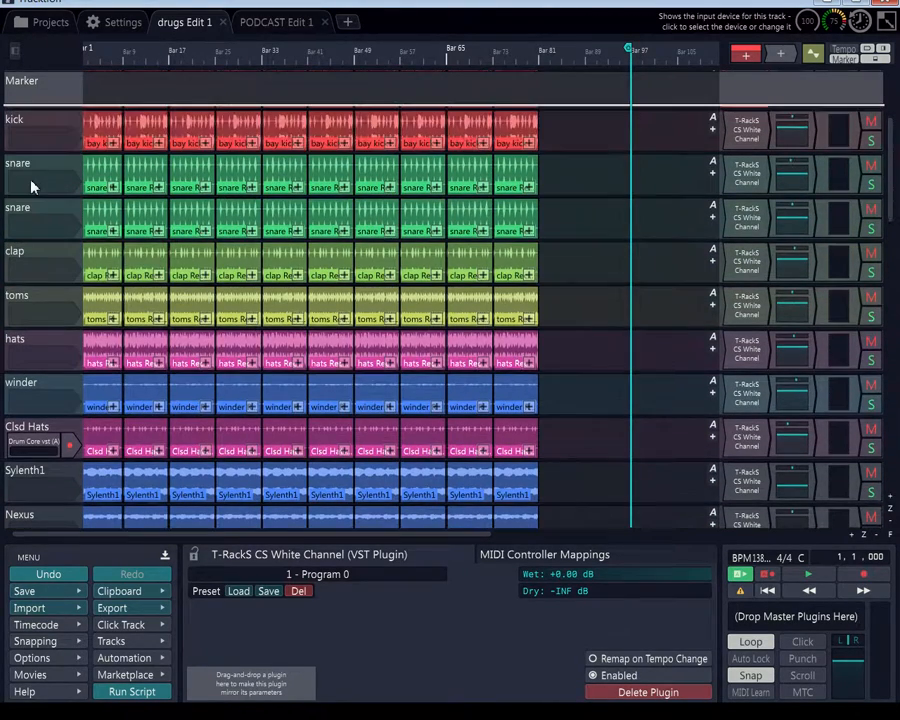
- Compare the track destinations of the two snare tracks, ending with the second snare track selected
click(32, 215)
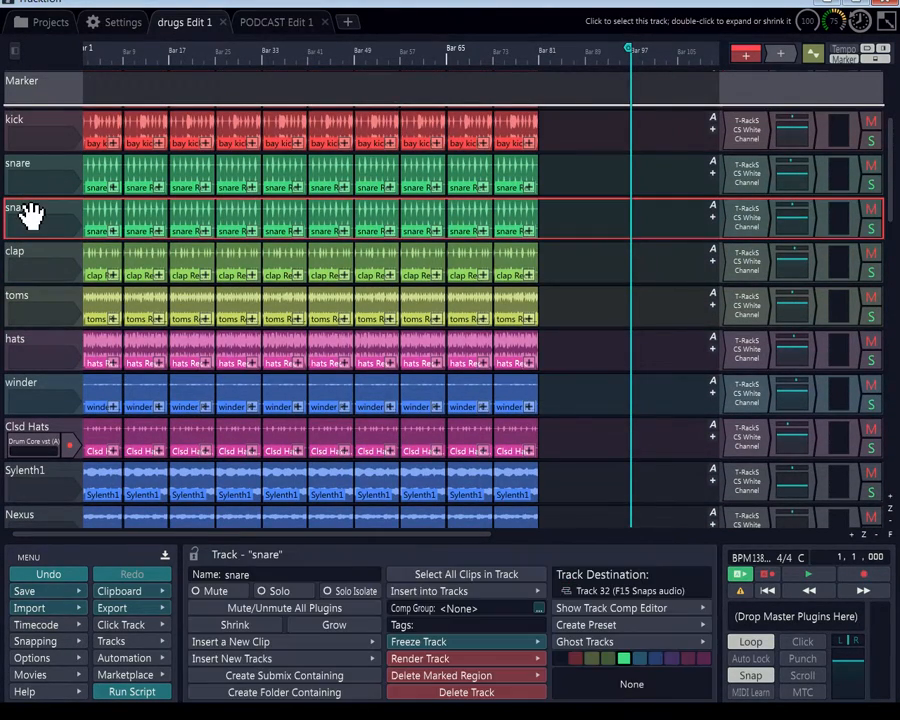
scroll(30, 213, up, 1)
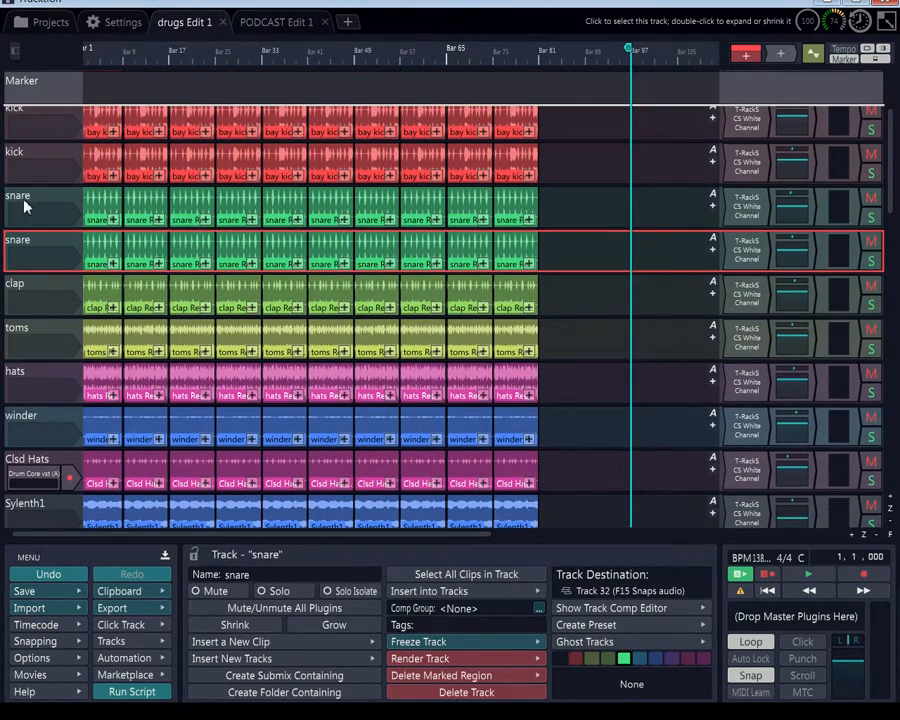
click(30, 207)
click(30, 243)
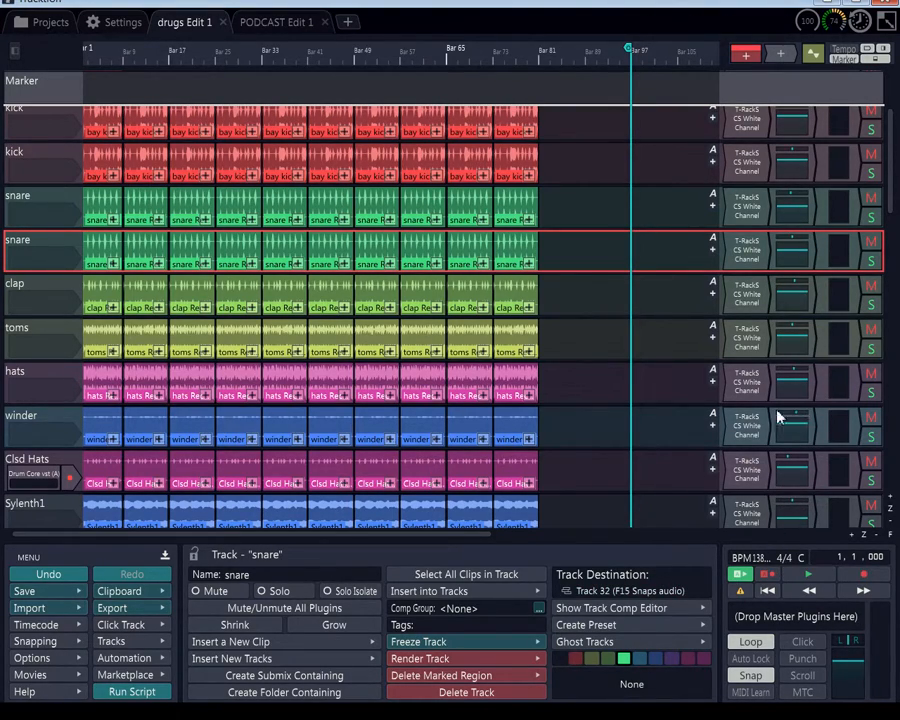
- Check the track destinations of the second and first kick tracks
click(18, 155)
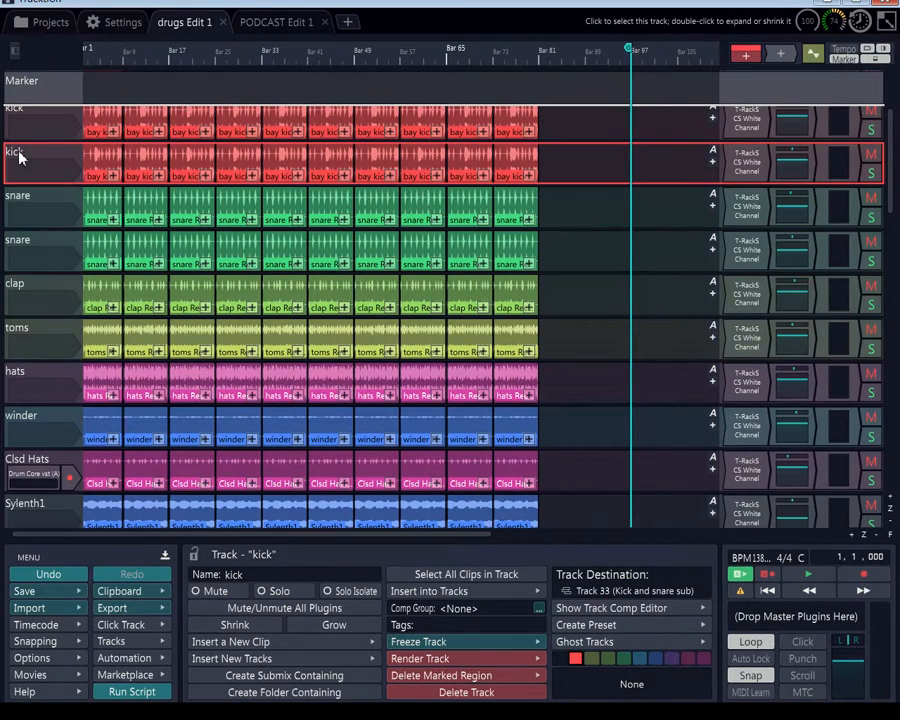
scroll(18, 155, up, 1)
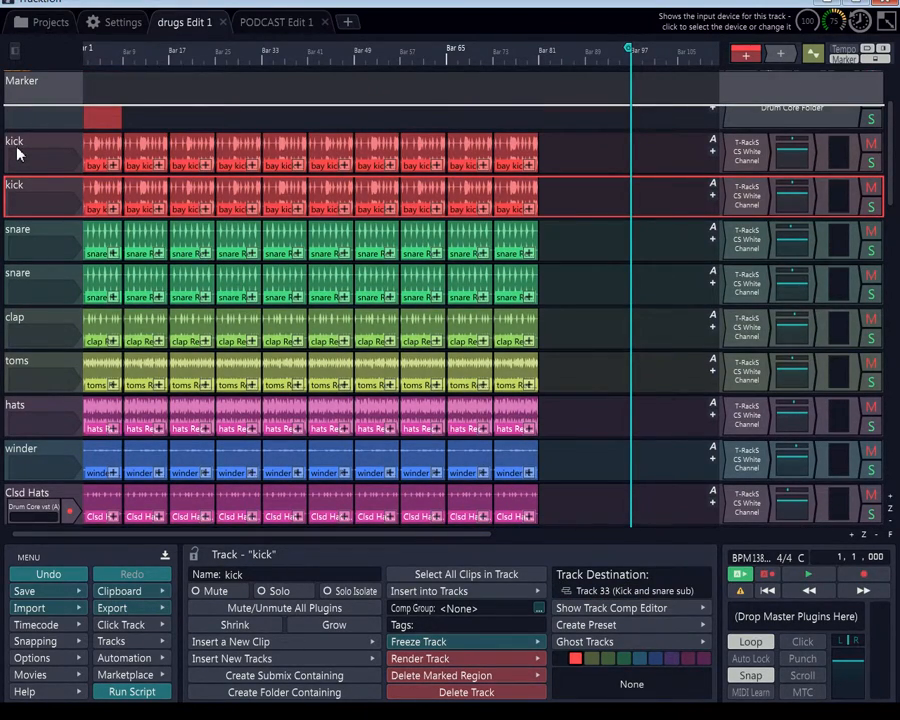
click(18, 152)
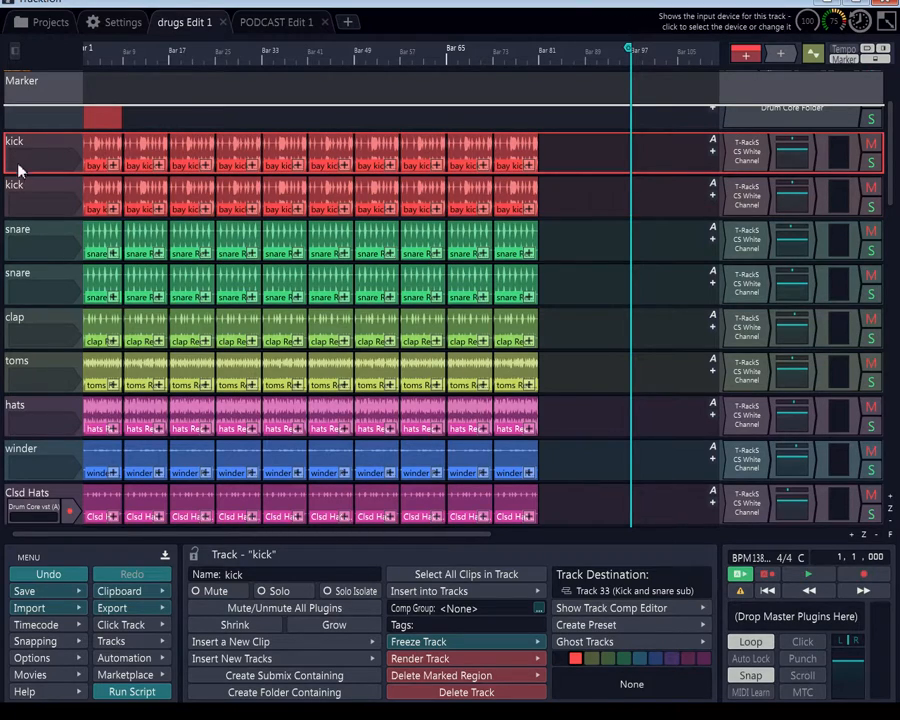
- Select the clap track to check which submix it is routed to
scroll(14, 200, down, 1)
scroll(13, 230, down, 3)
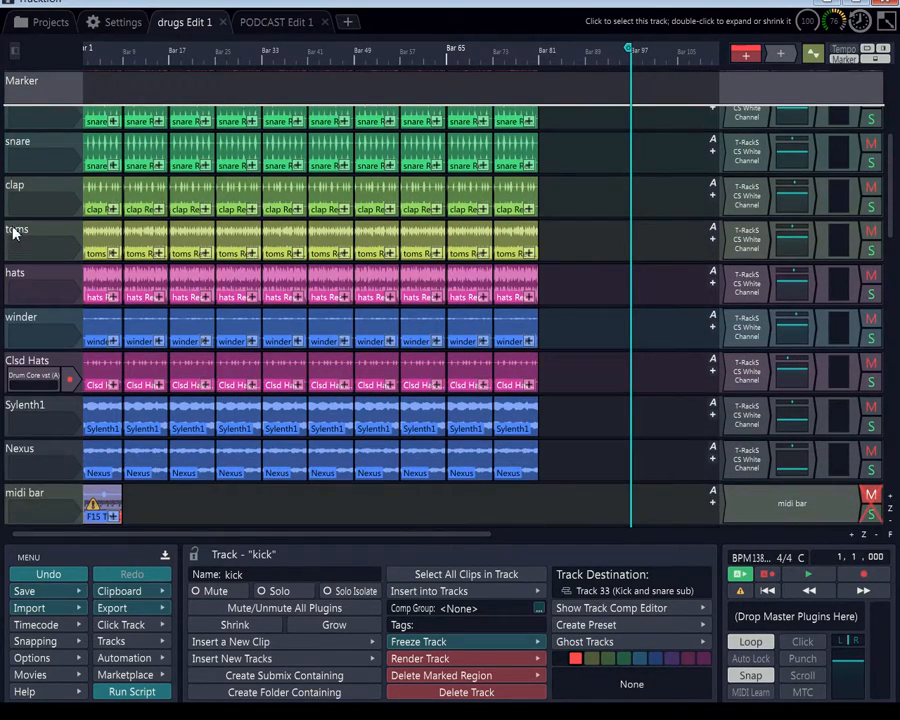
click(18, 188)
scroll(20, 270, down, 6)
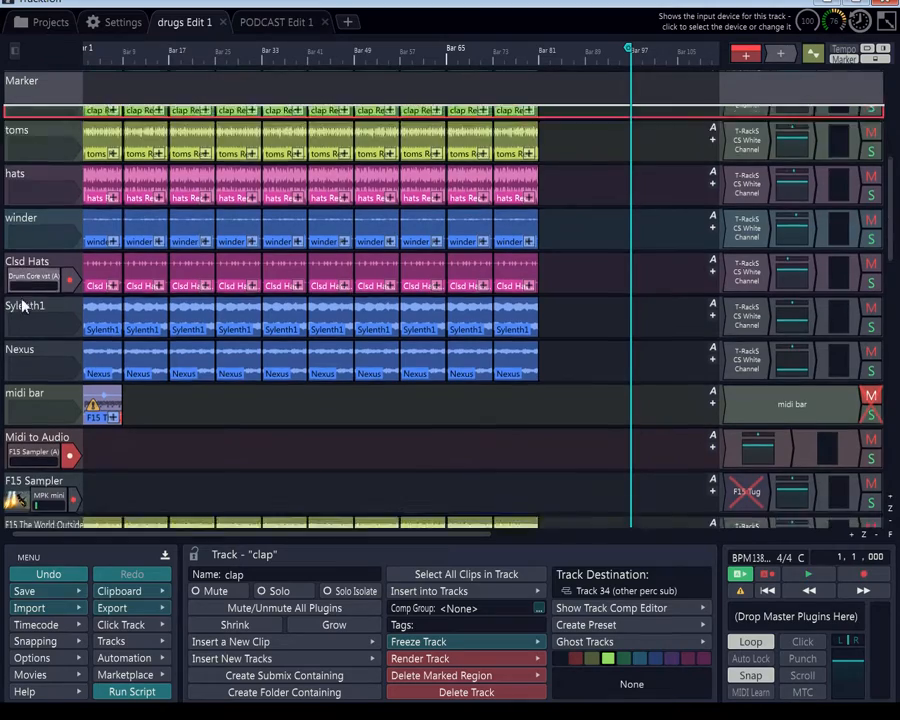
- Check the track destinations of the Kick and snare sub and other perc sub tracks
scroll(22, 310, down, 12)
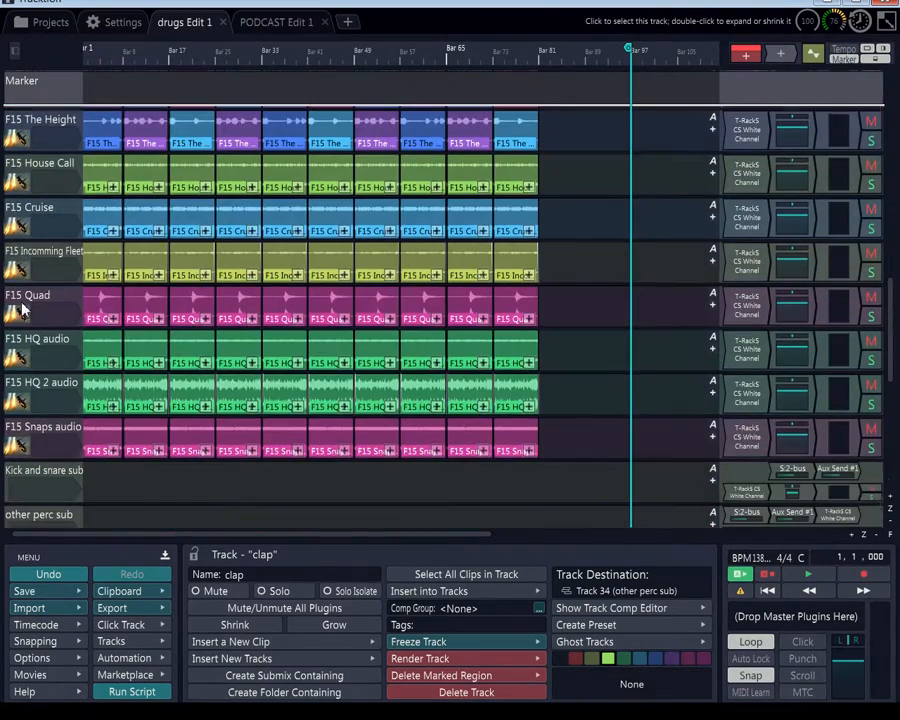
scroll(22, 310, down, 6)
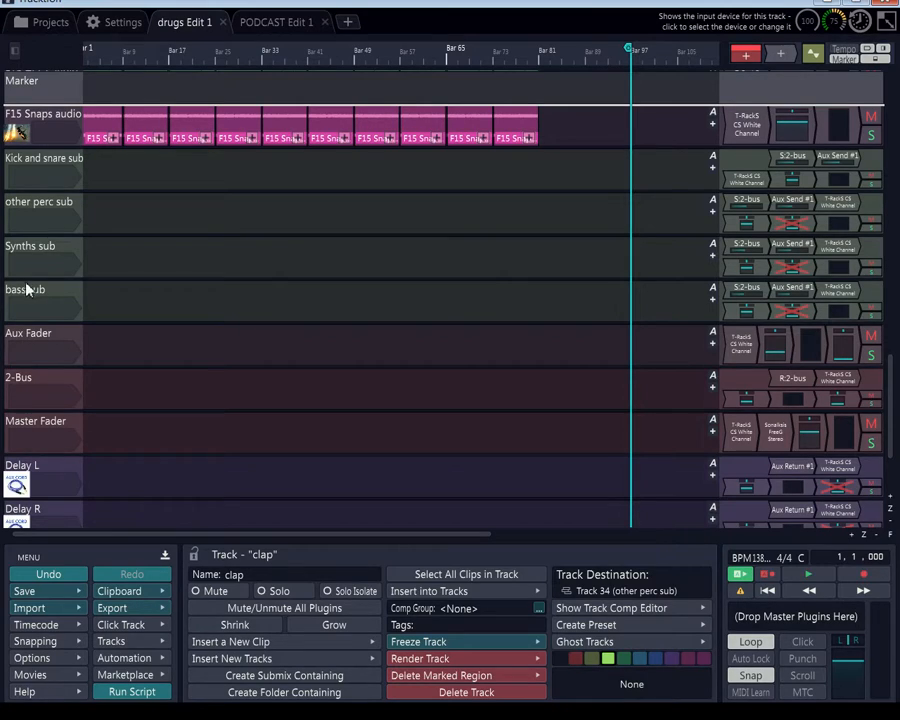
click(38, 166)
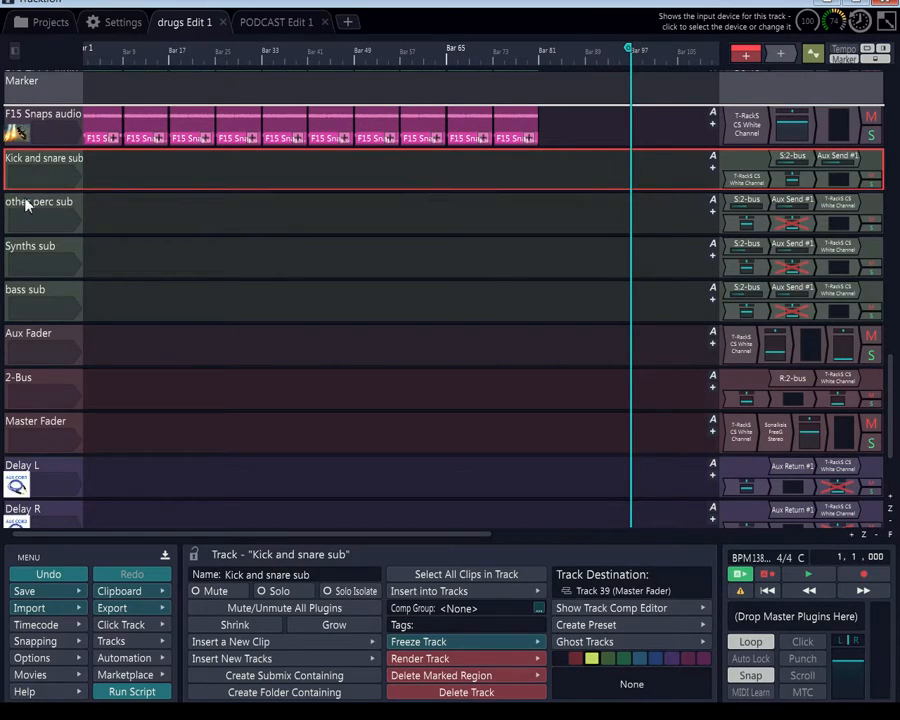
click(26, 205)
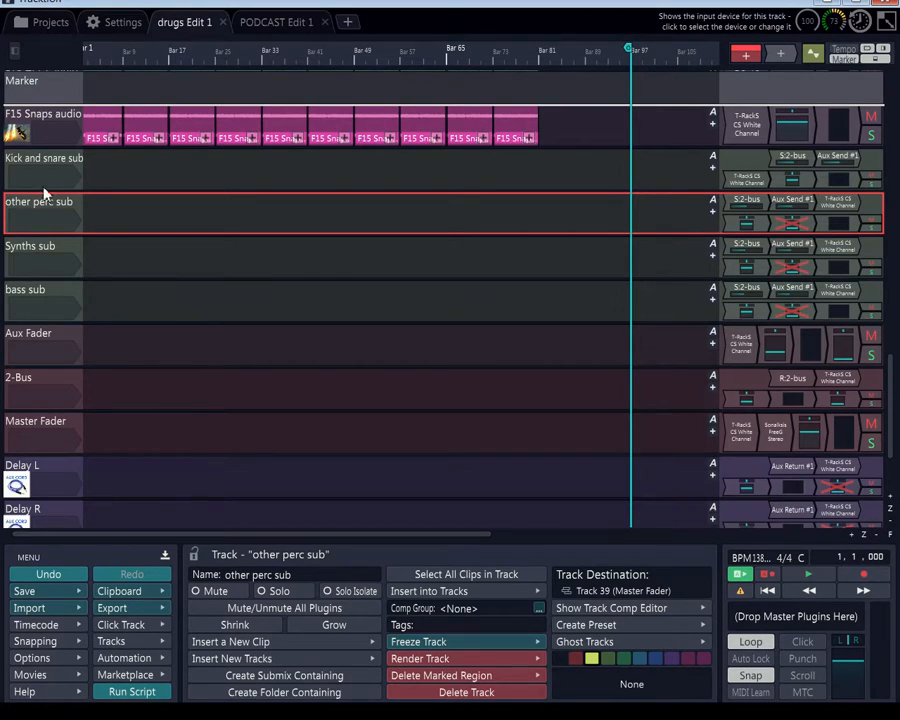
- Check the track destinations of the Synths sub, bass sub, Kick and snare sub and Master Fader tracks
click(30, 250)
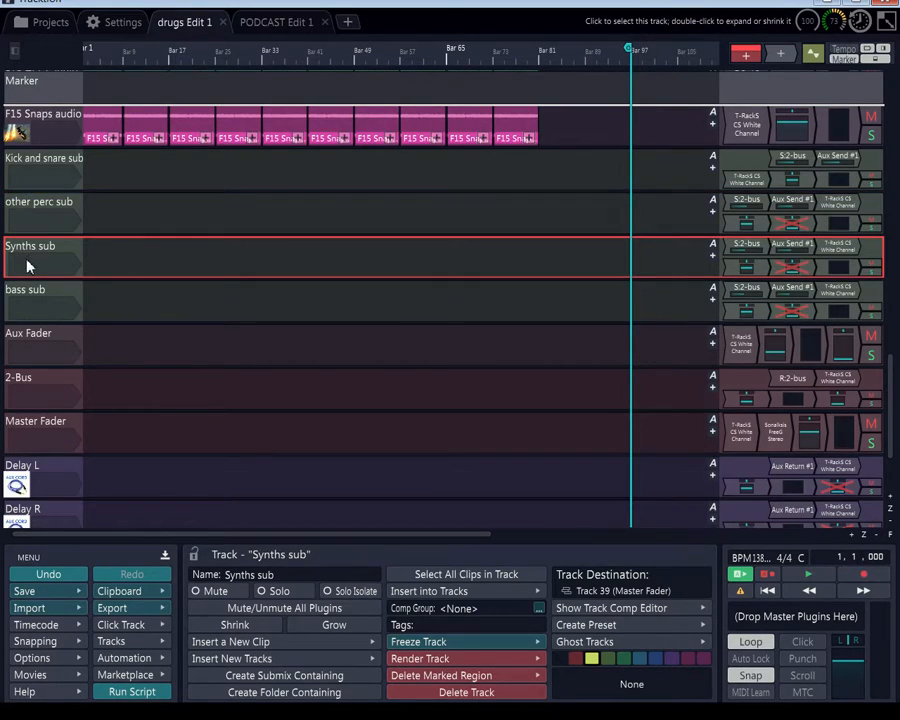
click(28, 290)
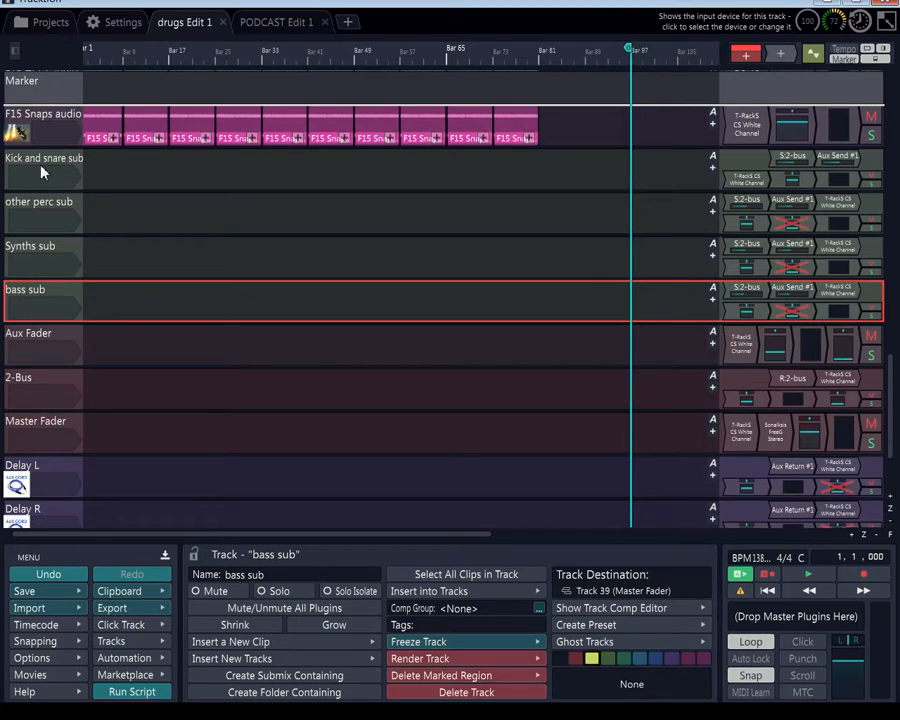
click(40, 427)
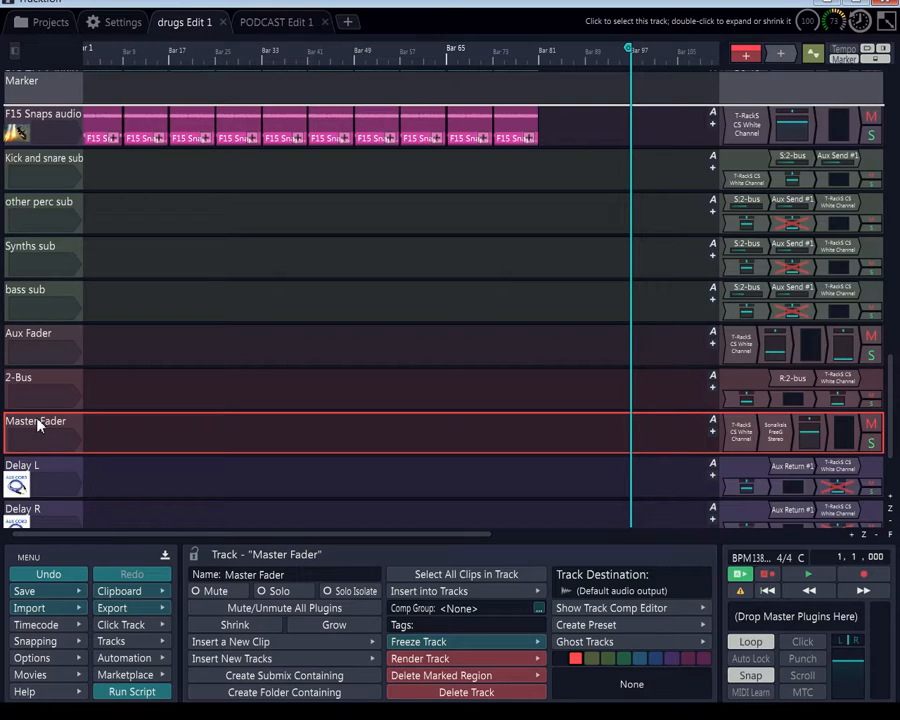
click(35, 180)
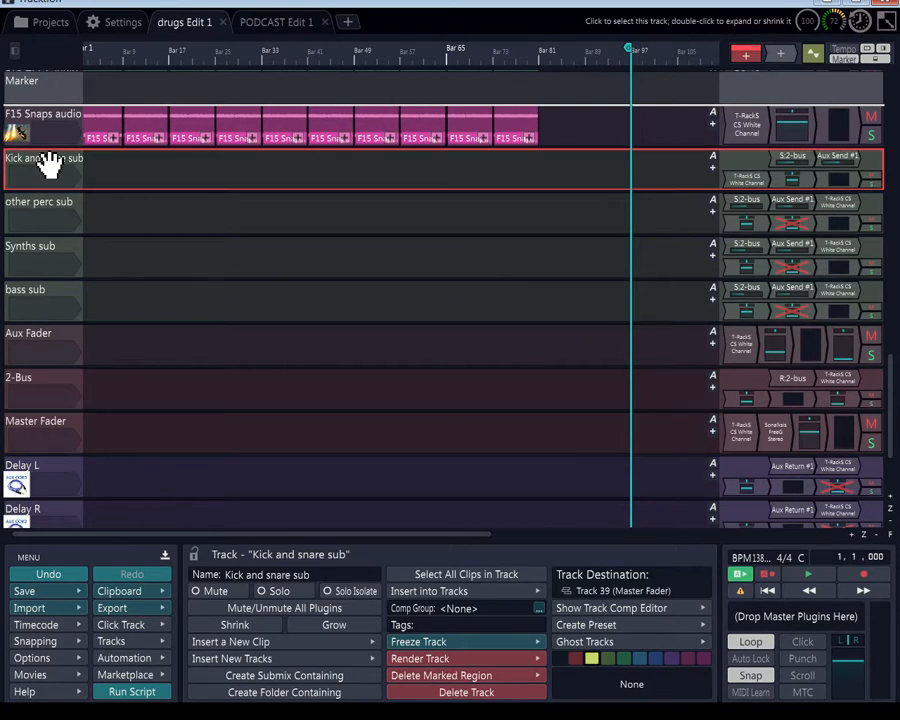
click(24, 424)
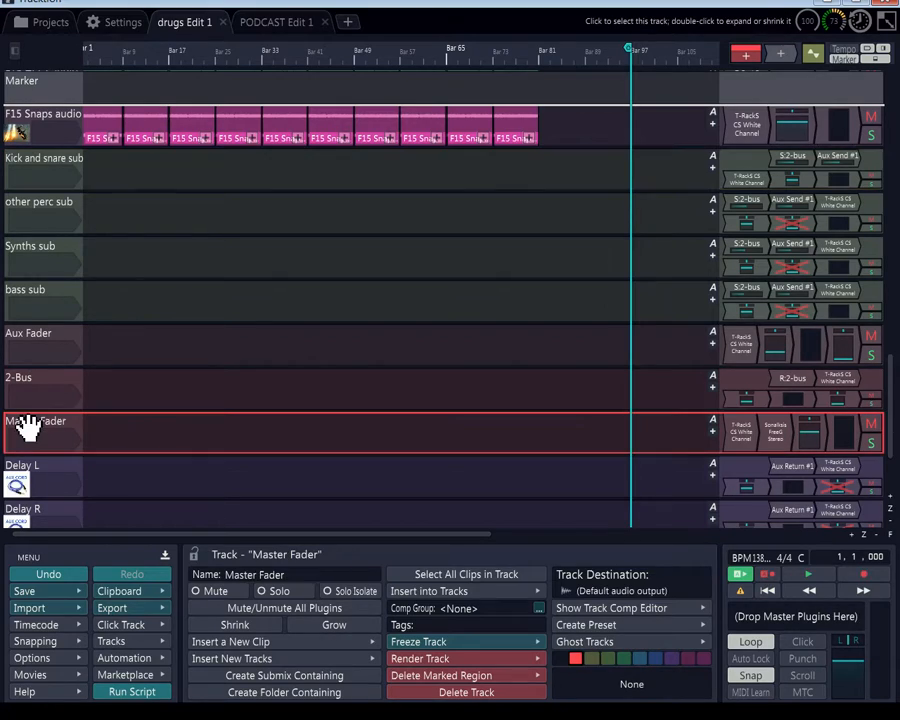
- Check the Aux Fader and 2-Bus track destinations and the first Volume & Pan plugin on the 2-Bus track
click(35, 342)
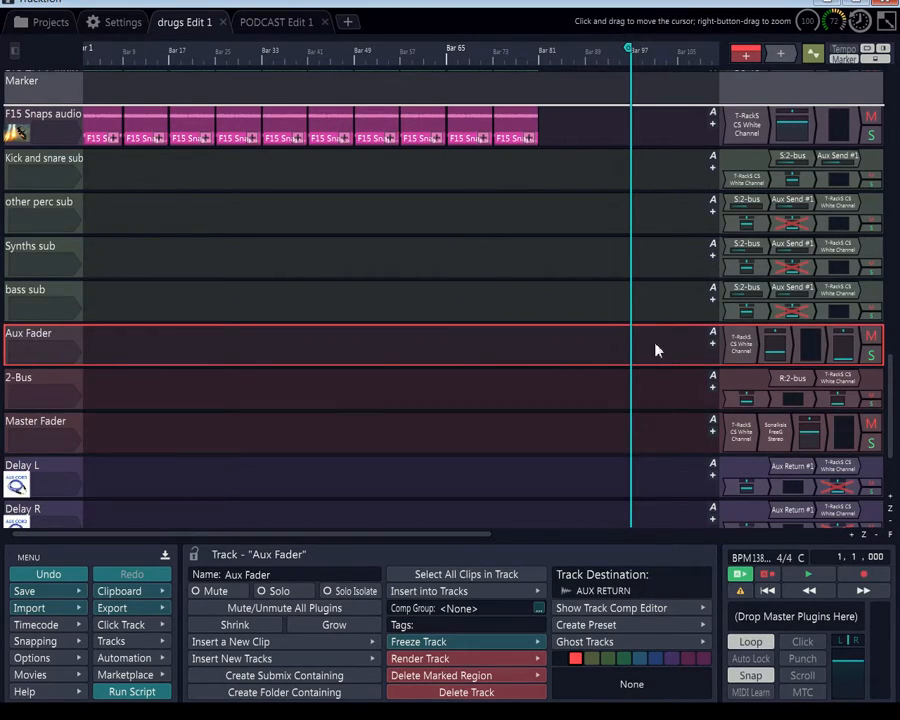
click(22, 382)
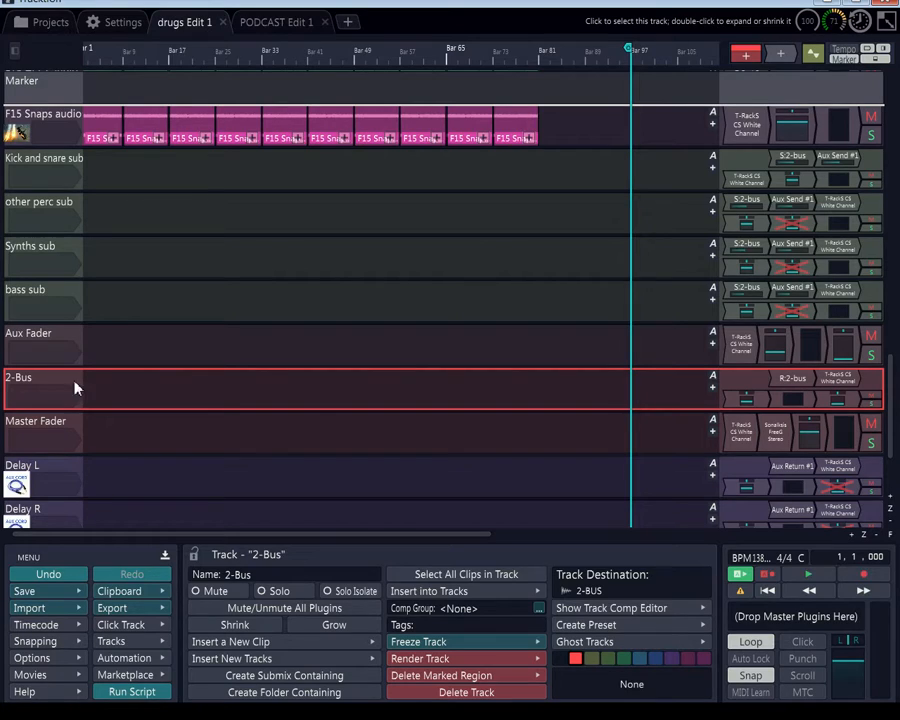
click(745, 404)
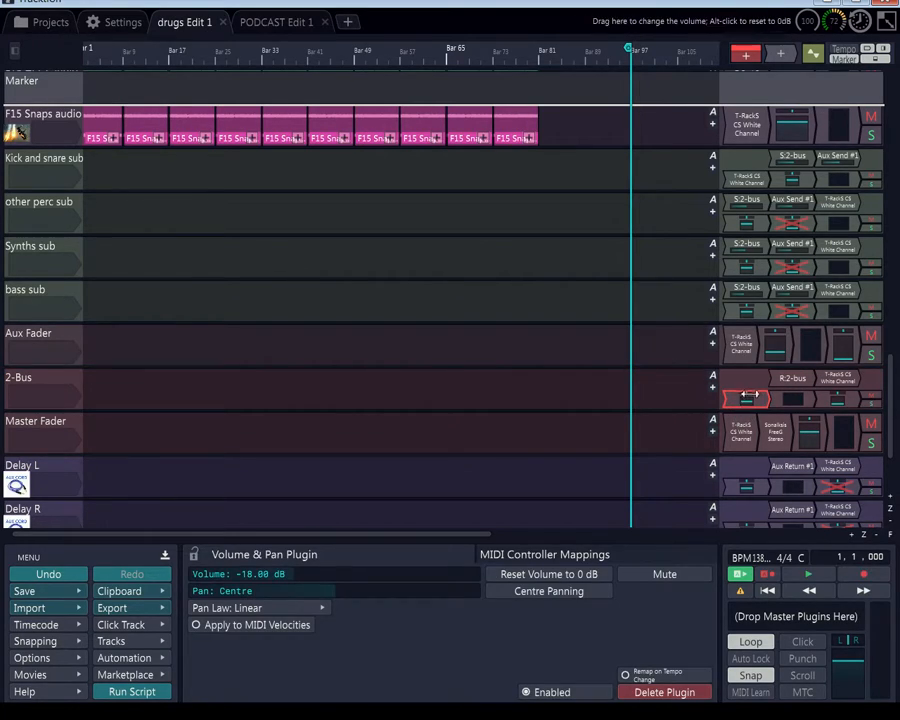
click(16, 386)
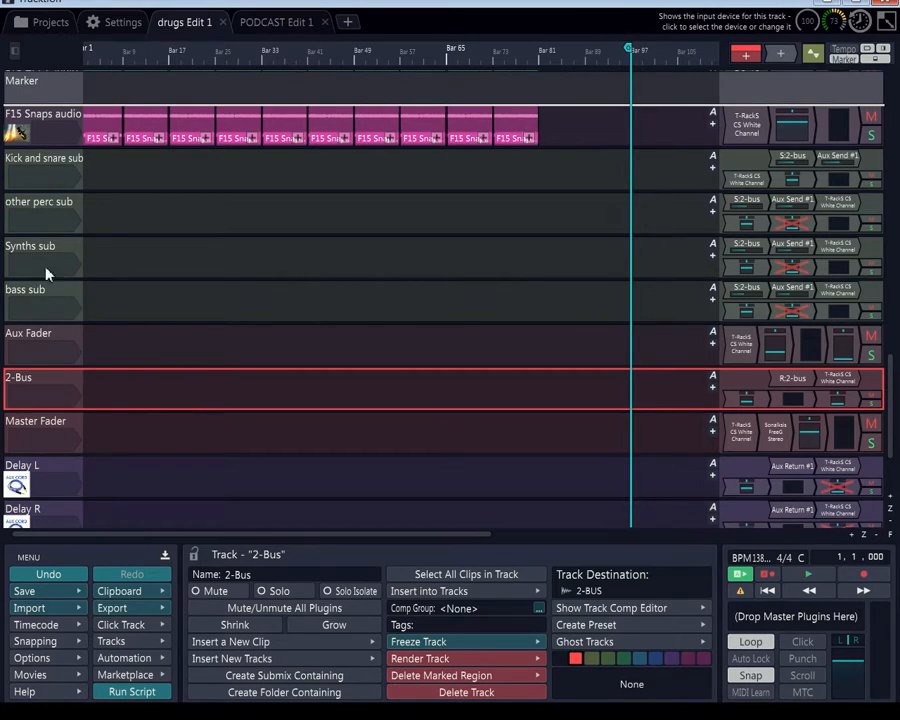
- Compare the Aux Fader and 2-Bus destinations and view the Aux Fader's T-RackS CS White Channel plugin, closing its window
click(36, 343)
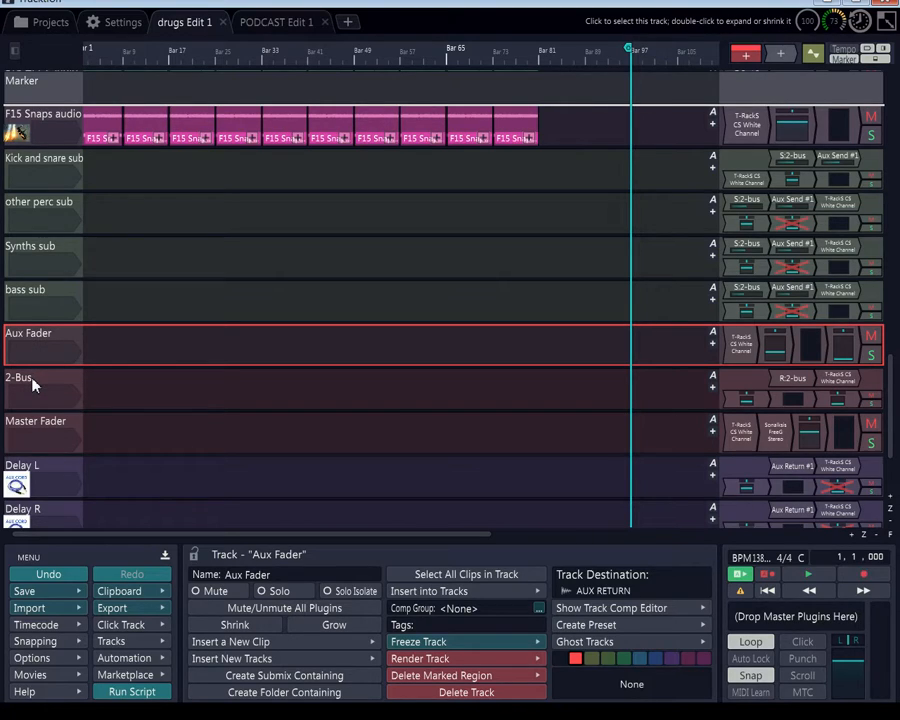
click(32, 380)
click(36, 340)
double_click(743, 348)
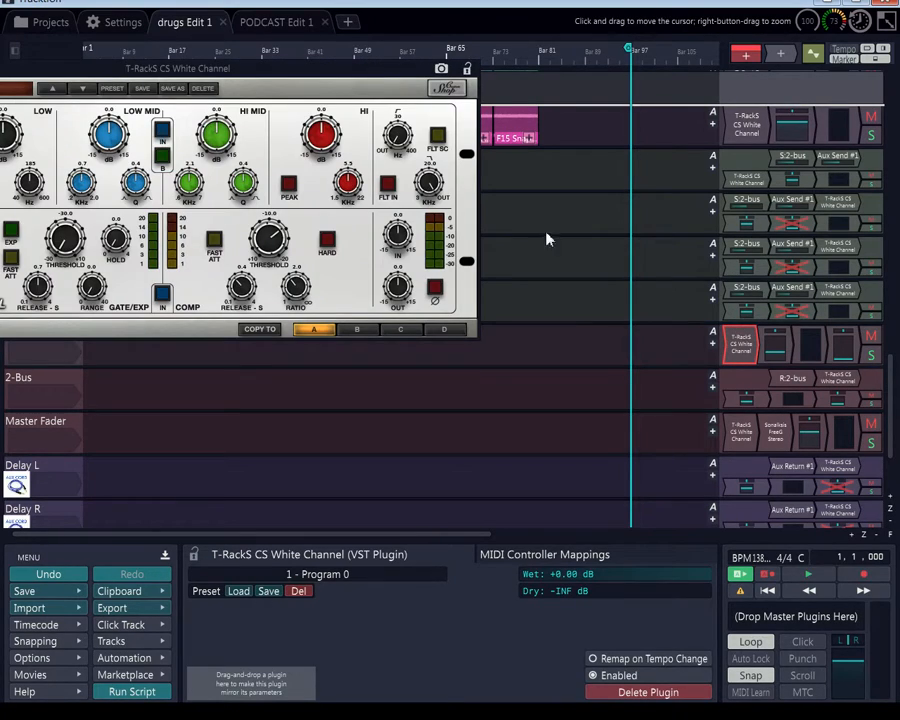
drag(289, 76, 508, 64)
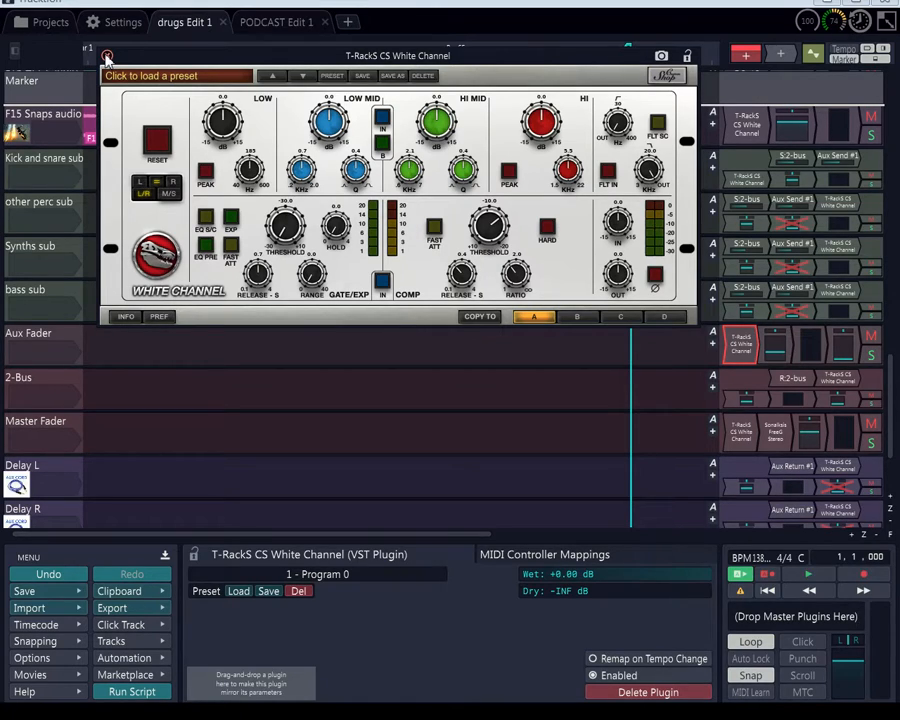
click(107, 55)
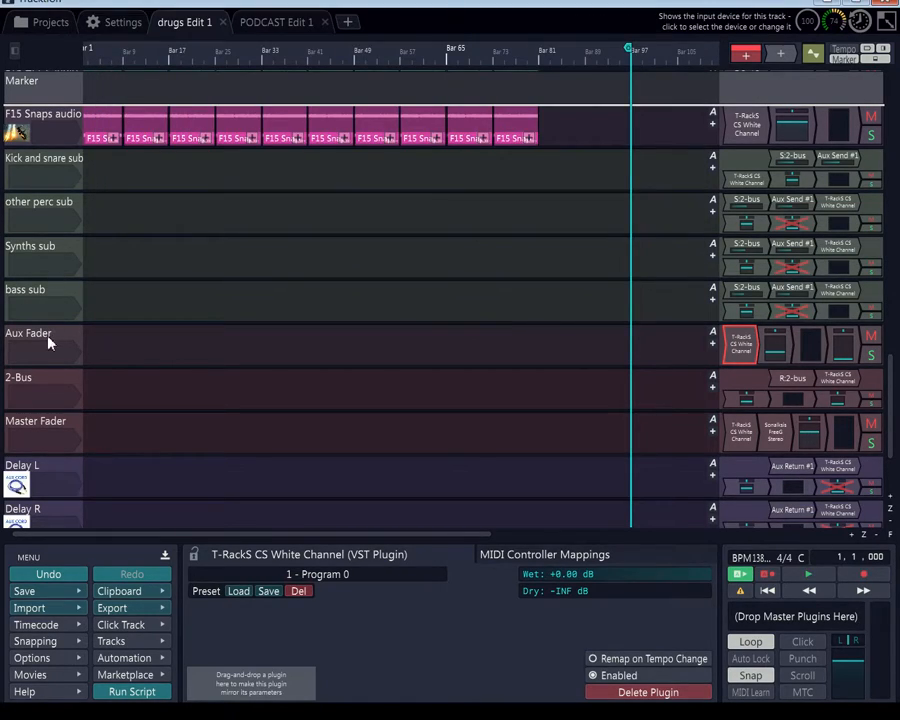
- Examine the 2-Bus track's aux return plugin and compare its routing with the Aux Fader and Delay L tracks
click(40, 380)
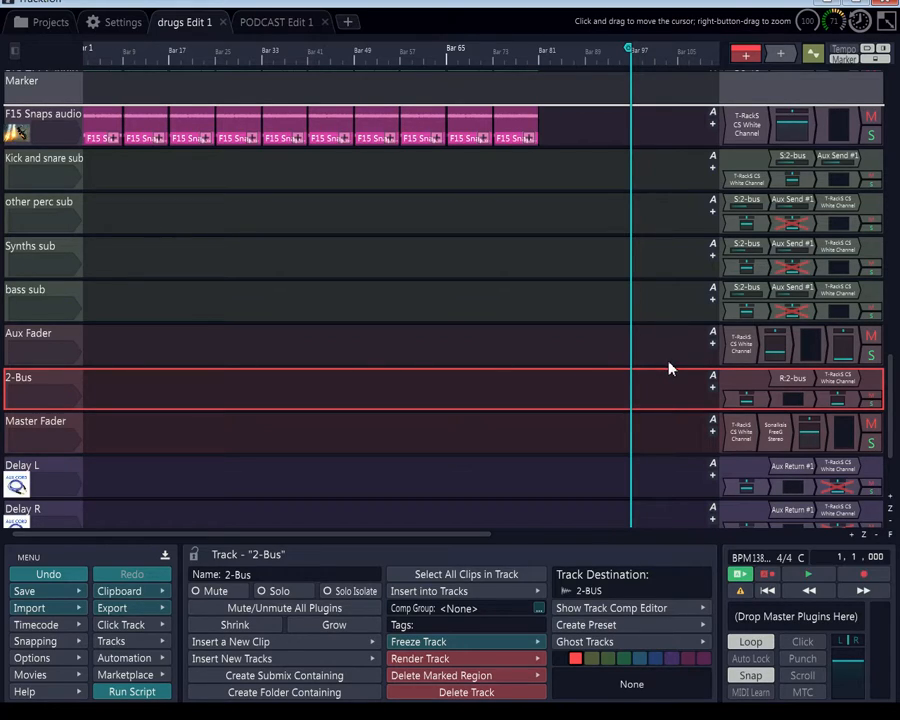
click(790, 383)
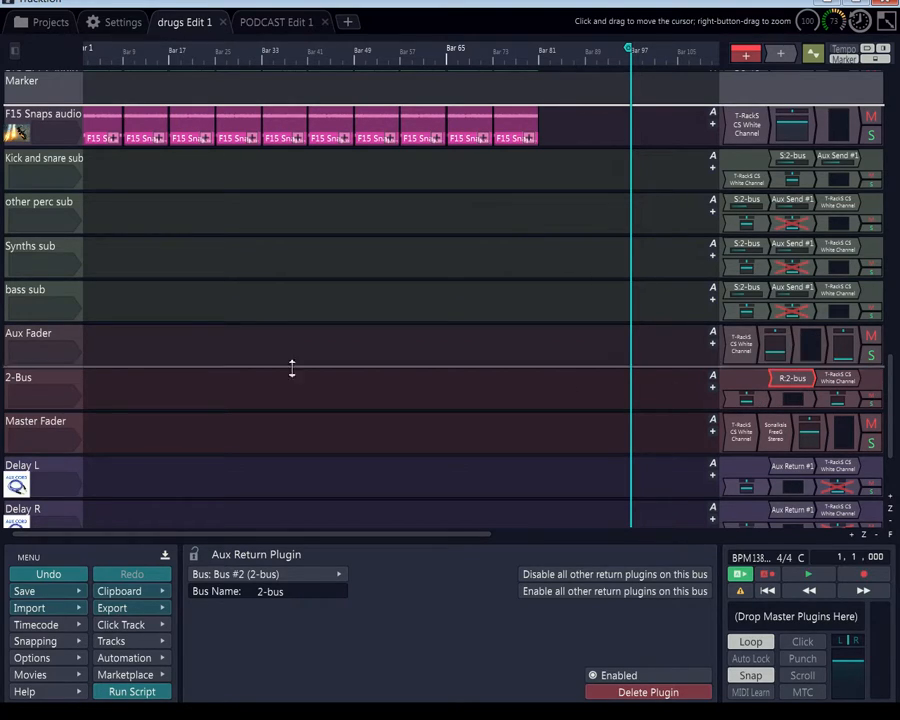
click(56, 338)
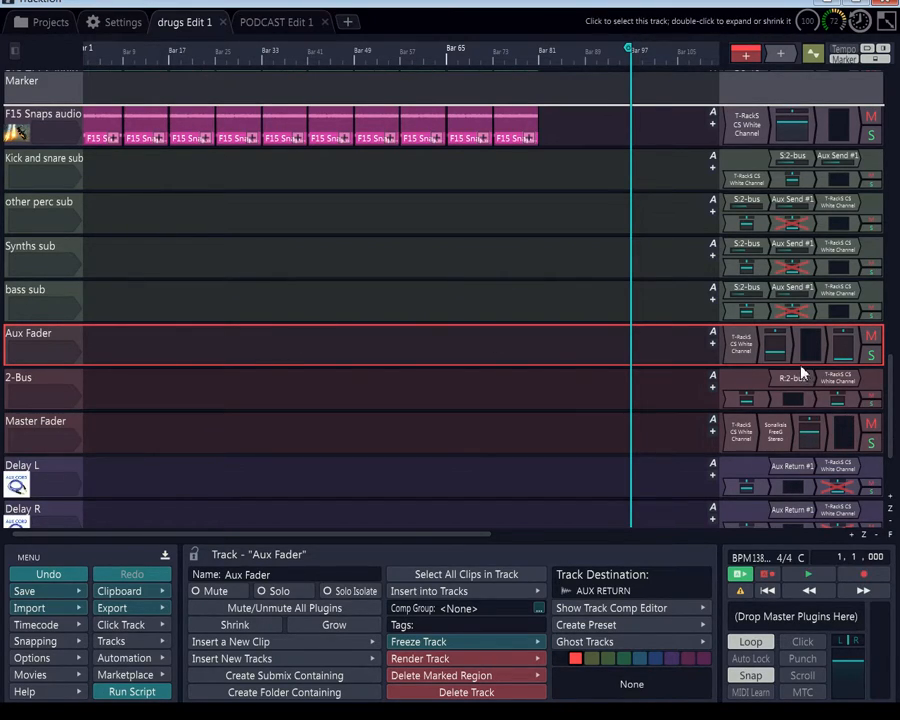
click(35, 473)
click(27, 385)
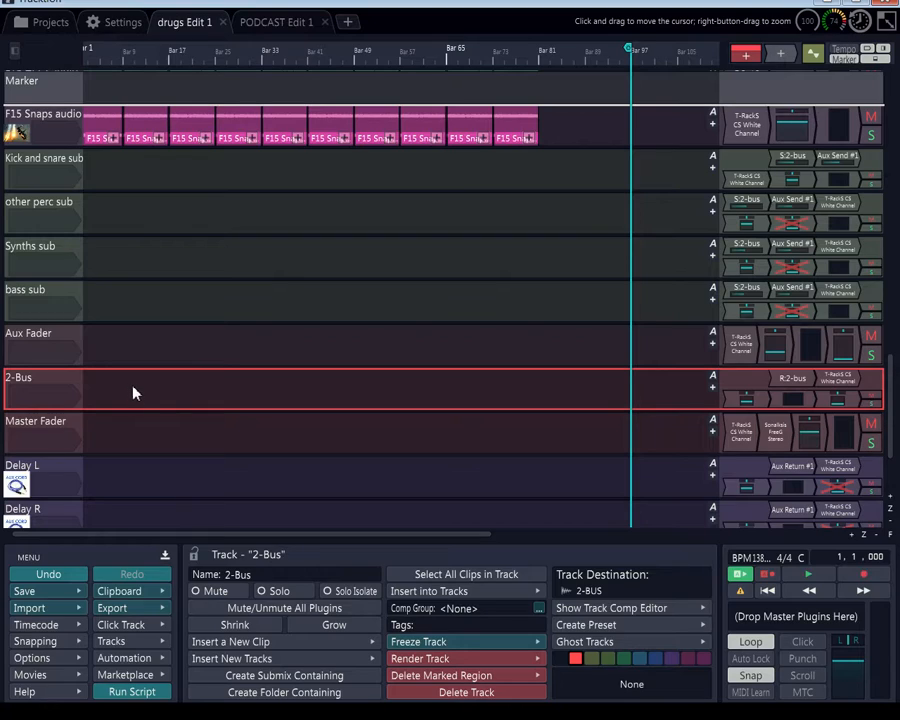
- Examine the Master Fader's track destination, Volume & Pan plugin and Sonalksis FreeG Stereo meter
click(44, 425)
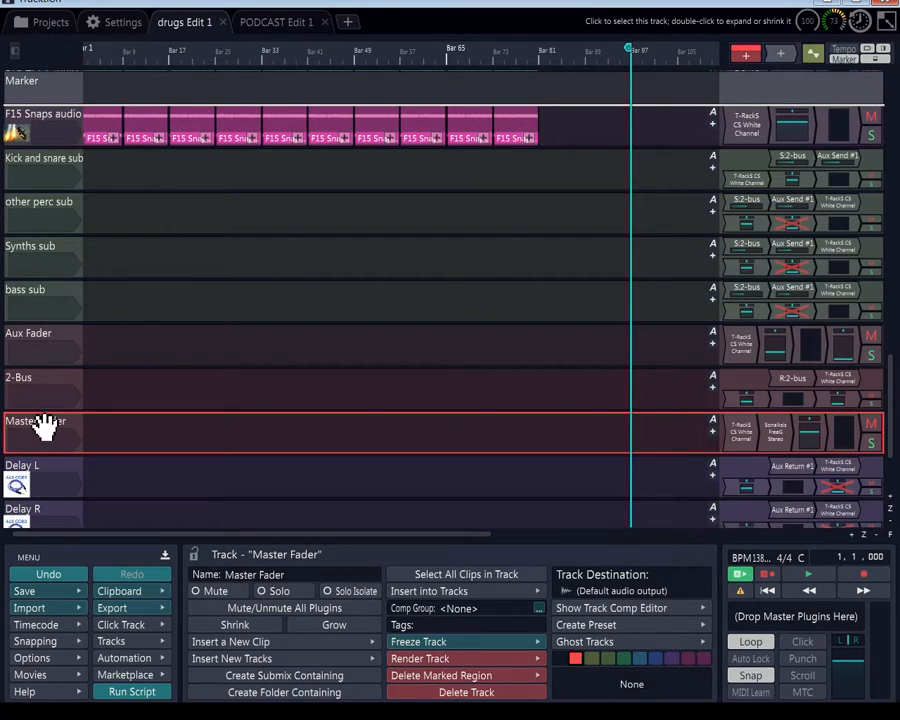
click(804, 428)
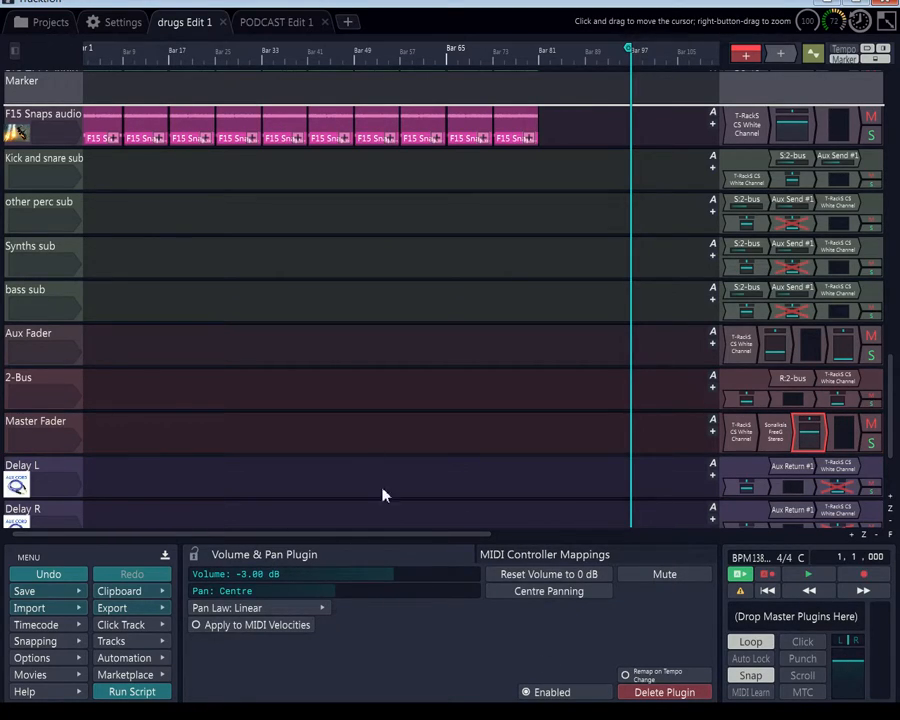
click(777, 432)
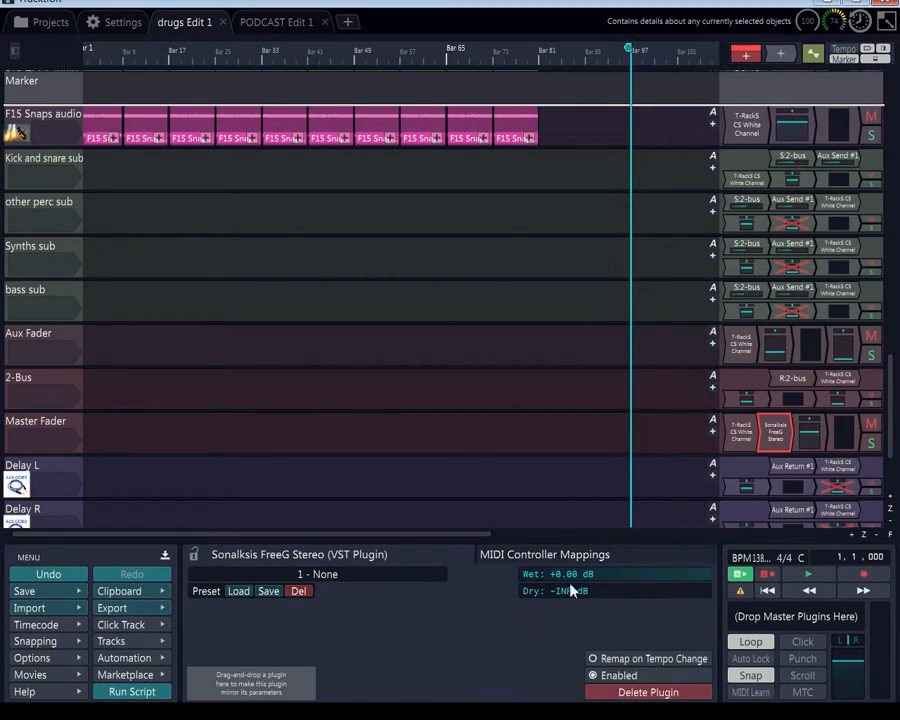
double_click(780, 434)
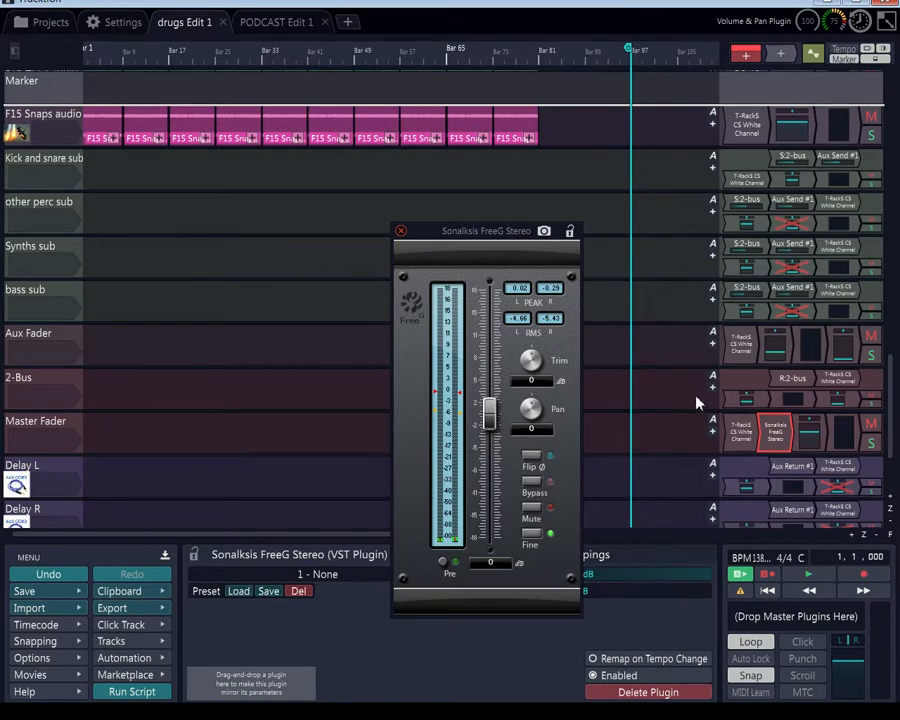
click(20, 422)
- Compare the Volume & Pan plugin settings of the Aux Fader and 2-Bus tracks
click(27, 346)
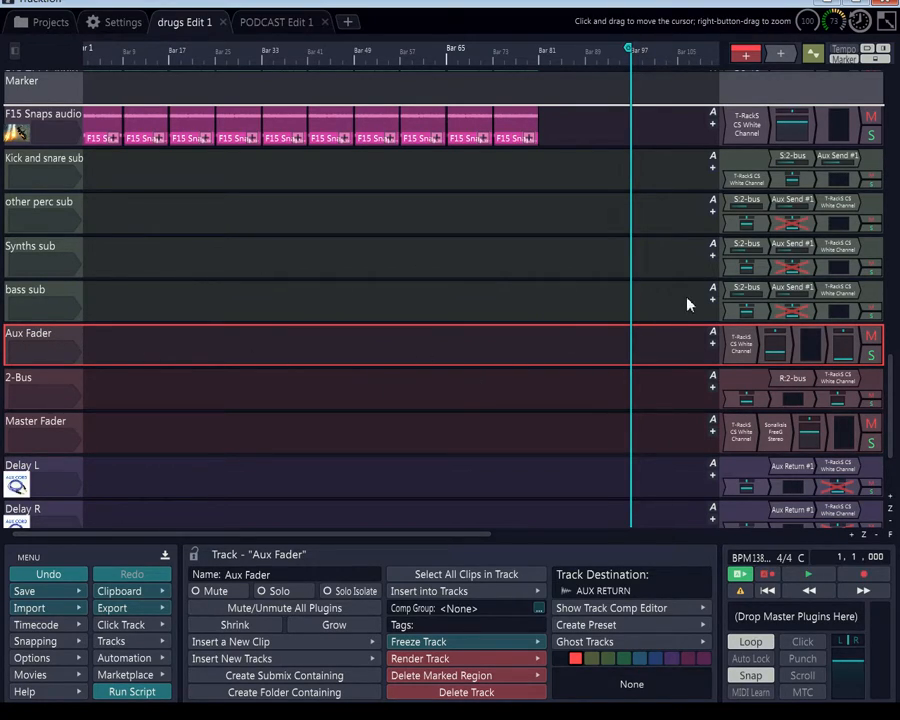
click(782, 346)
click(740, 404)
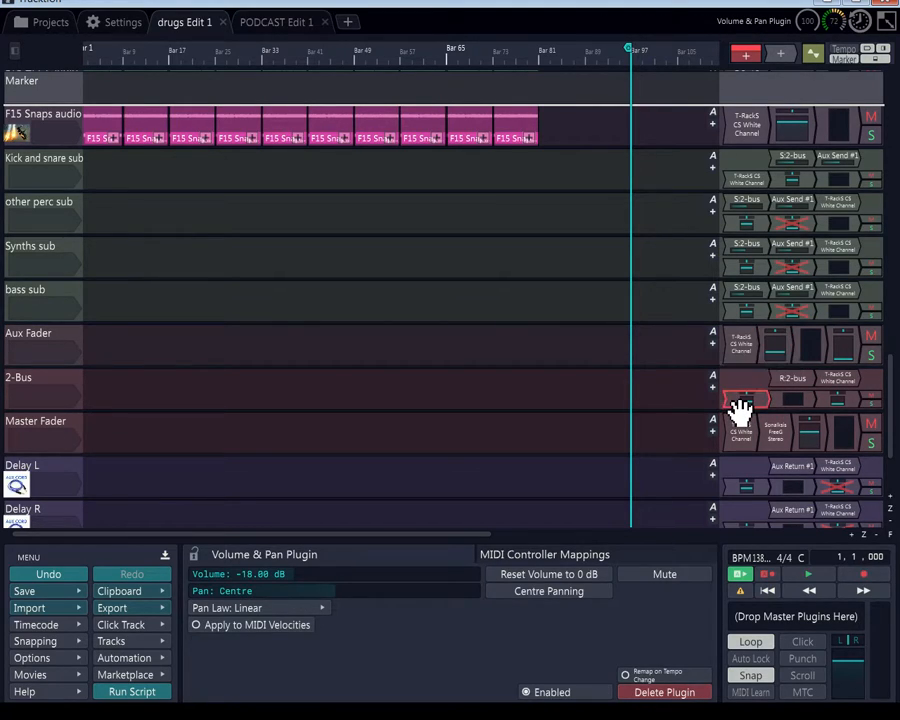
click(778, 344)
- Check the 2-Bus track's destination against the 2-BUS channel in Scarlett MixControl, closing the mixer again
click(31, 388)
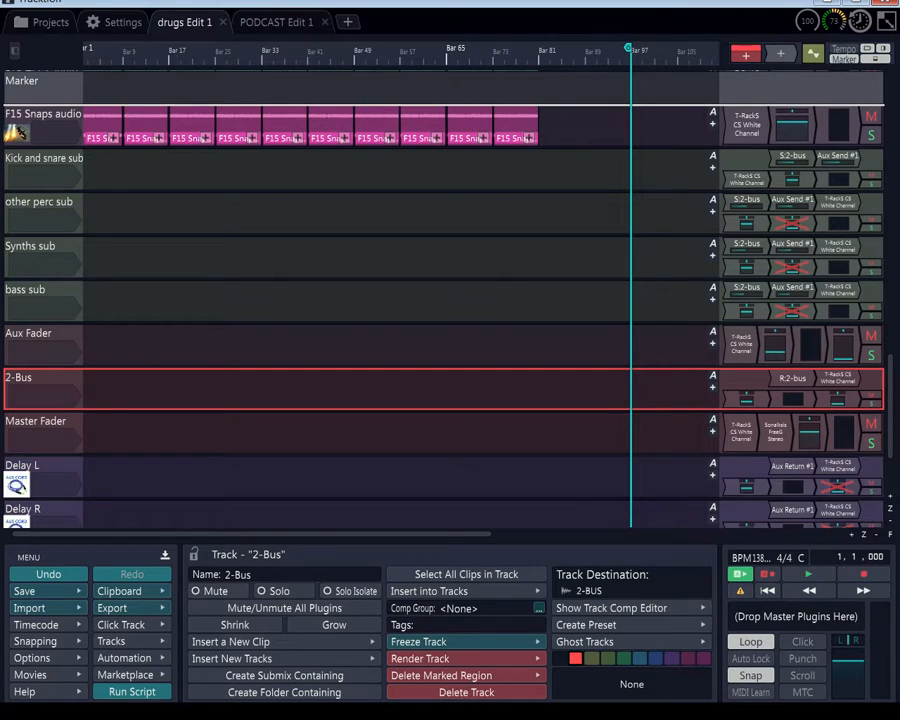
drag(0, 12, 305, 6)
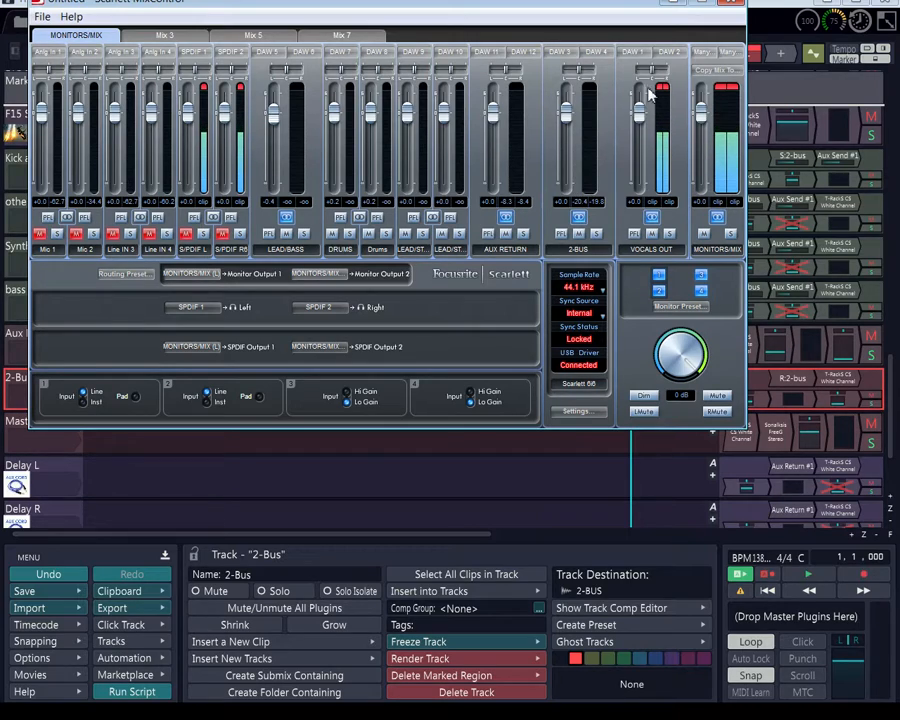
click(733, 7)
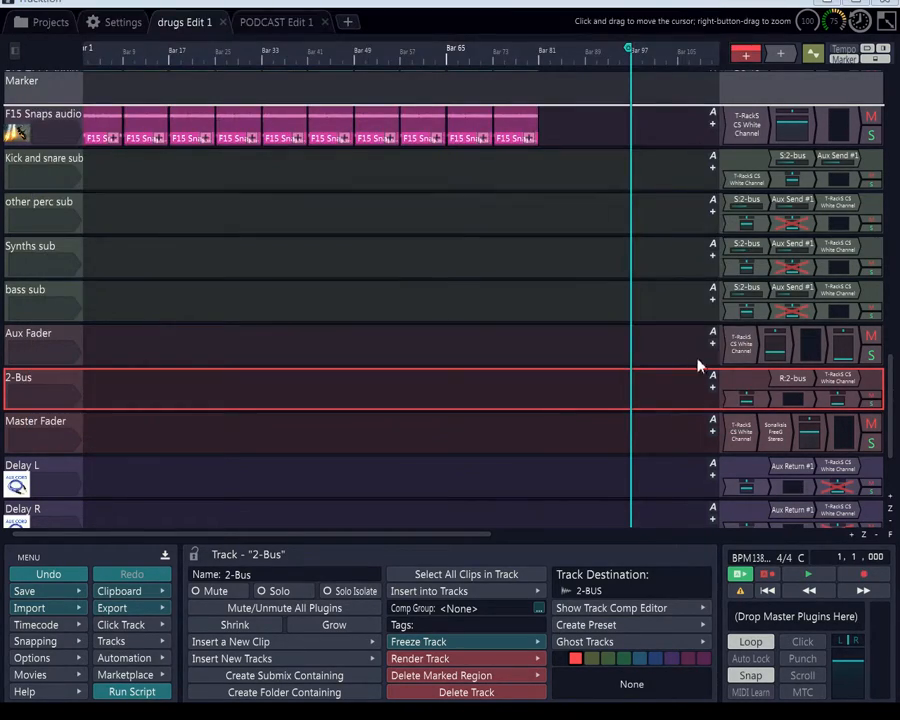
- Check the Aux Fader track's destination against the AUX RETURN channel in Scarlett MixControl, closing the mixer again
click(10, 348)
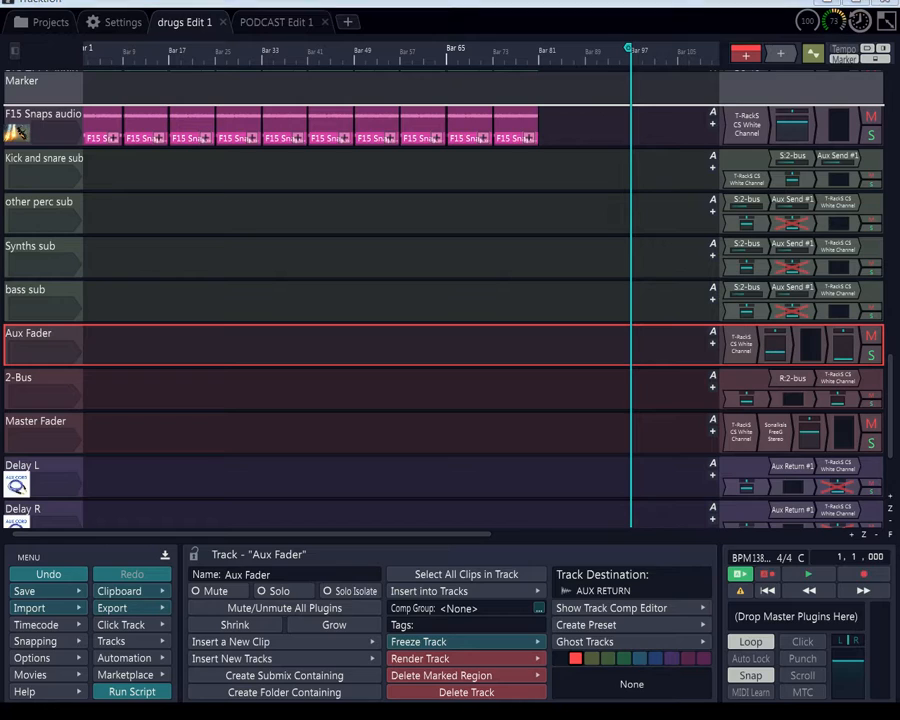
drag(0, 0, 498, 33)
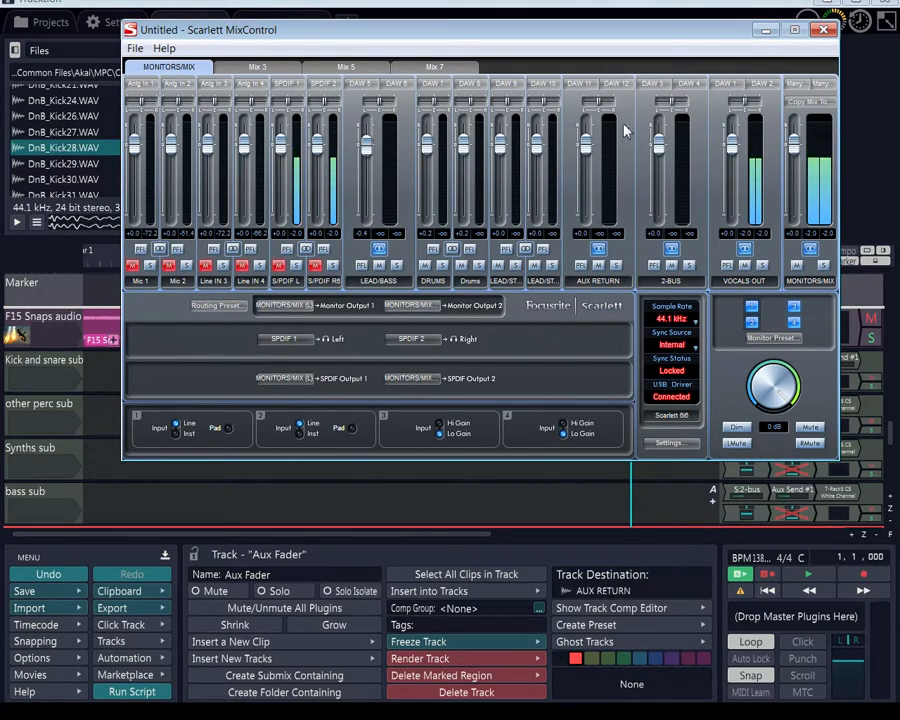
click(822, 30)
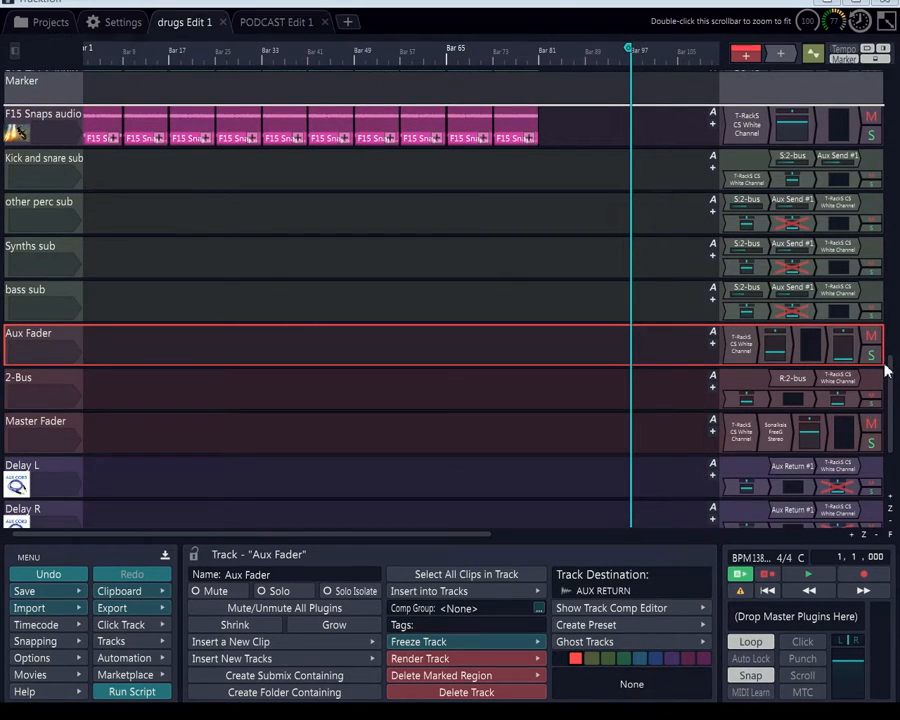
- Inspect the 2-bus send and the Aux Send #1 plugin on the Kick and snare sub track
mouse_move(893, 383)
mouse_down()
mouse_move(893, 332)
mouse_move(897, 378)
mouse_move(894, 370)
mouse_up()
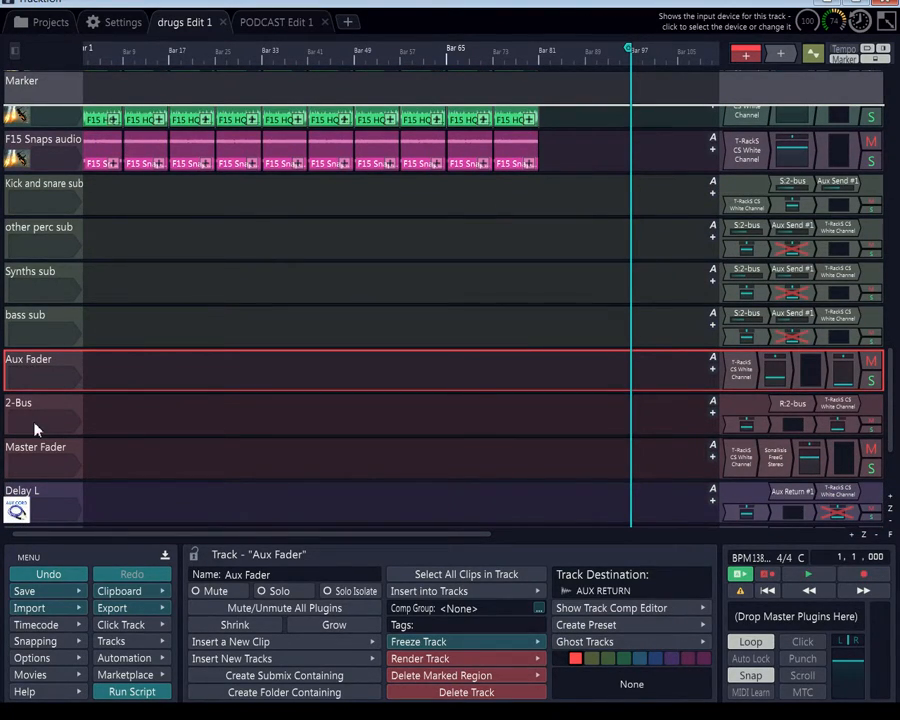
scroll(26, 277, up, 2)
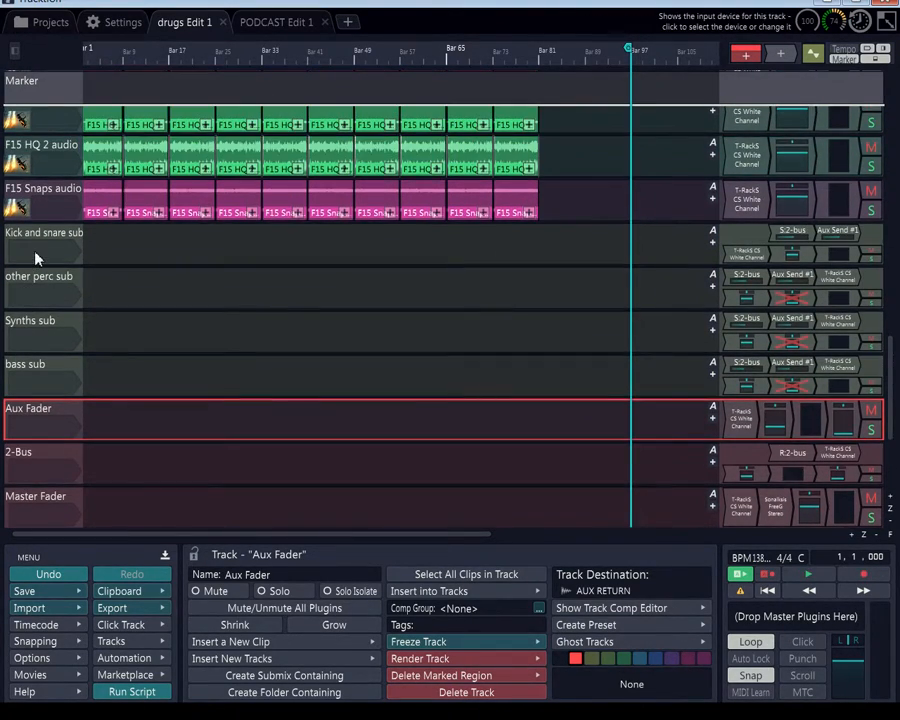
scroll(62, 268, down, 1)
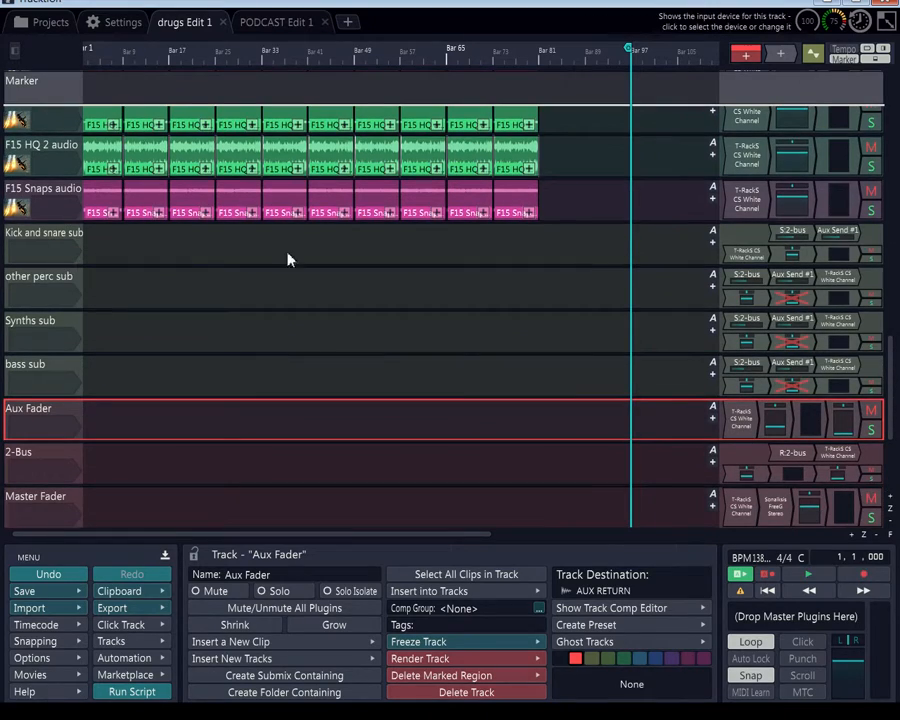
click(795, 236)
click(852, 234)
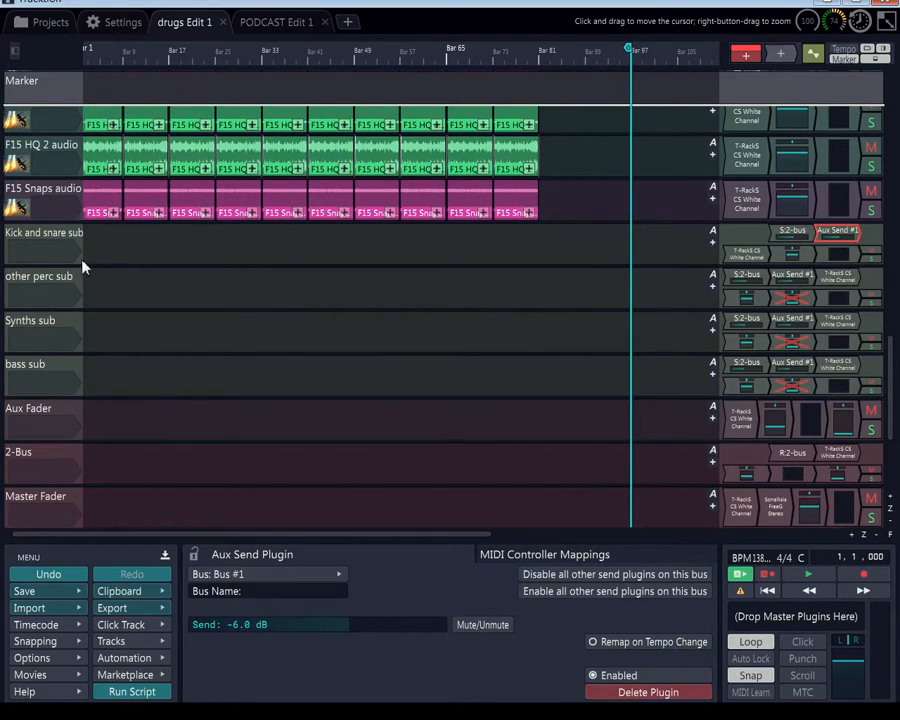
- Recheck the Kick and snare sub and other perc sub destinations and return to the individual instrument tracks
click(34, 240)
click(34, 280)
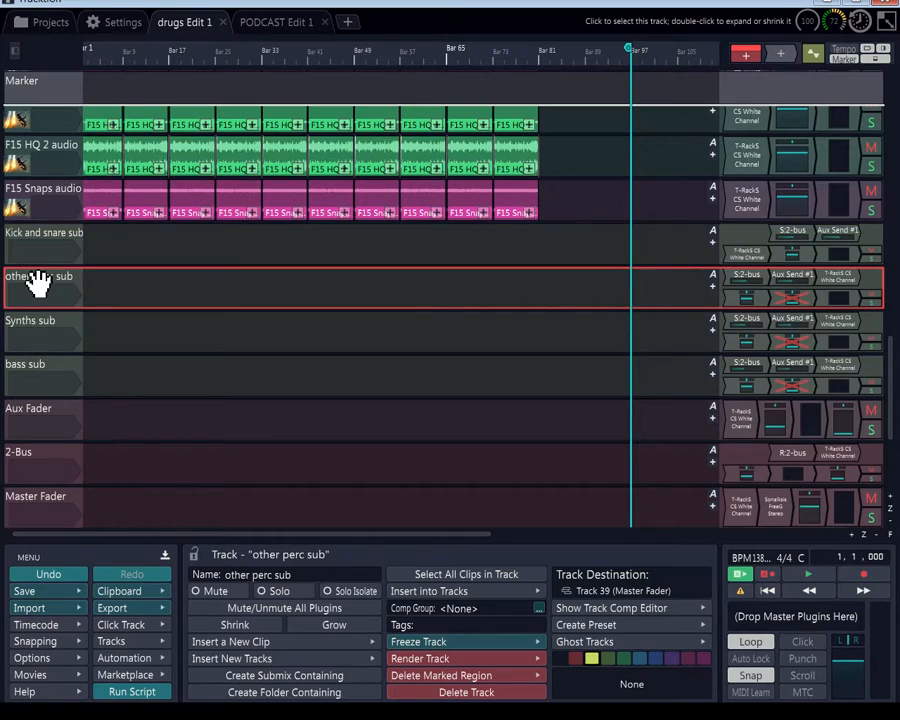
drag(889, 377, 892, 254)
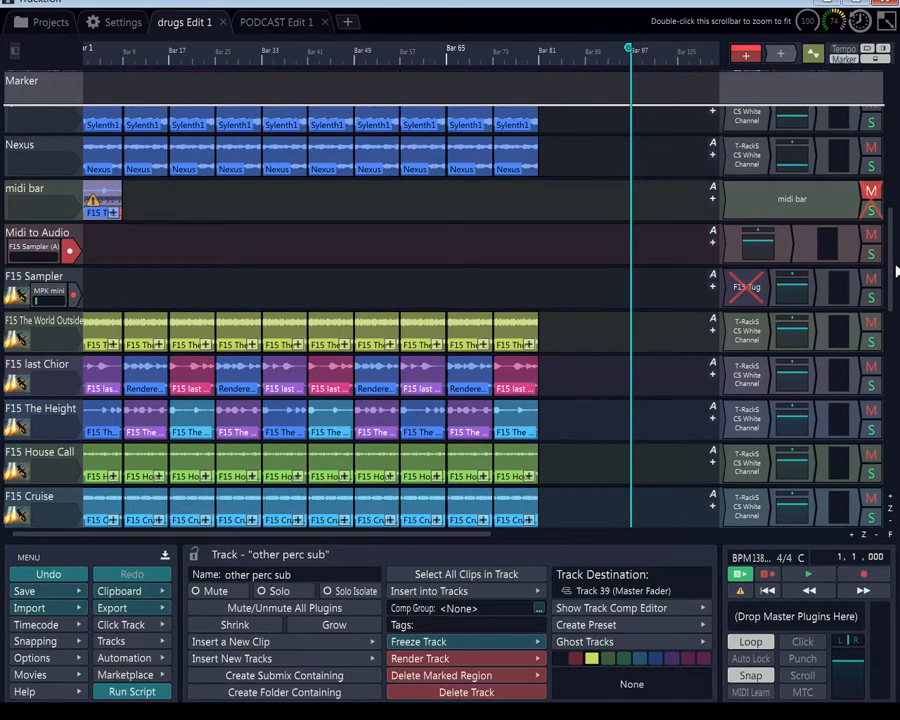
- Check the track destinations of the Kick and snare sub, Delay L, Delay R and both Reverb tracks
drag(890, 254, 897, 341)
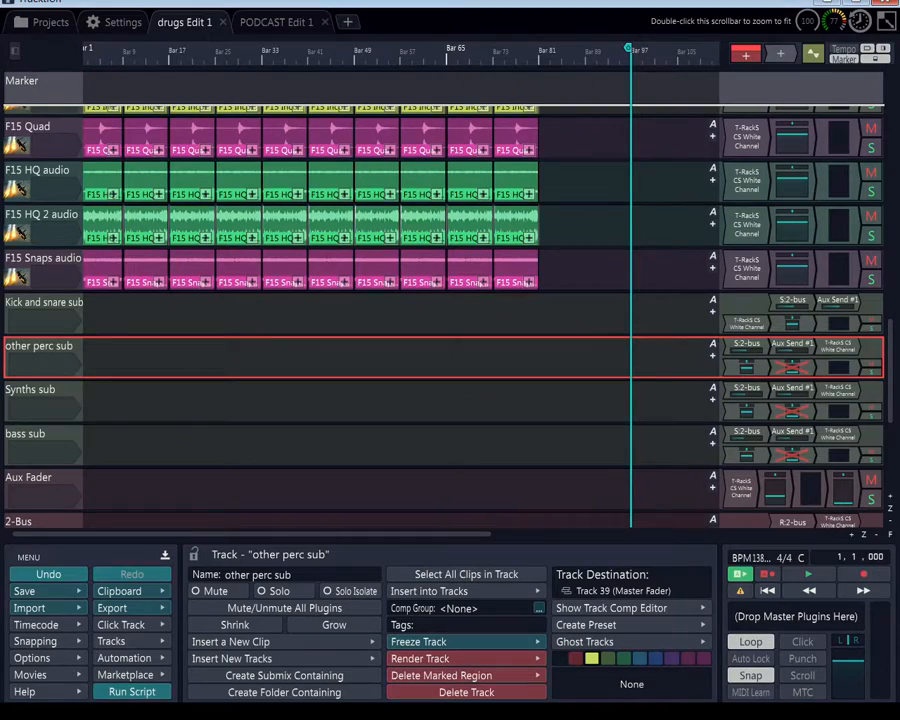
click(60, 312)
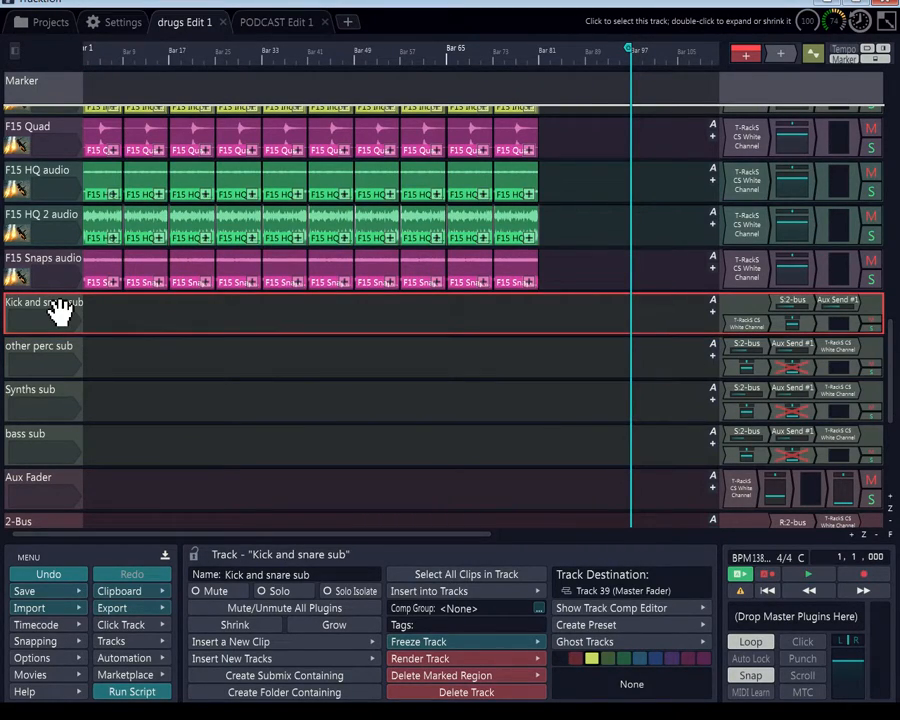
scroll(60, 312, down, 3)
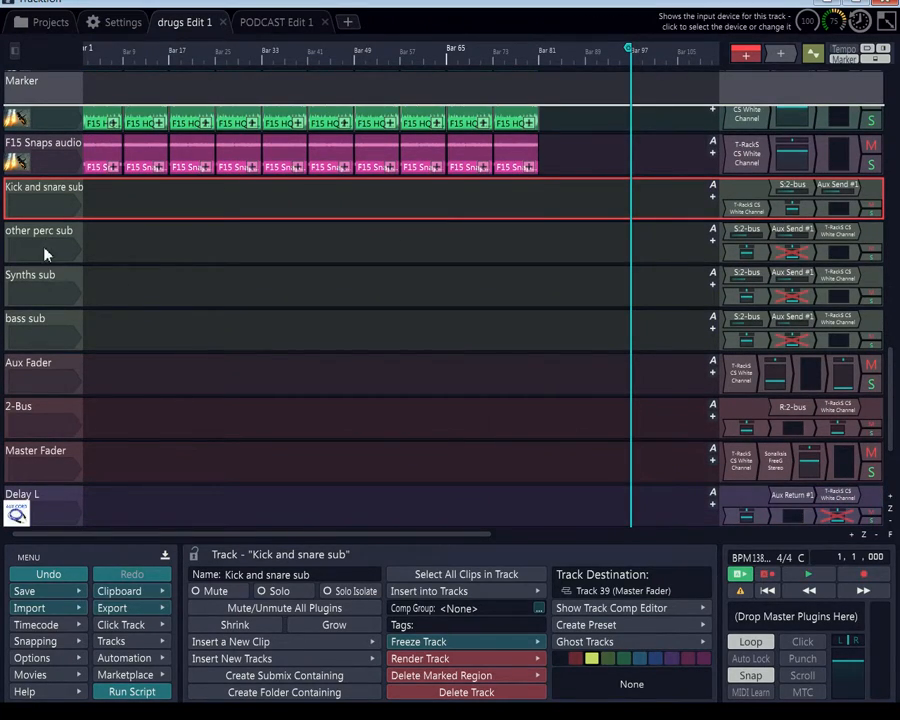
scroll(44, 253, down, 5)
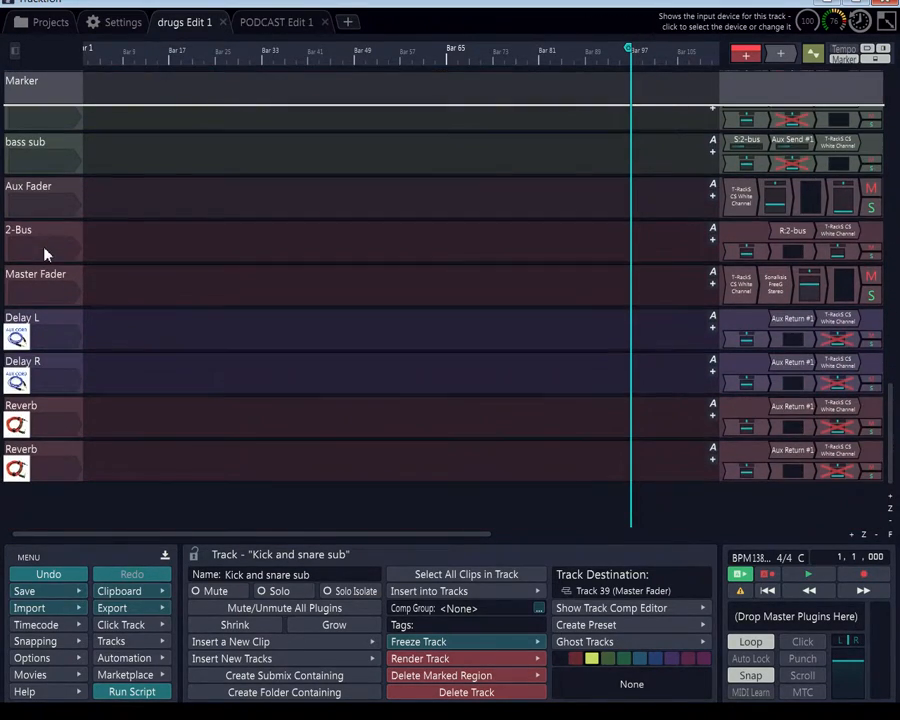
click(40, 325)
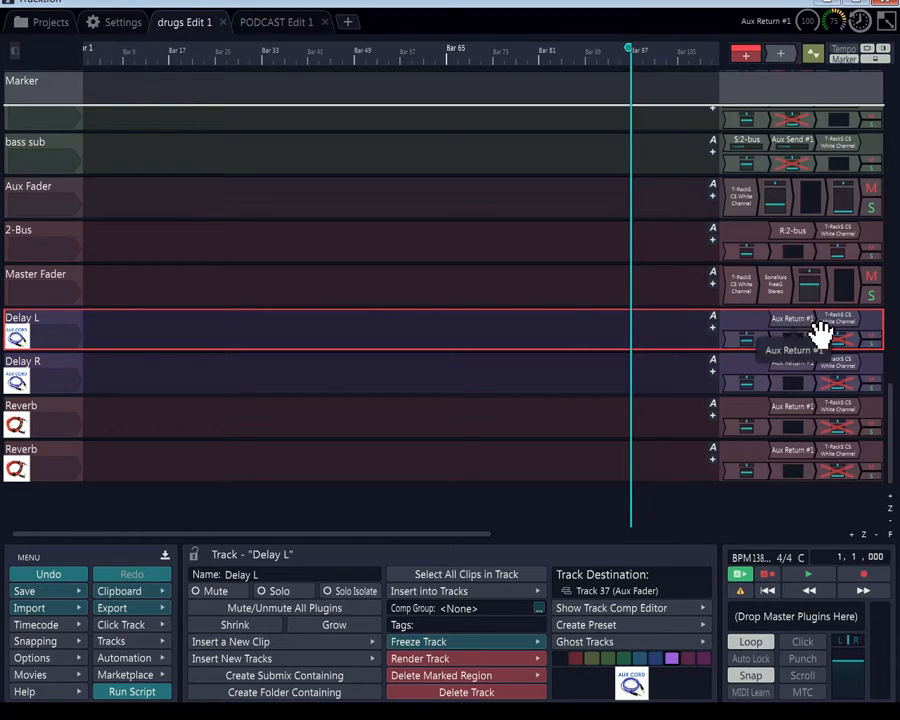
click(27, 367)
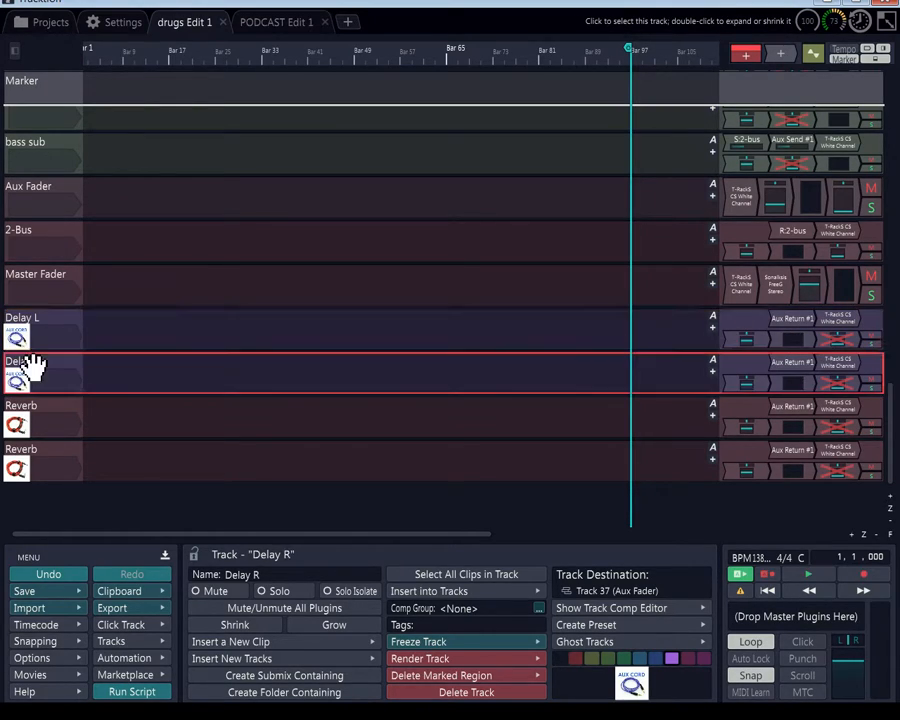
click(18, 412)
click(14, 466)
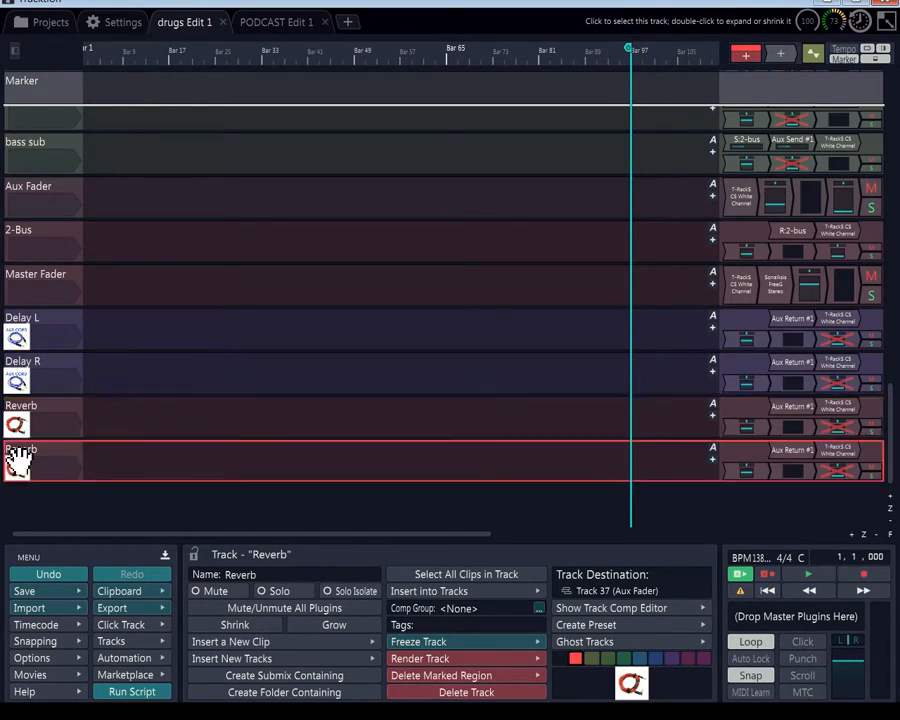
- Check the track destinations of the Kick and snare, other perc, Synths and bass submix tracks
scroll(12, 400, up, 3)
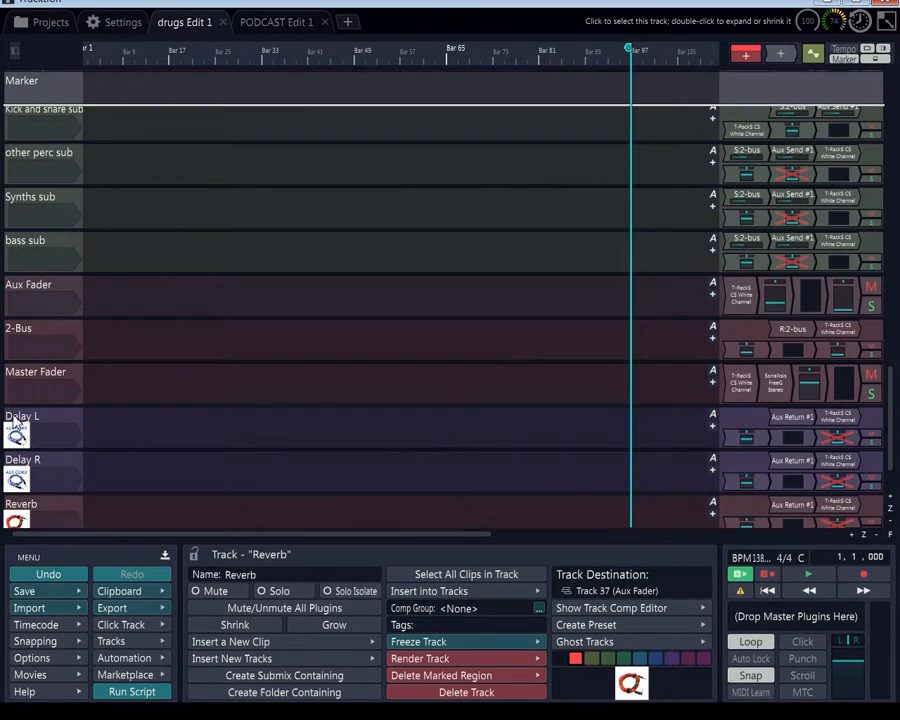
scroll(14, 420, up, 3)
scroll(13, 405, up, 3)
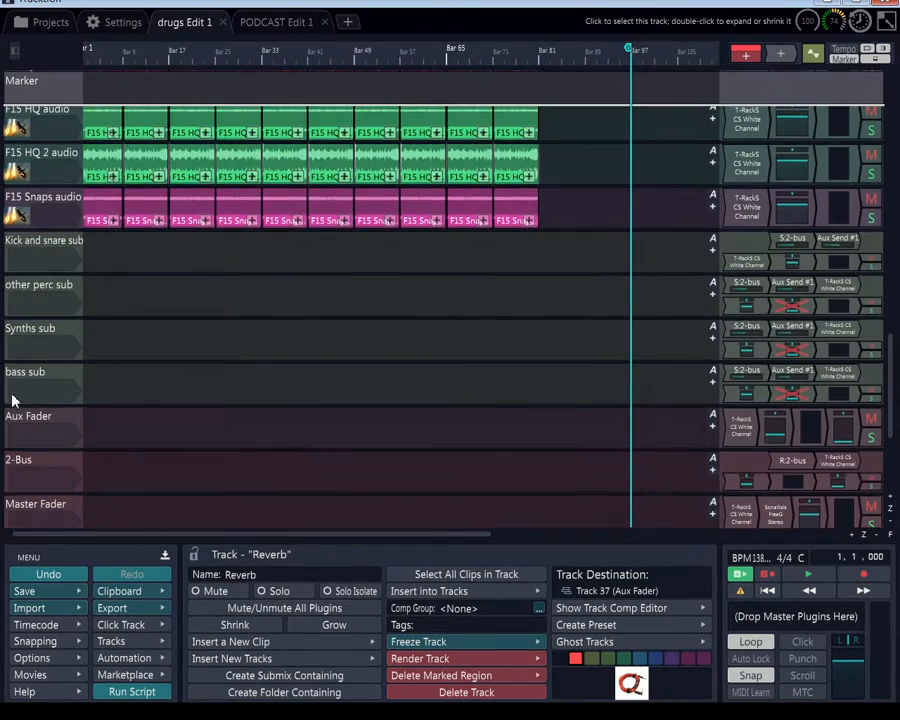
scroll(14, 390, down, 2)
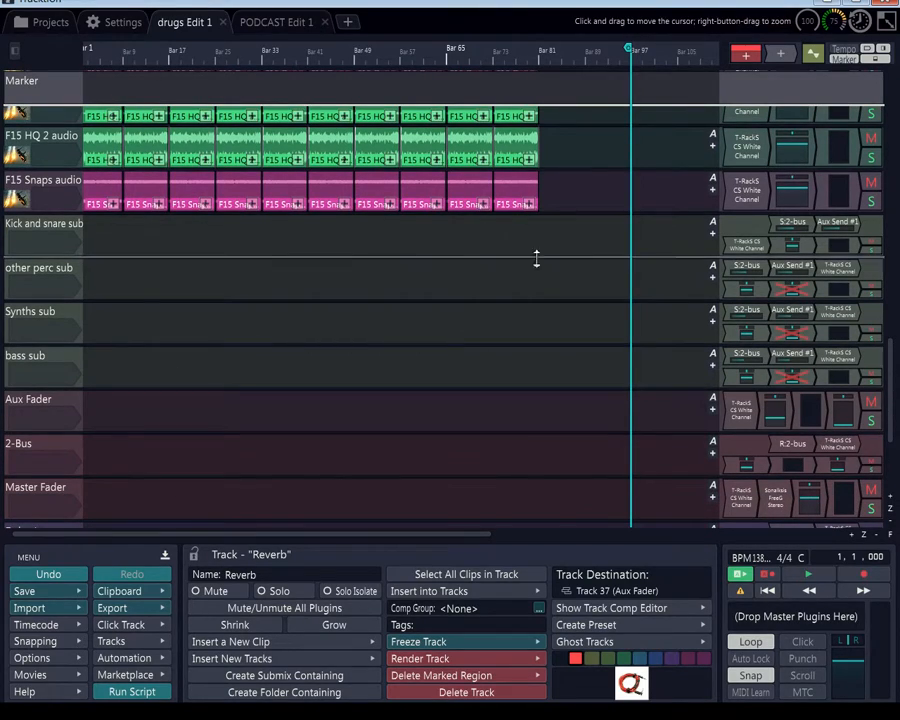
scroll(740, 260, up, 1)
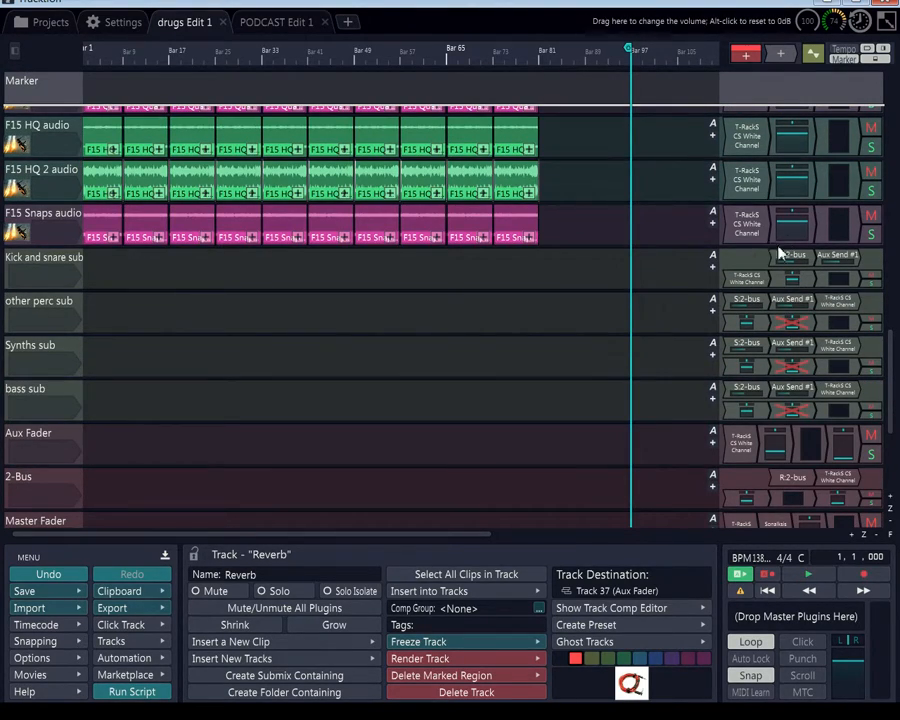
click(60, 262)
click(53, 305)
click(47, 347)
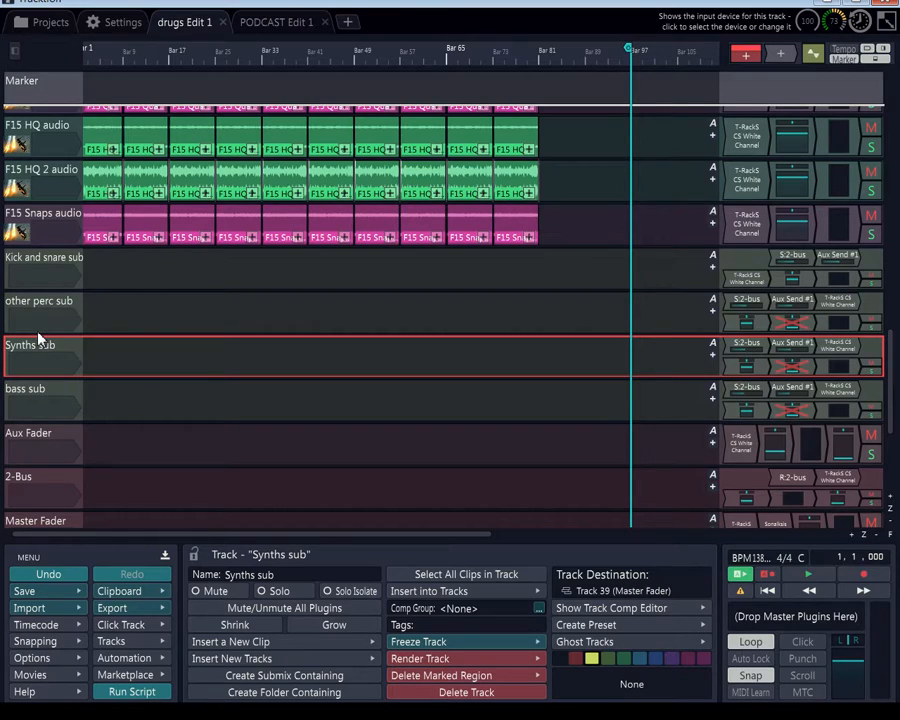
click(14, 390)
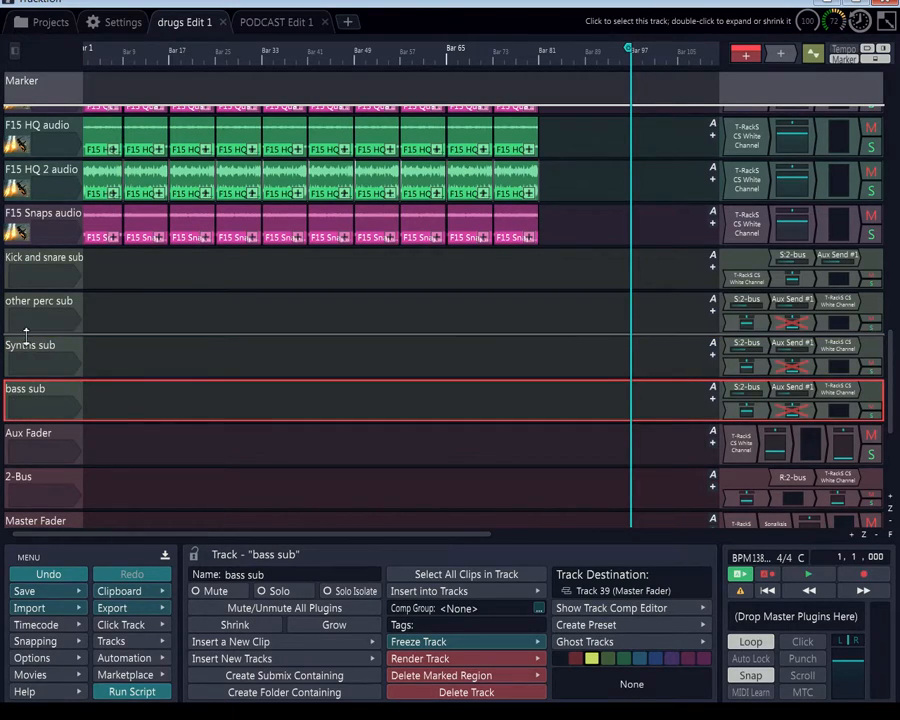
click(22, 345)
click(30, 308)
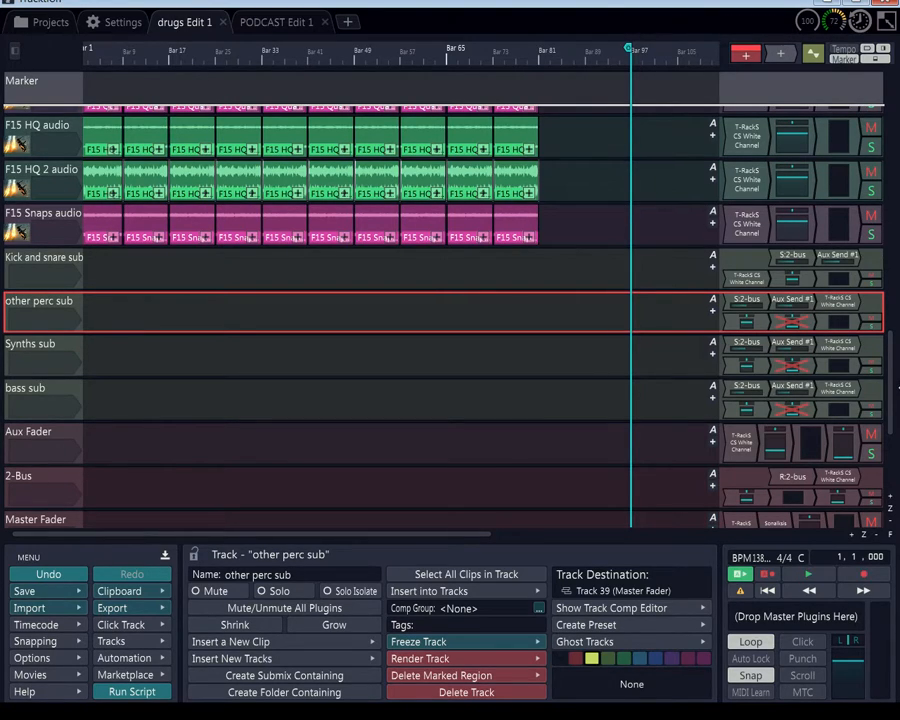
- Compare the F15 Snaps audio track's destination with those of the Kick and snare sub and other perc sub
scroll(894, 381, up, 3)
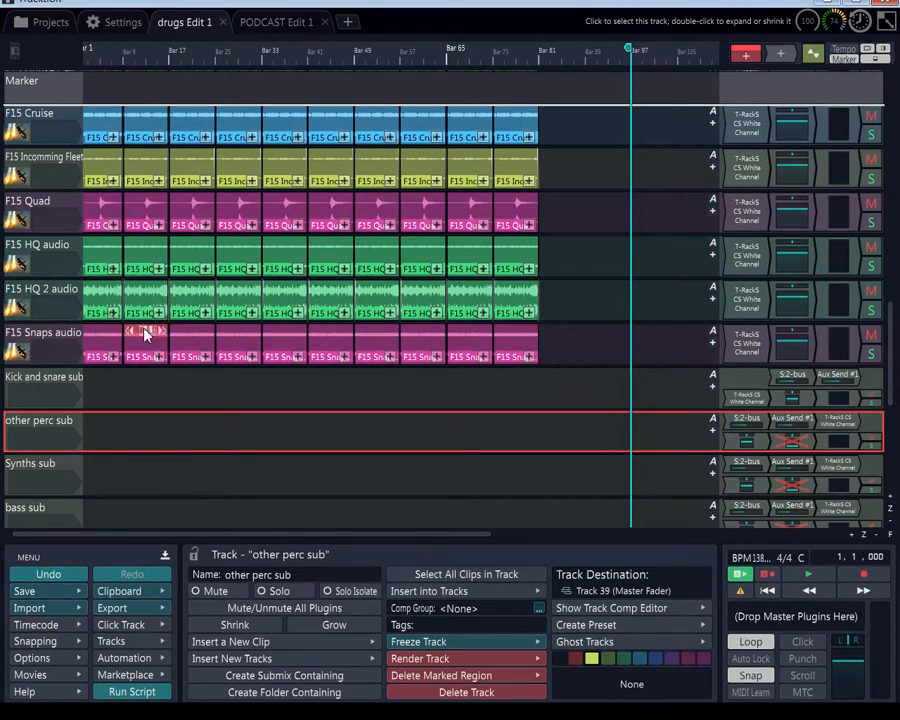
click(862, 344)
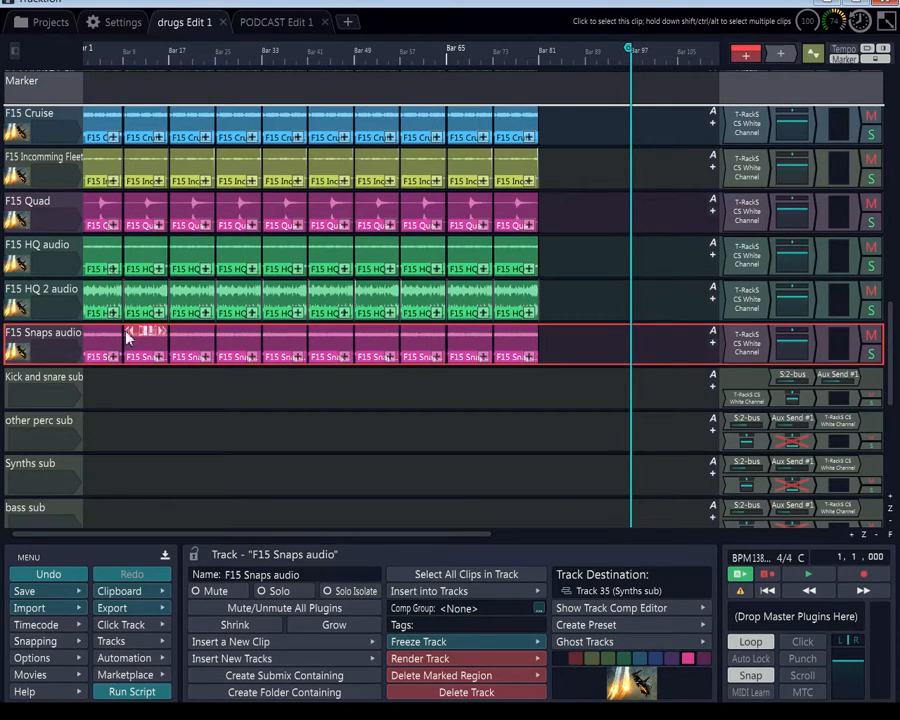
click(60, 378)
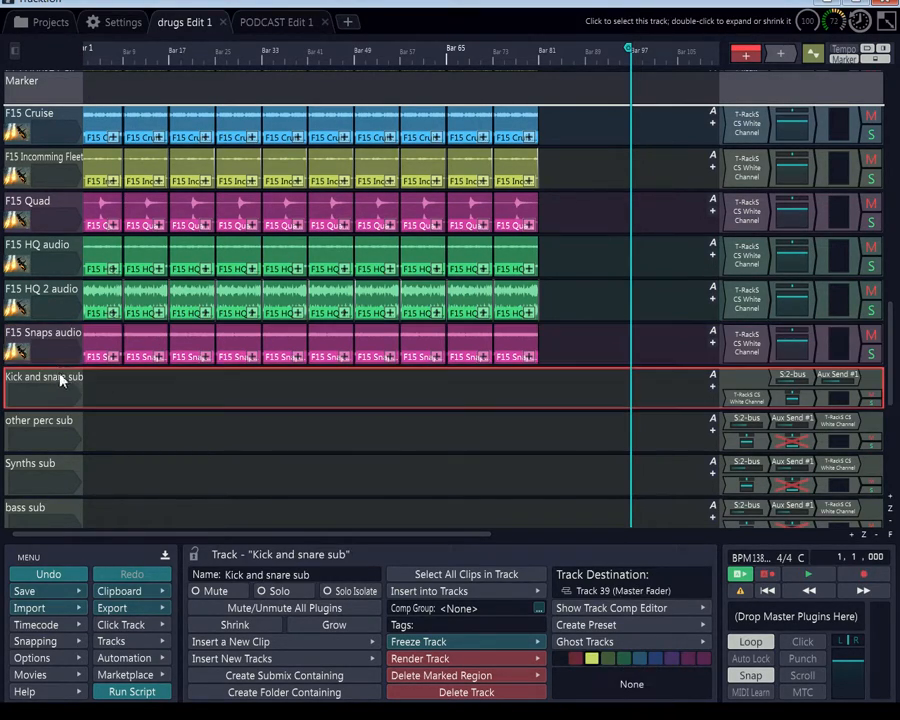
click(66, 424)
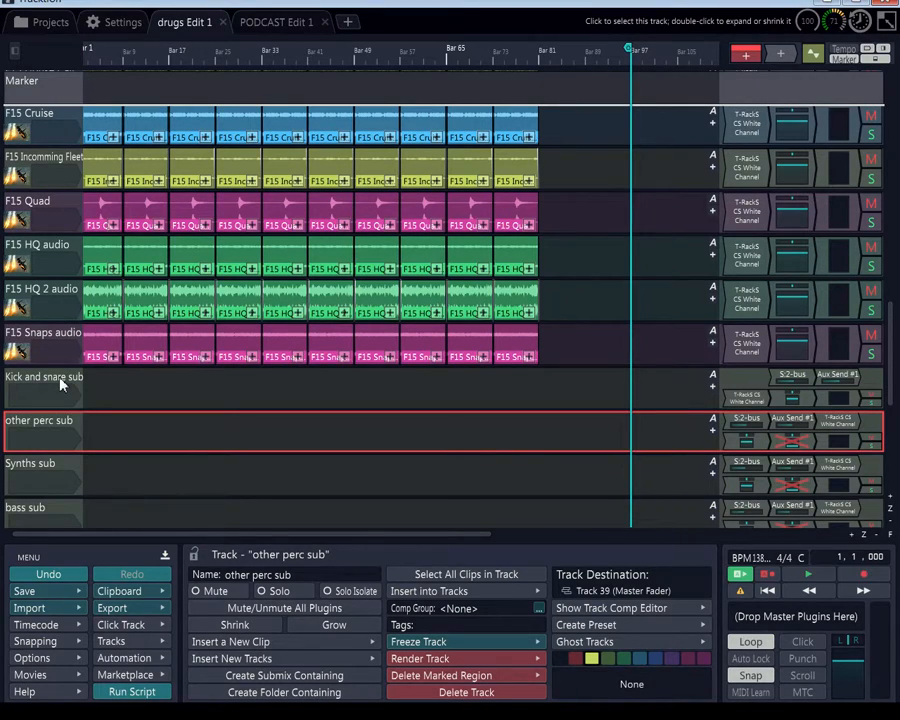
- Inspect the Kick and snare sub's 2-bus and Aux Send #1 plugins and the F15 Snaps audio level meter
click(791, 379)
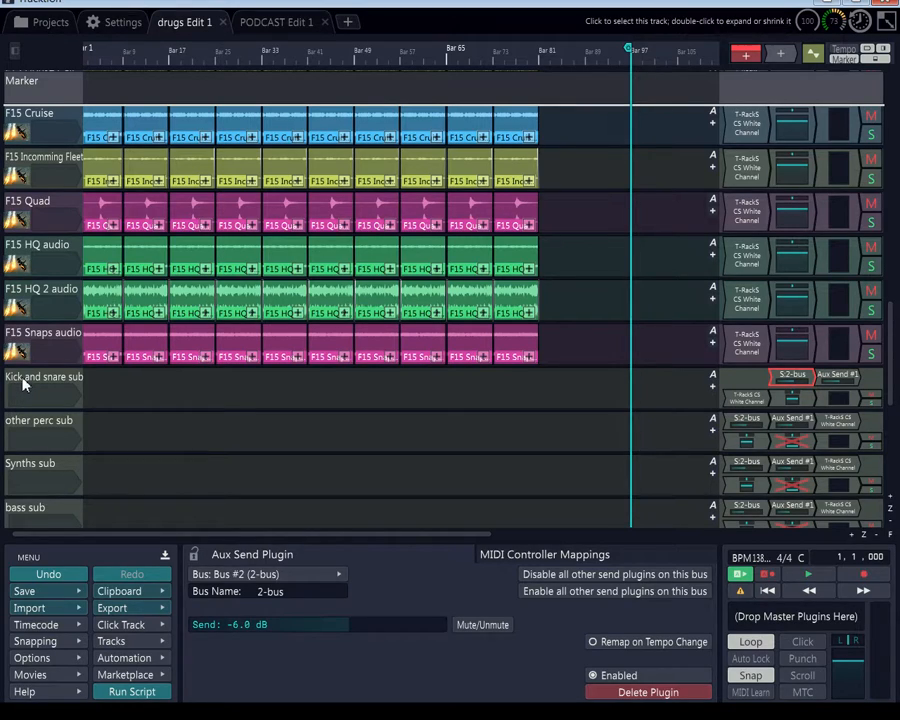
click(864, 344)
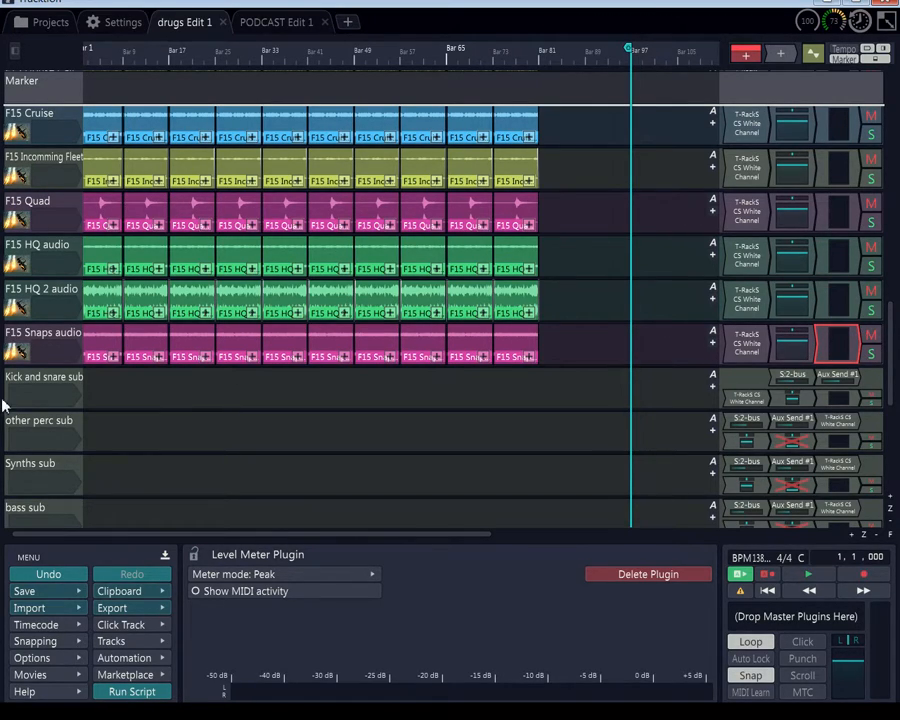
scroll(8, 392, down, 3)
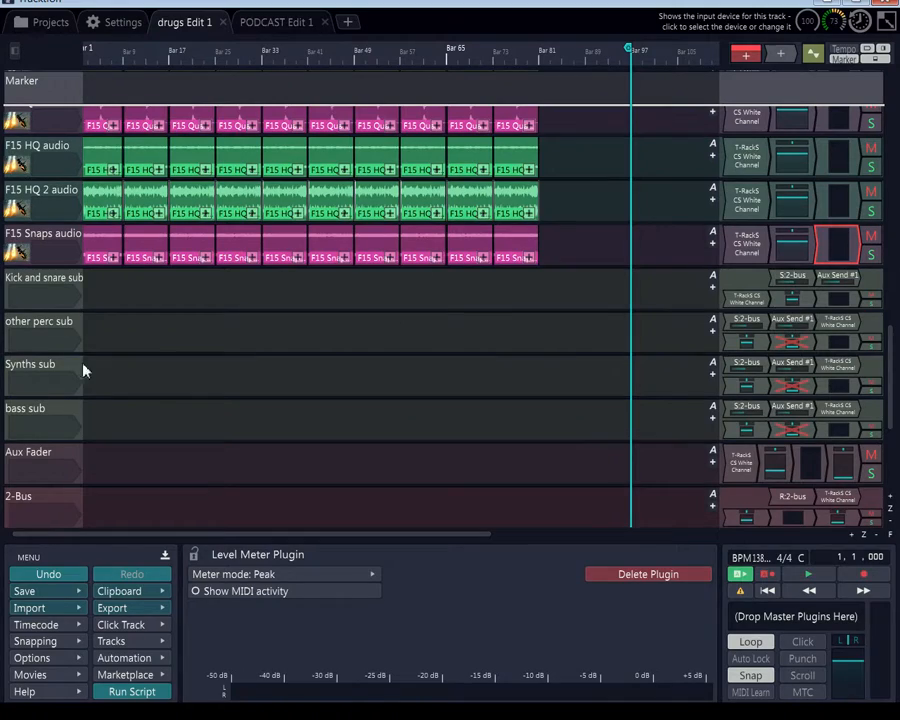
click(832, 280)
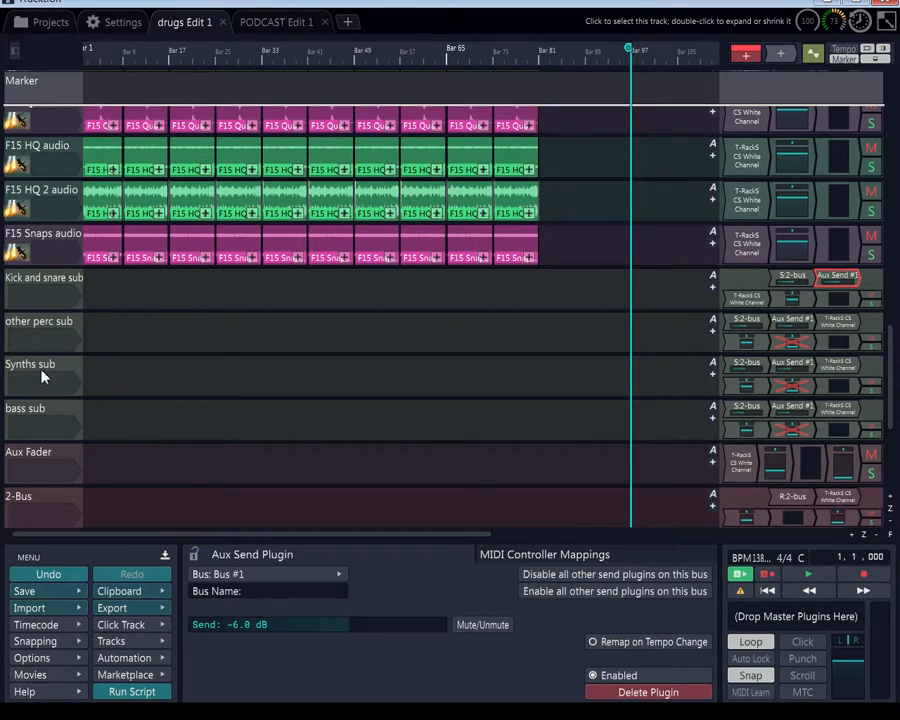
- Inspect the Master Fader track's destination and its Sonalksis FreeG Stereo plugin
scroll(40, 372, down, 4)
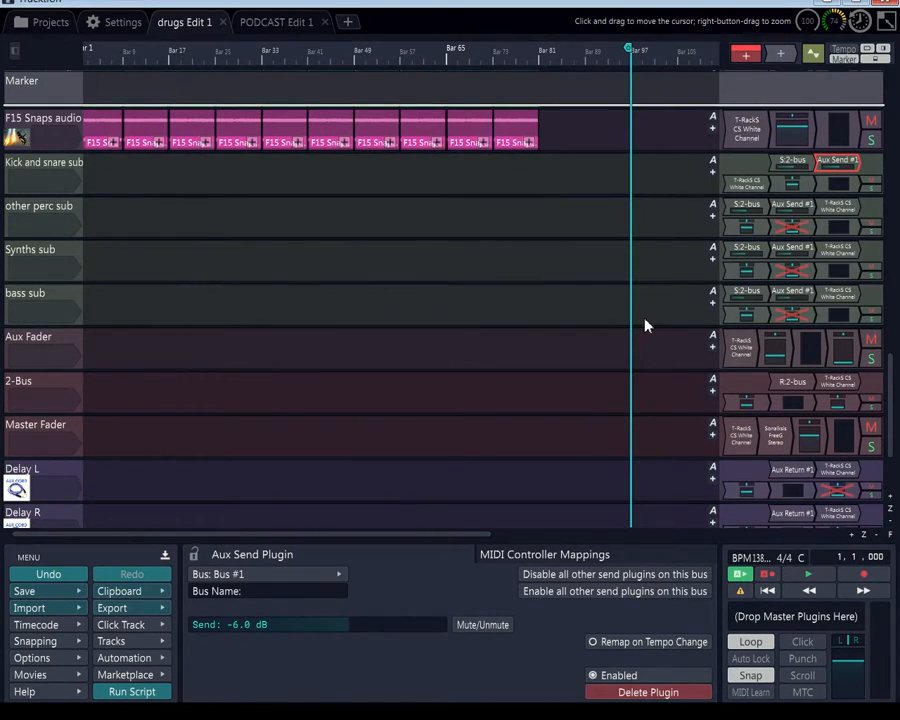
click(27, 434)
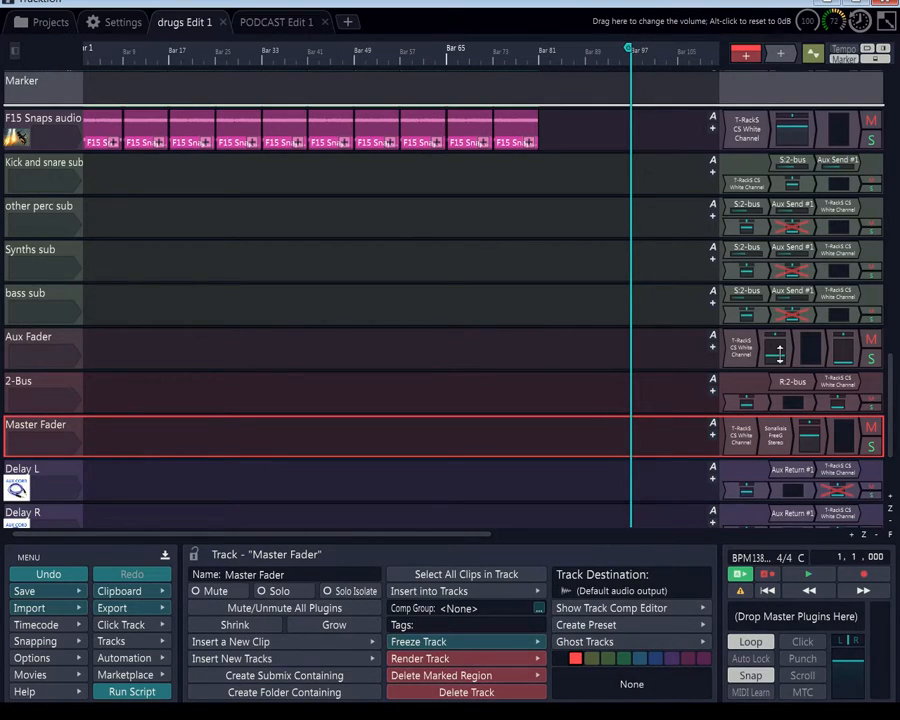
click(782, 441)
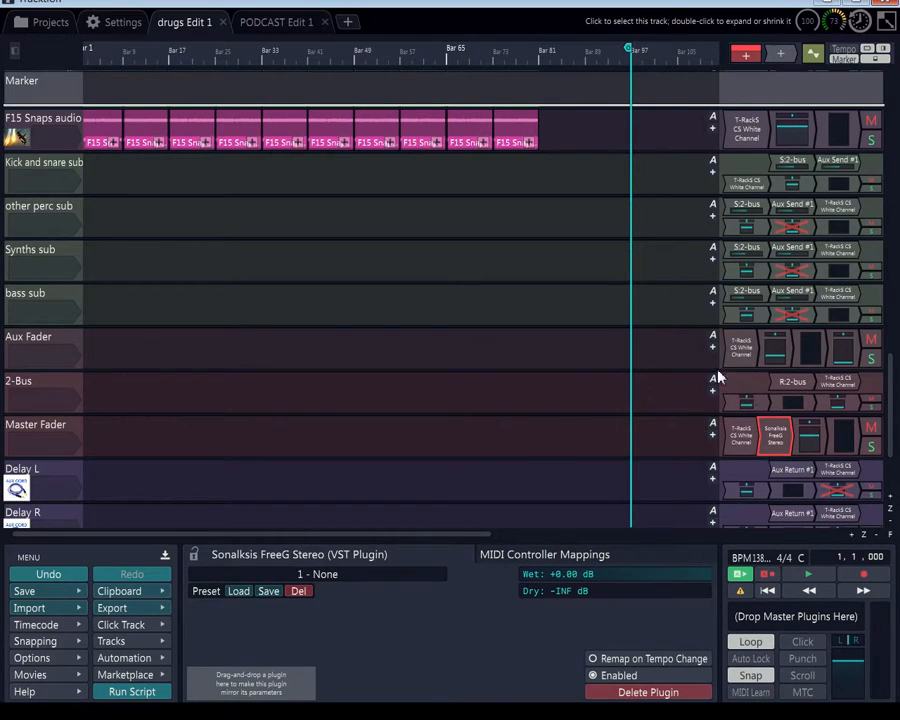
- Go through the four submix tracks again, from Kick and snare sub to bass sub, rechecking each destination
click(36, 170)
click(28, 222)
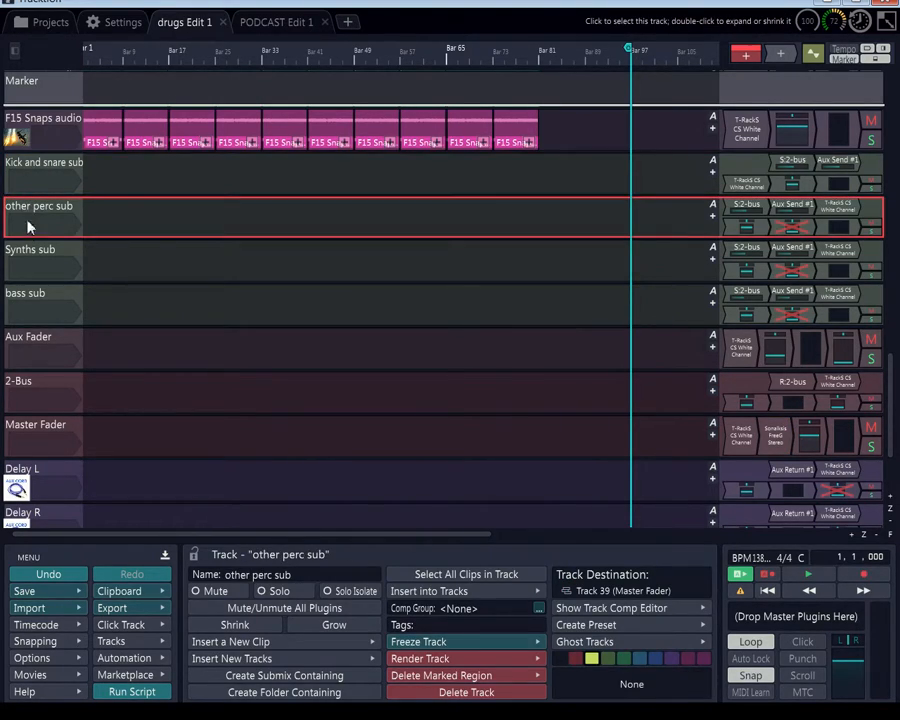
click(26, 256)
click(28, 318)
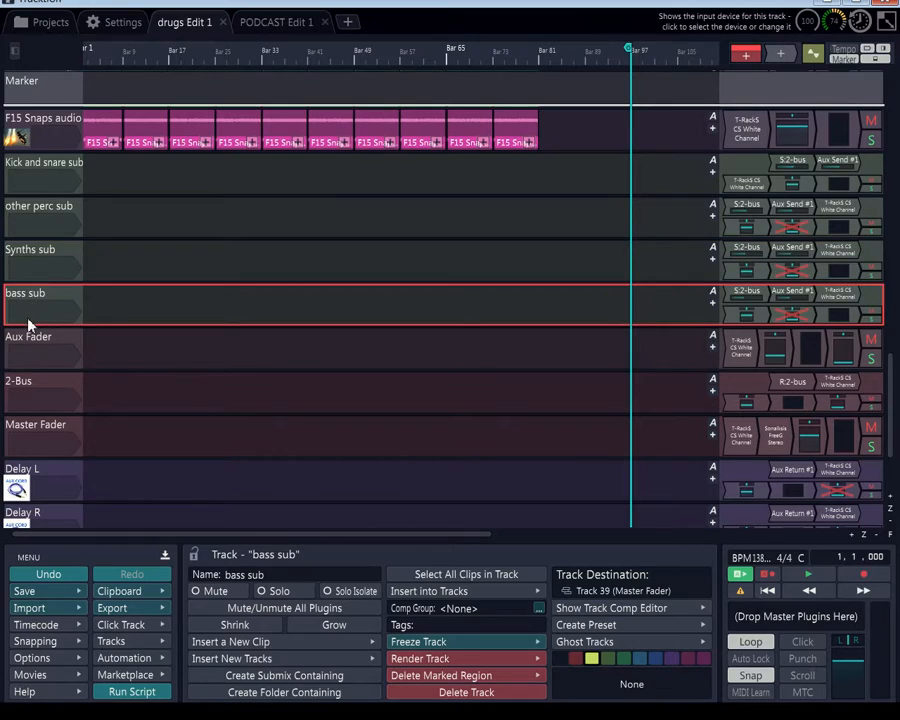
click(30, 167)
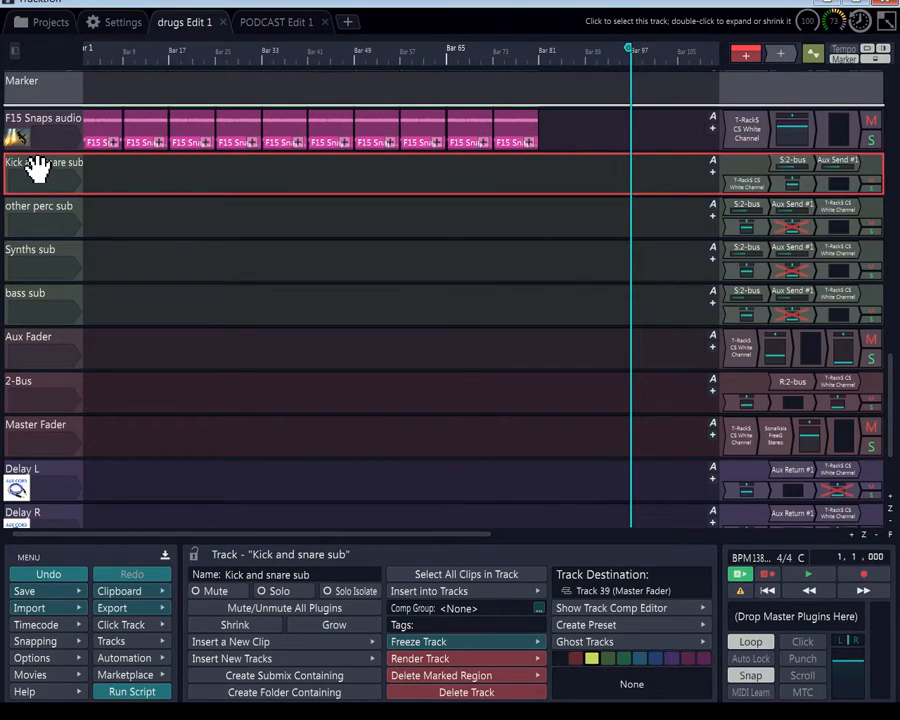
click(52, 214)
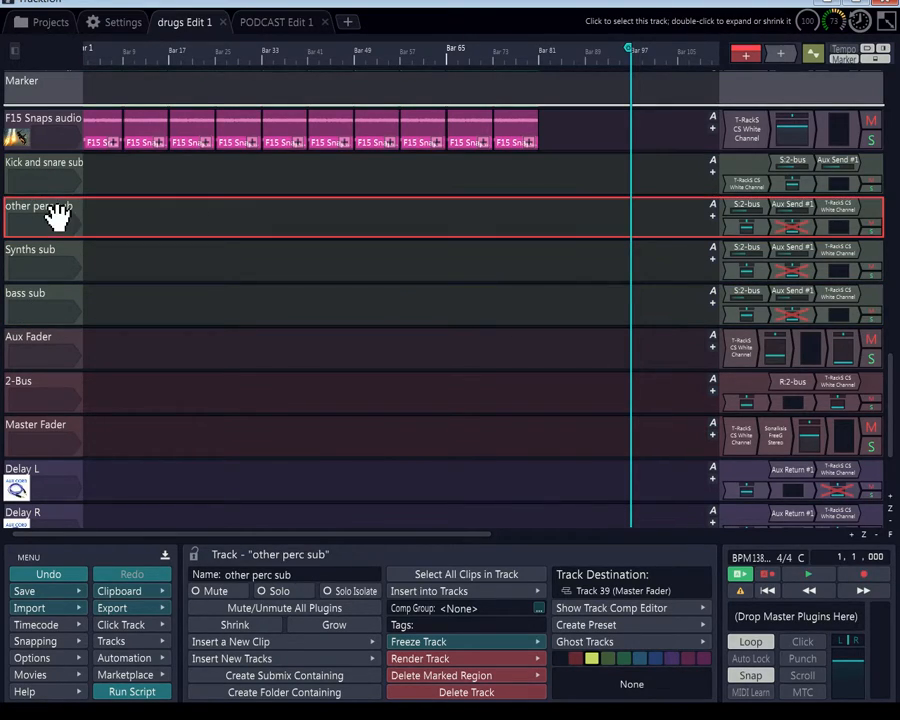
click(38, 258)
click(18, 174)
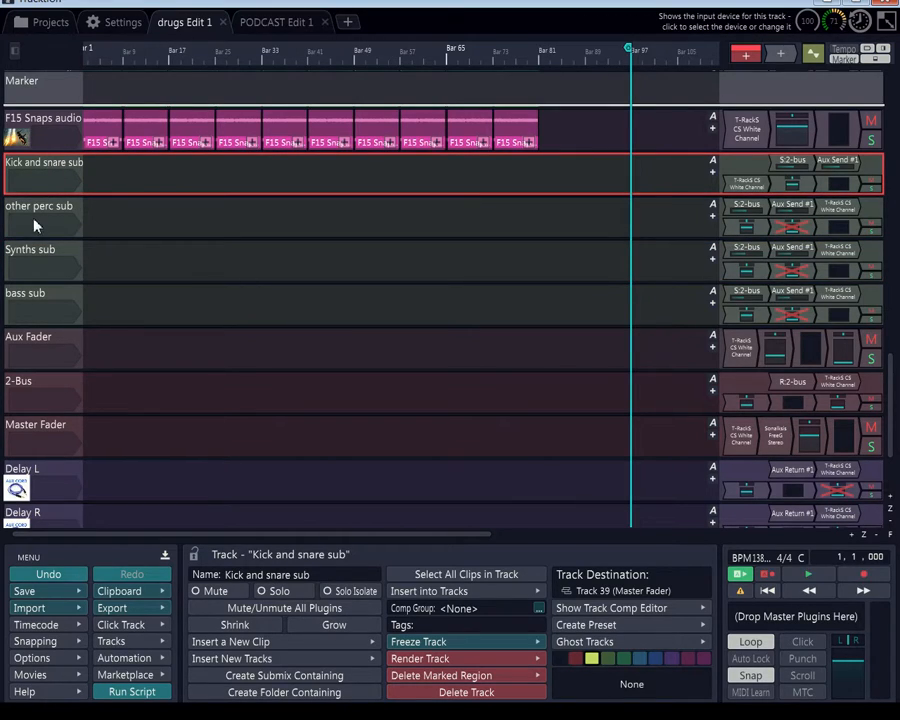
click(38, 212)
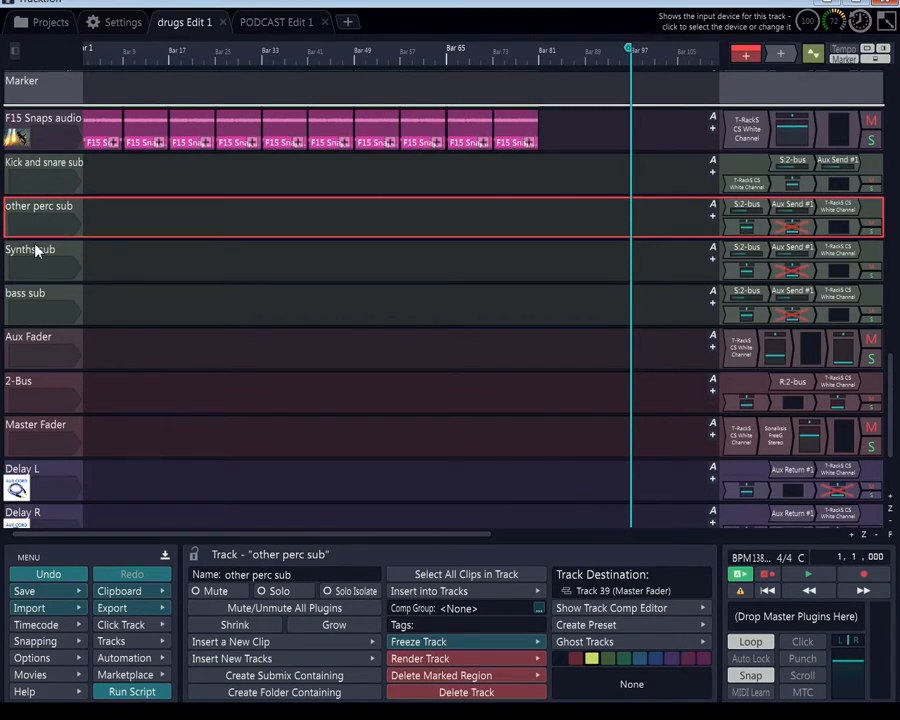
click(40, 251)
click(29, 296)
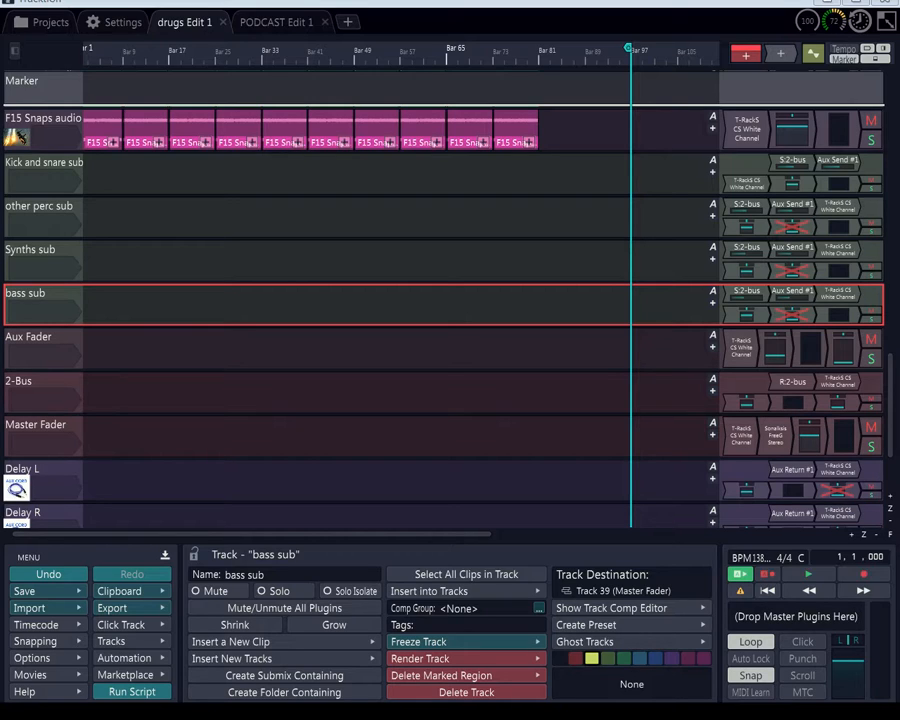
- Switch to Scarlett MixControl and stereo-link the SPDIF 1 and SPDIF 2 channels, then unlink them again
drag(0, 56, 461, 79)
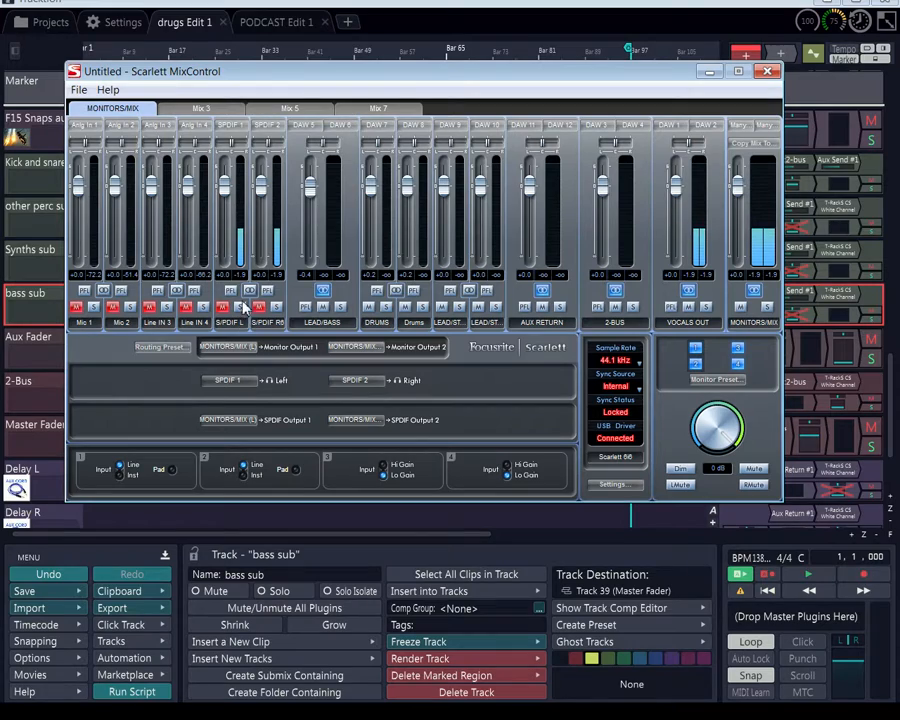
click(249, 290)
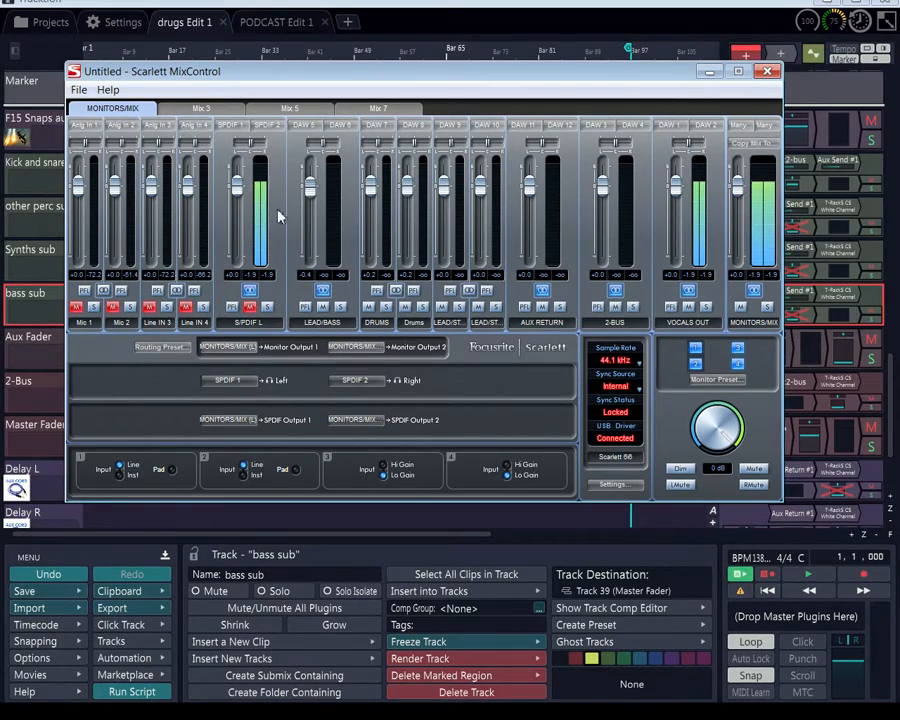
click(249, 290)
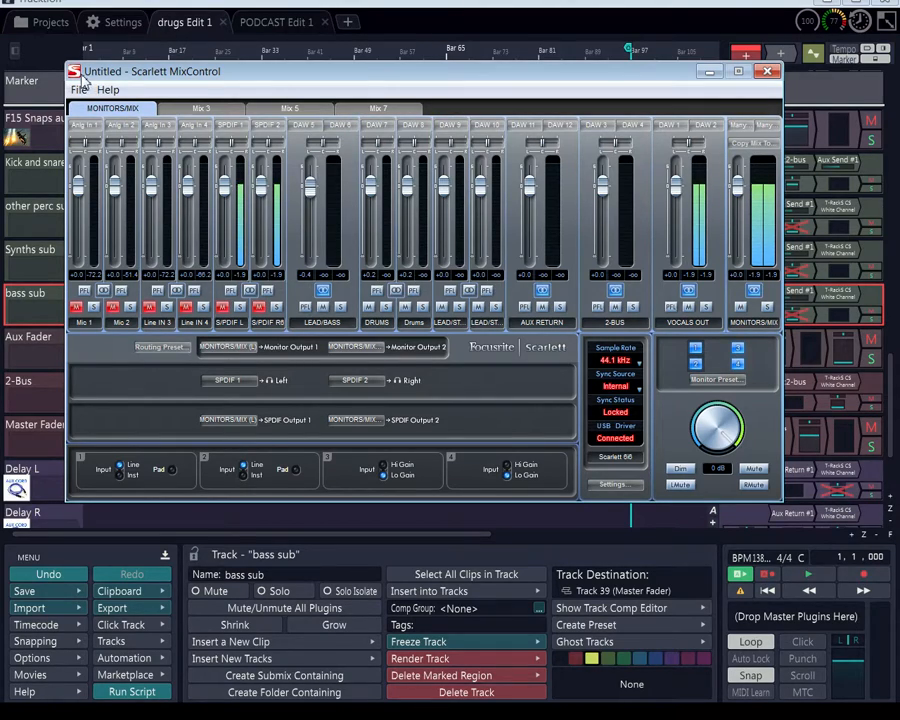
- Close Scarlett MixControl and inspect the Kick and snare sub's track destination and 2-bus send
click(767, 71)
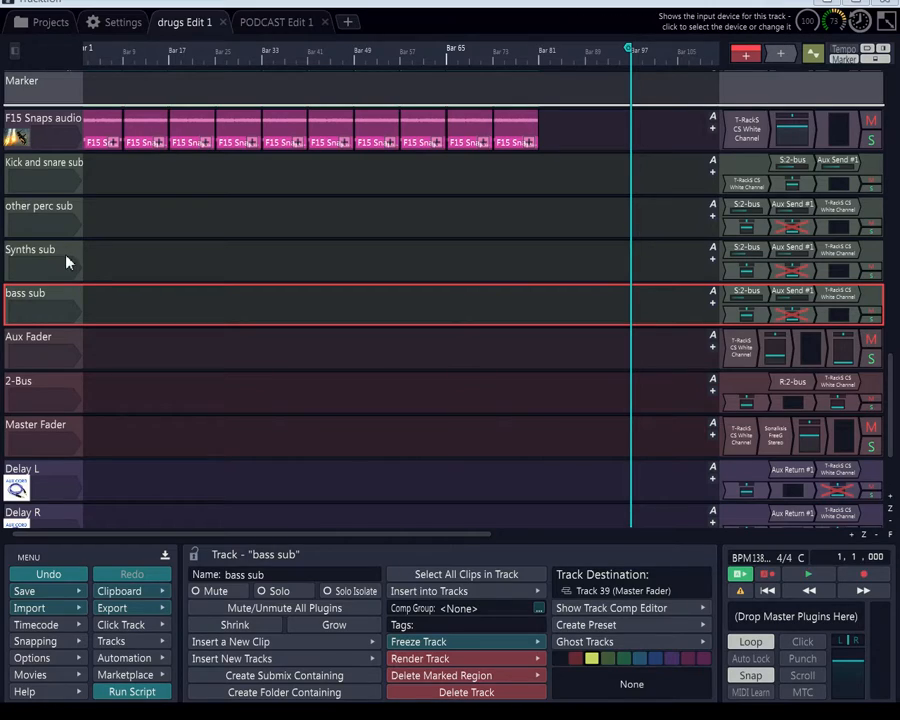
click(62, 171)
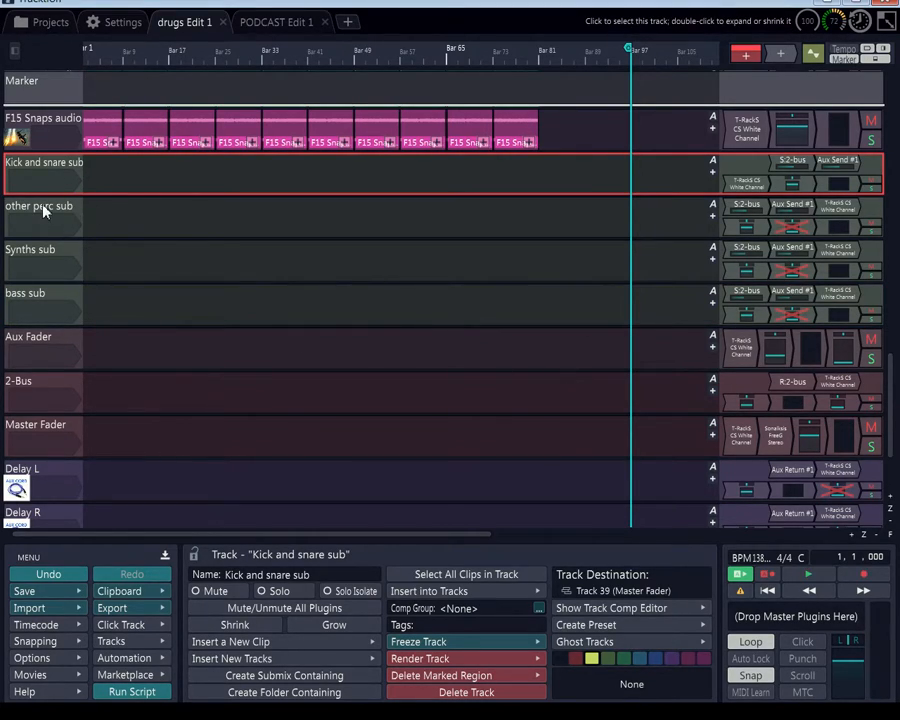
click(800, 165)
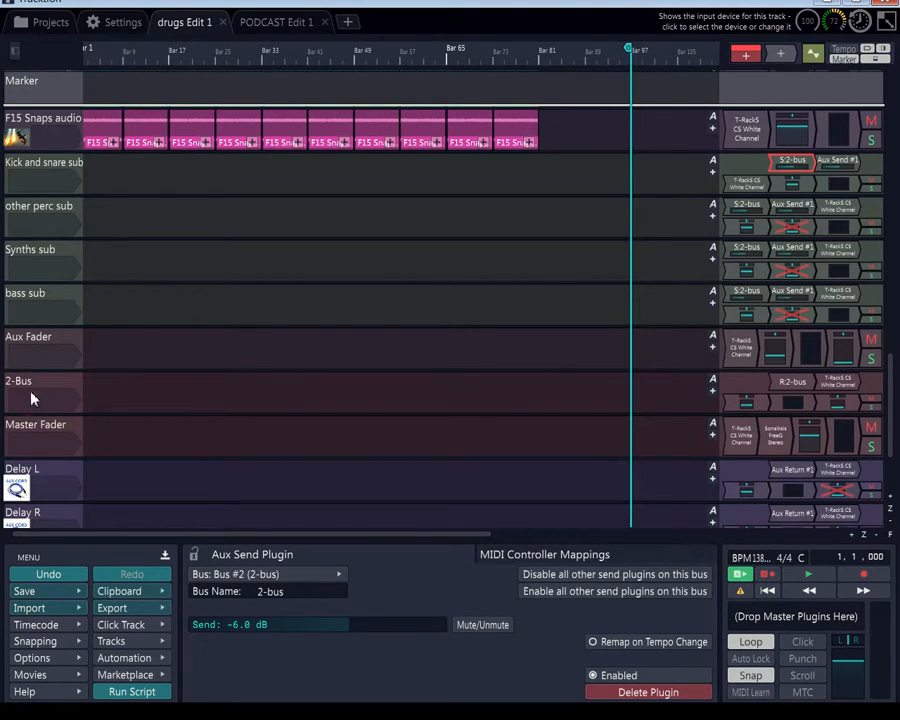
- Inspect the track destinations of the Master Fader, 2-Bus and Aux Fader tracks
click(24, 427)
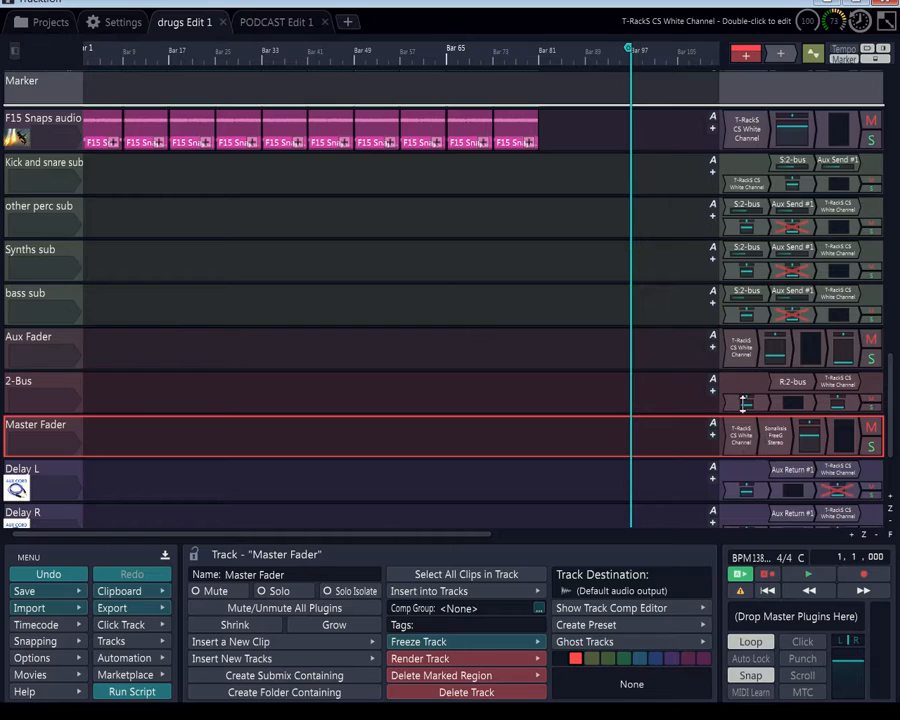
click(20, 390)
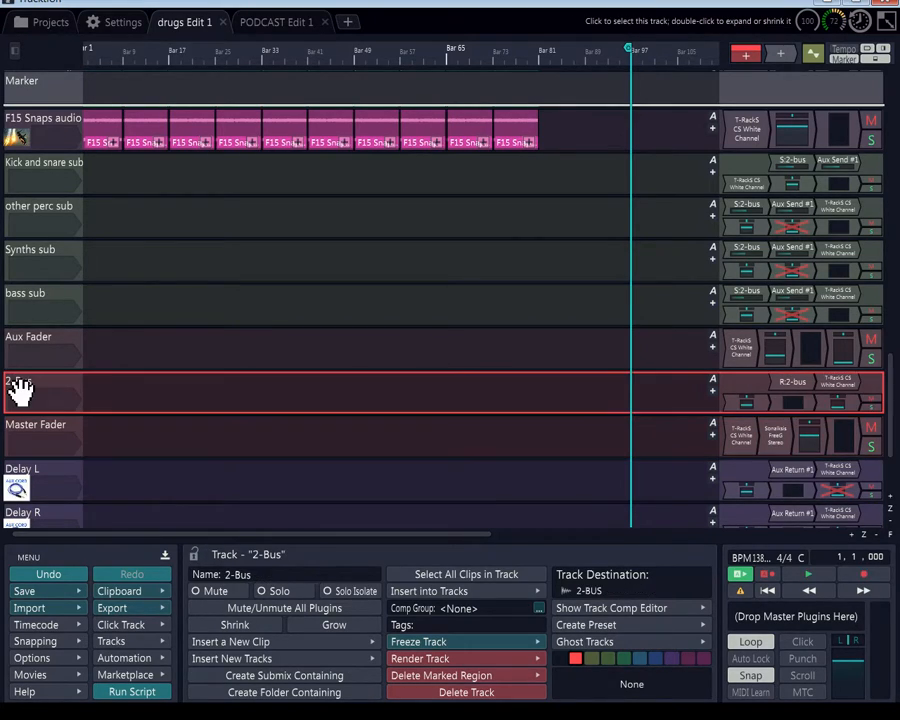
click(35, 345)
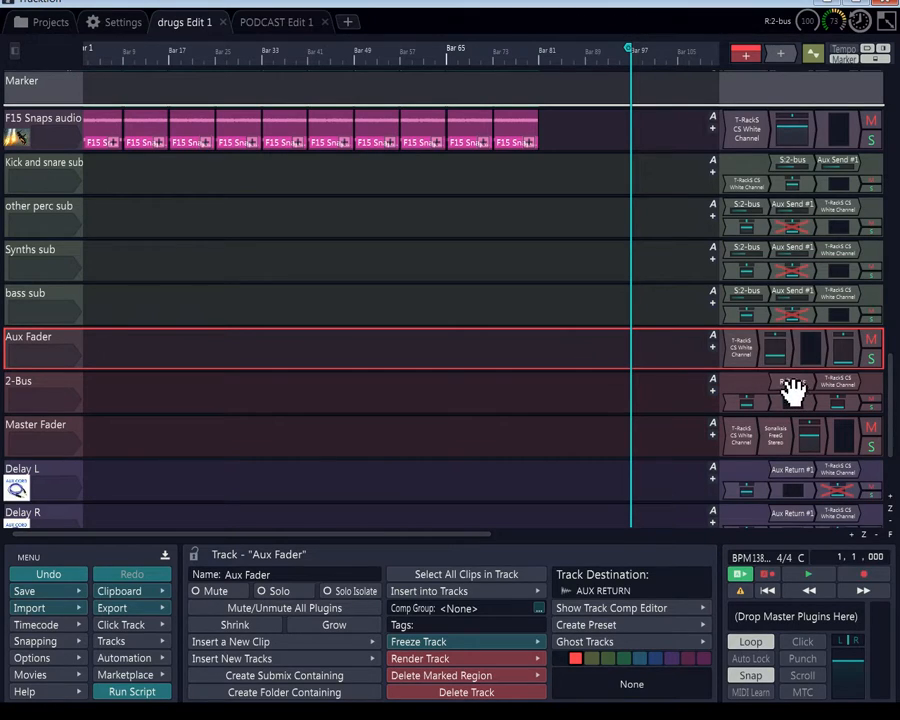
click(17, 388)
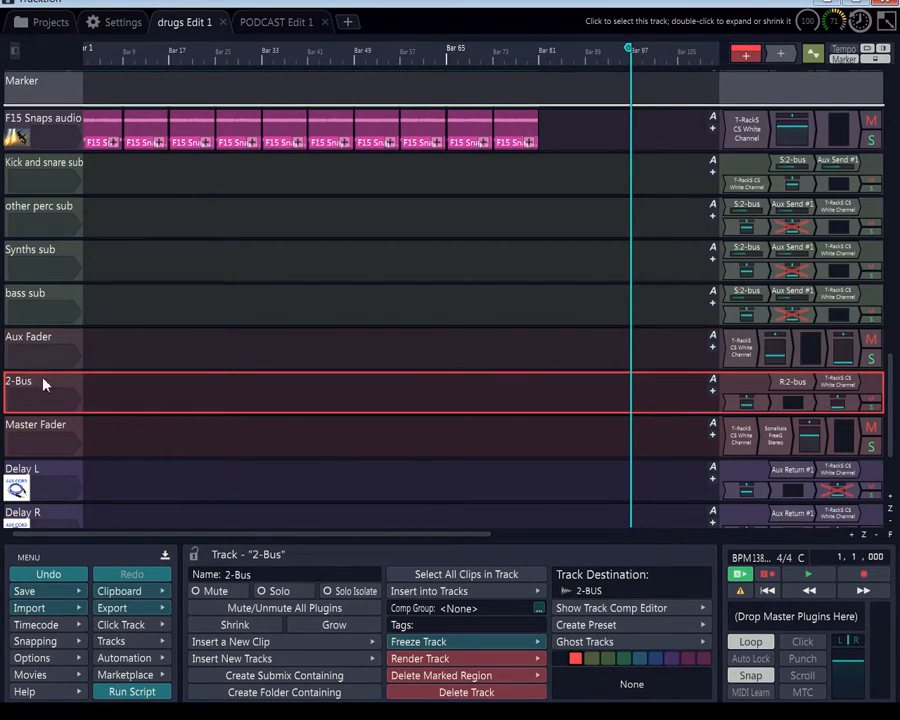
- Play the song, add T-RackS CS Stealth Limiter to the Master Fader's plugin chain and open its window to watch the meters
click(808, 585)
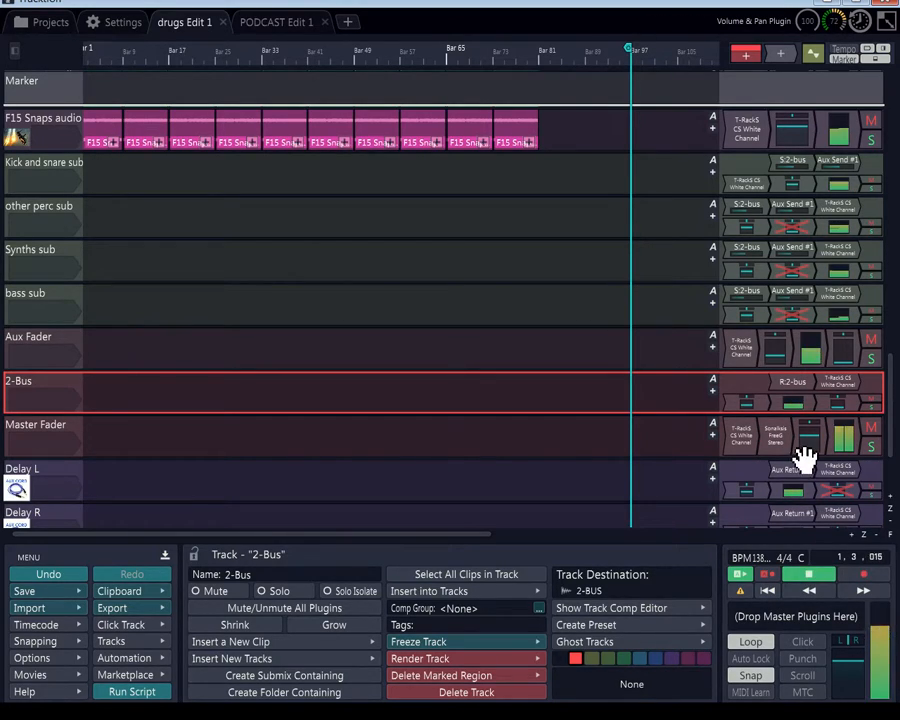
drag(780, 58, 790, 450)
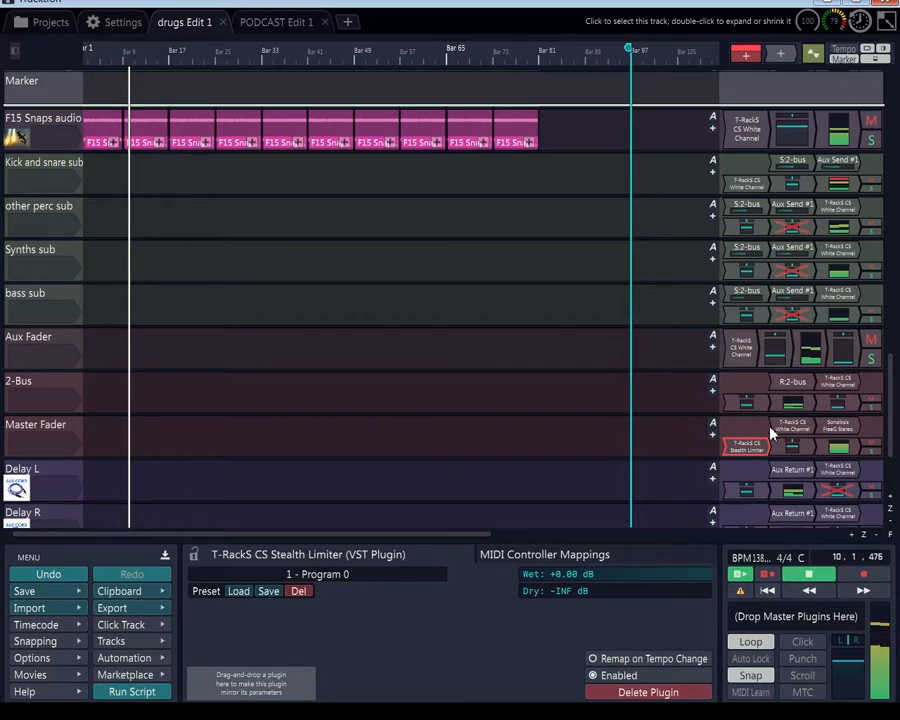
double_click(755, 450)
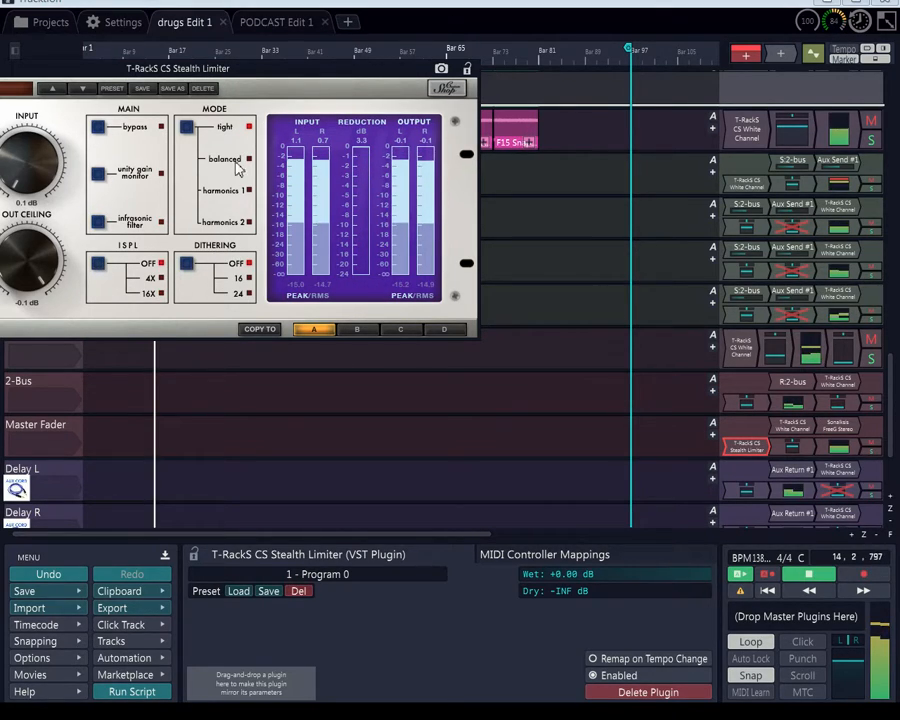
drag(352, 104, 514, 334)
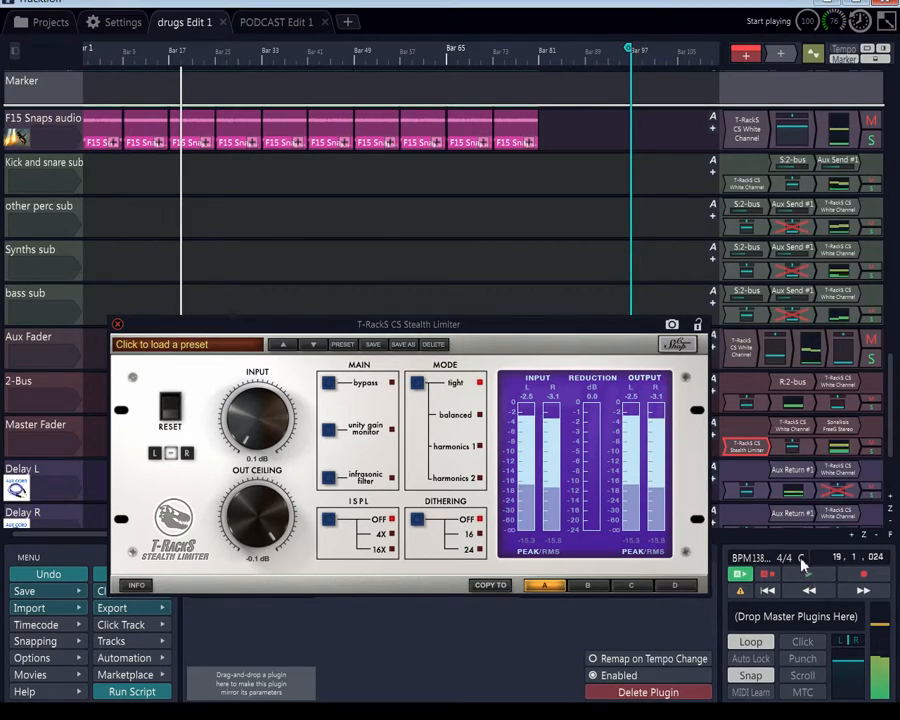
- Disable the 2-Bus track's Volume & Pan plugin that follows its level meter and resume playback
click(24, 386)
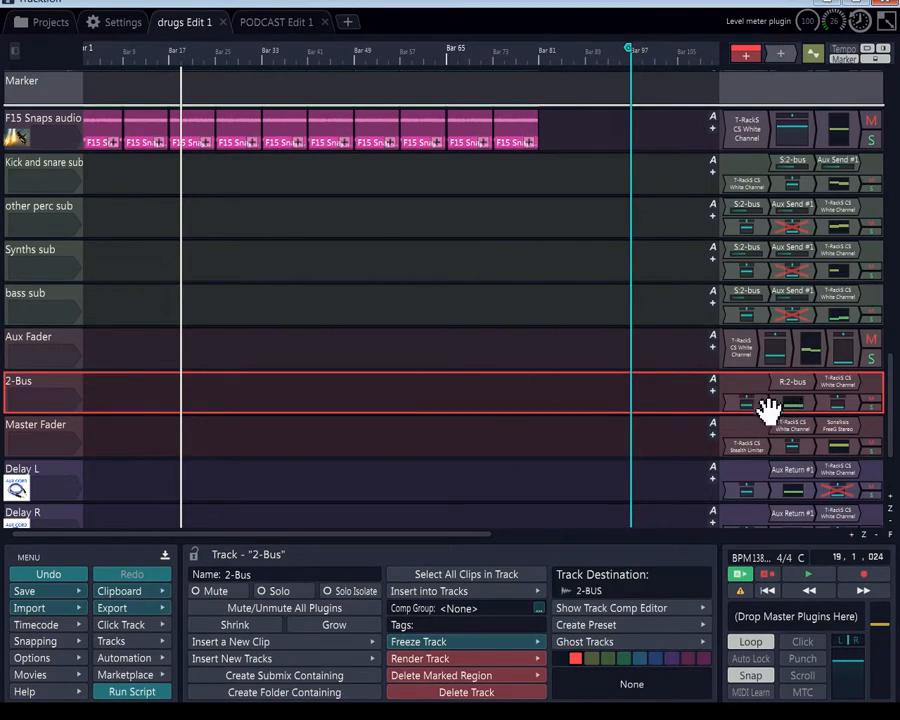
click(832, 405)
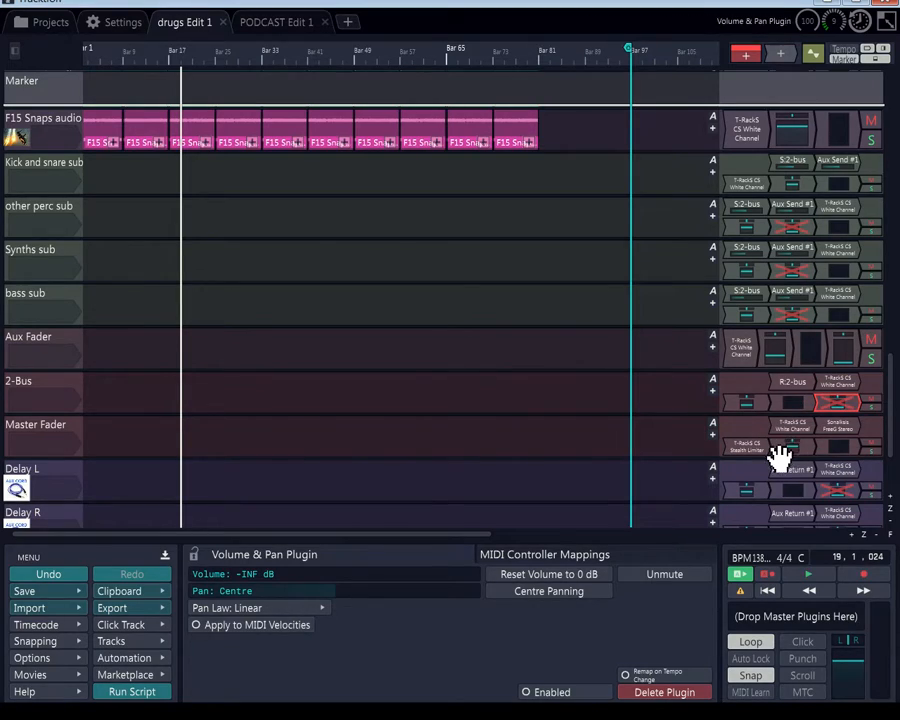
click(808, 576)
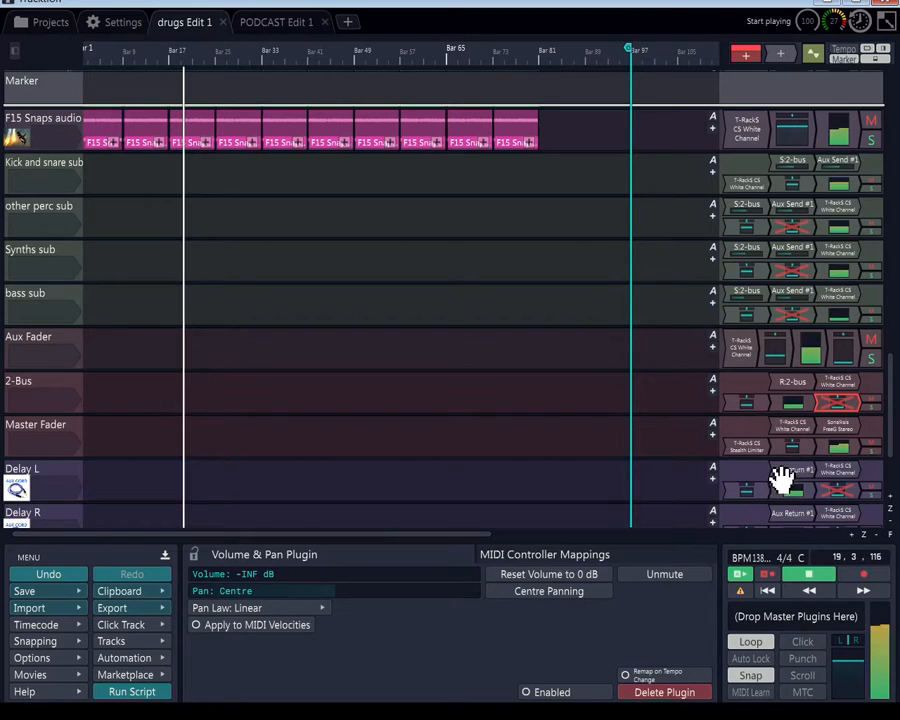
- Try the Aux Fader and 2-Bus volume faders during playback, setting the 2-Bus volume before its level meter to -15.22 dB
click(777, 354)
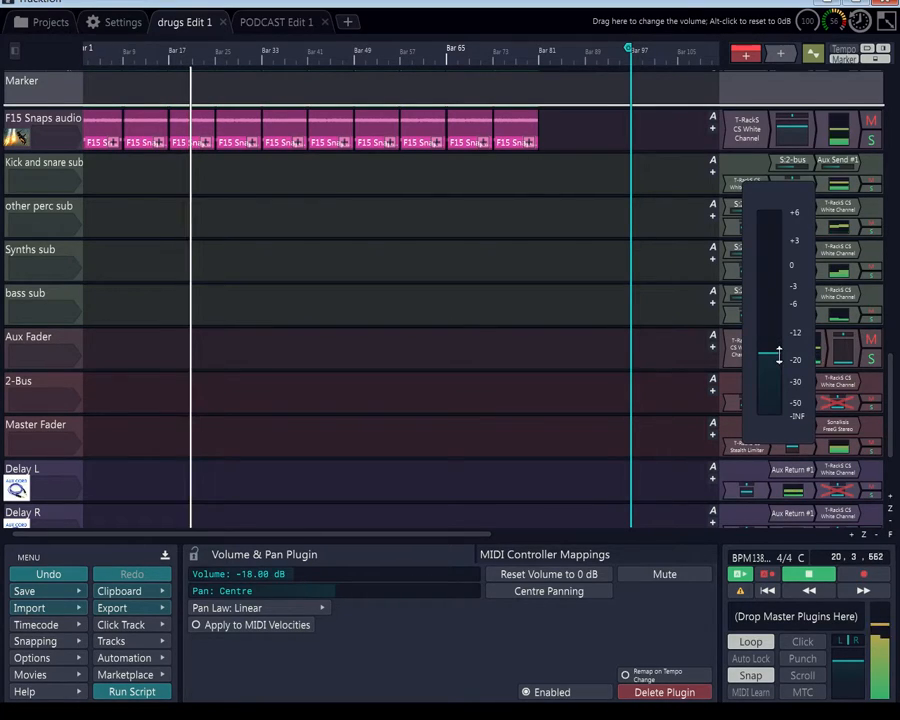
drag(777, 352, 758, 405)
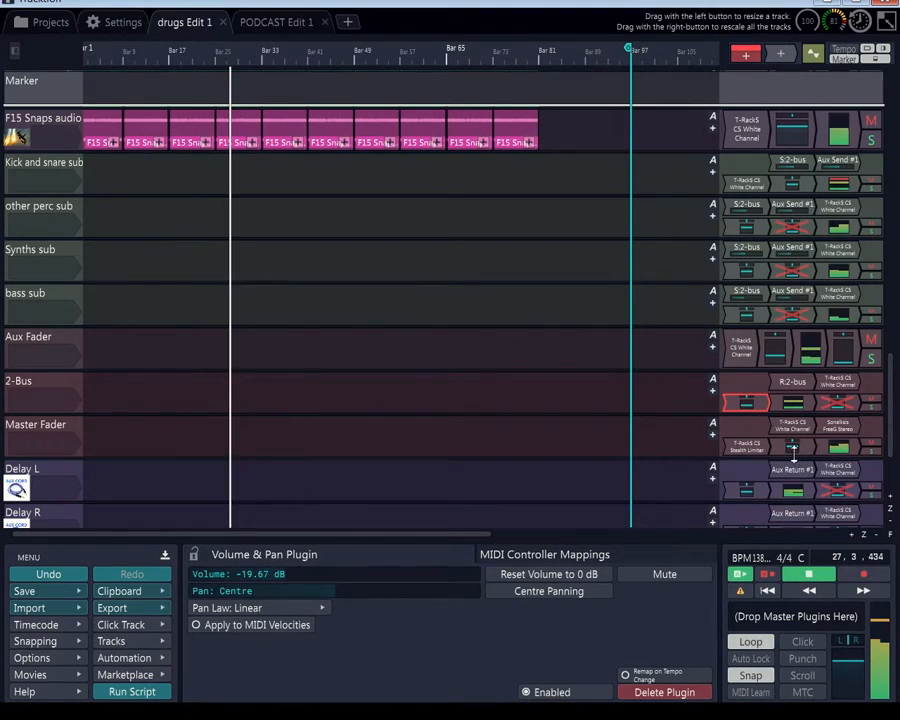
click(756, 449)
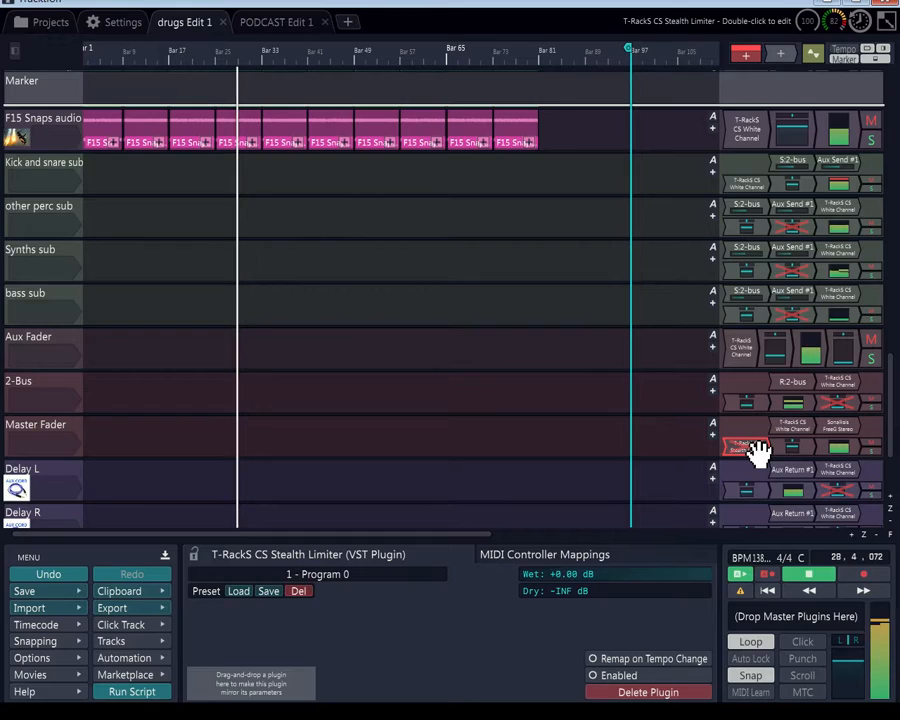
drag(745, 402, 751, 374)
- Toggle the Master Fader's Stealth Limiter for comparison, stop playback and leave the limiter disabled
click(760, 452)
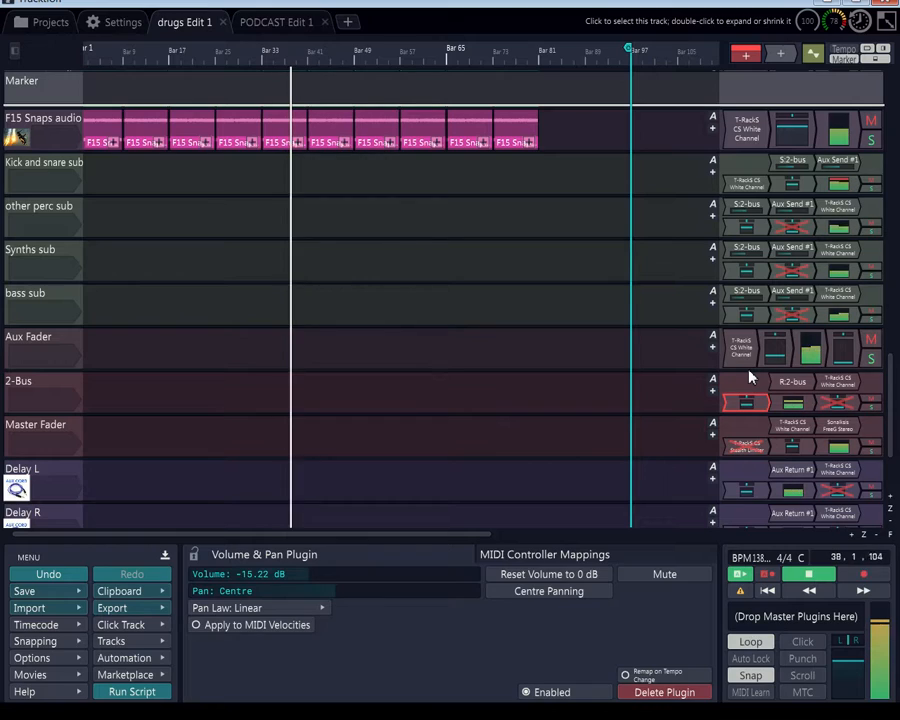
click(752, 446)
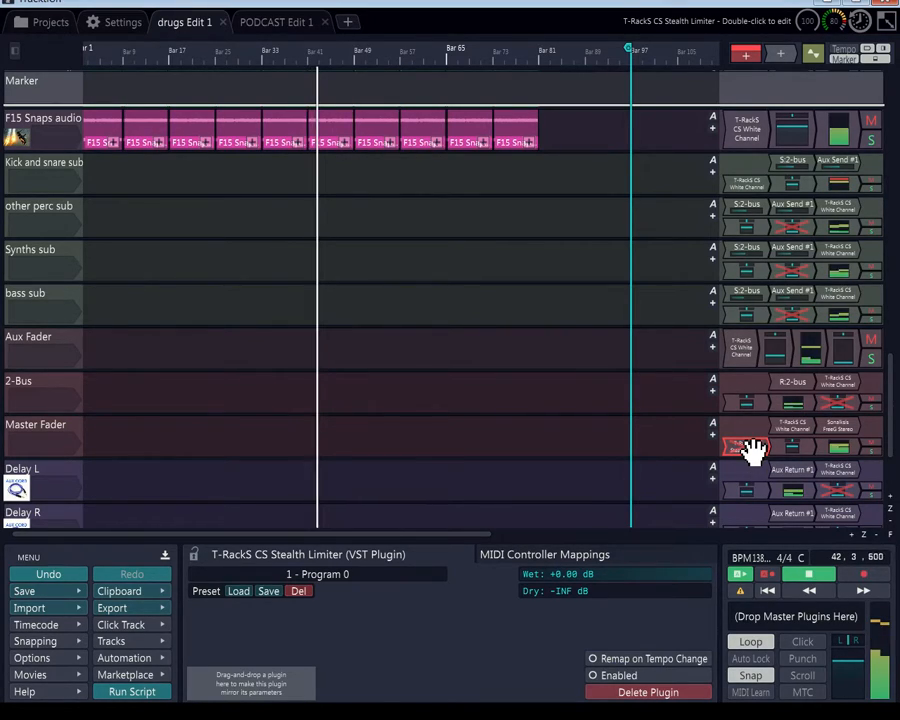
key(space)
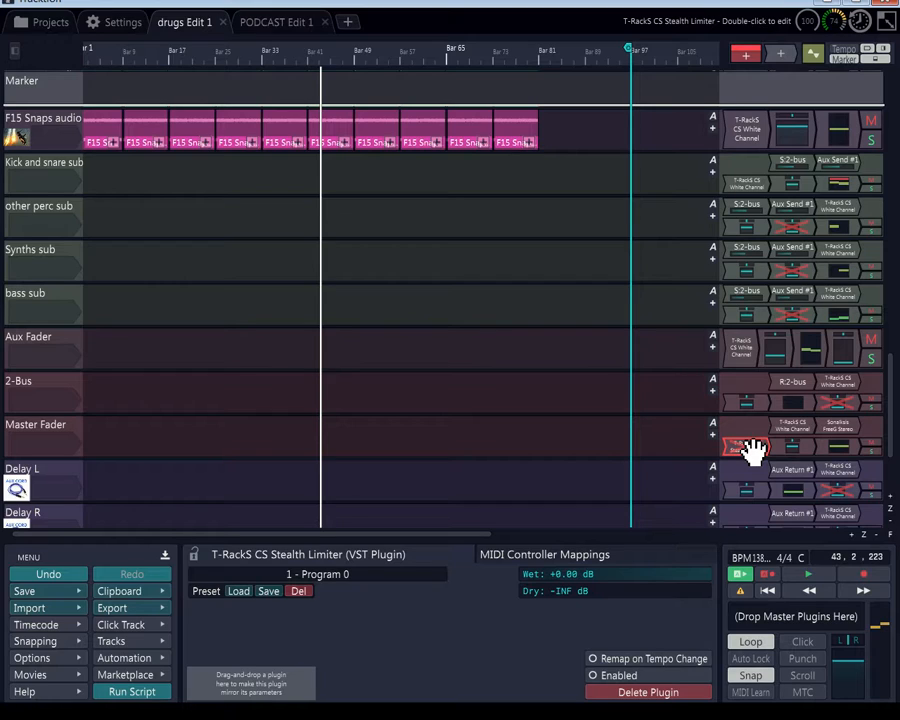
click(752, 445)
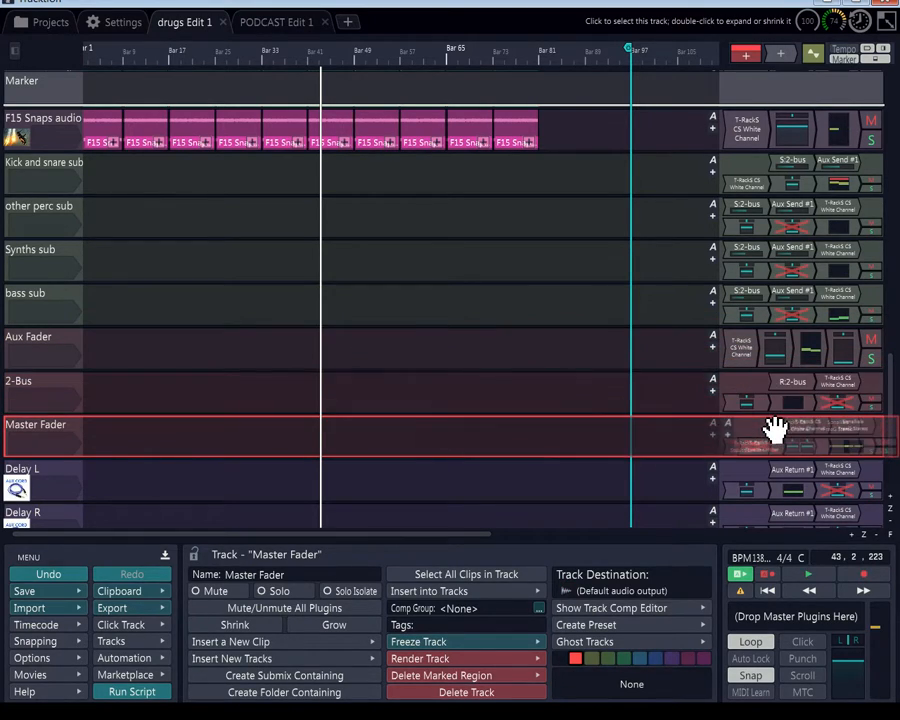
click(756, 448)
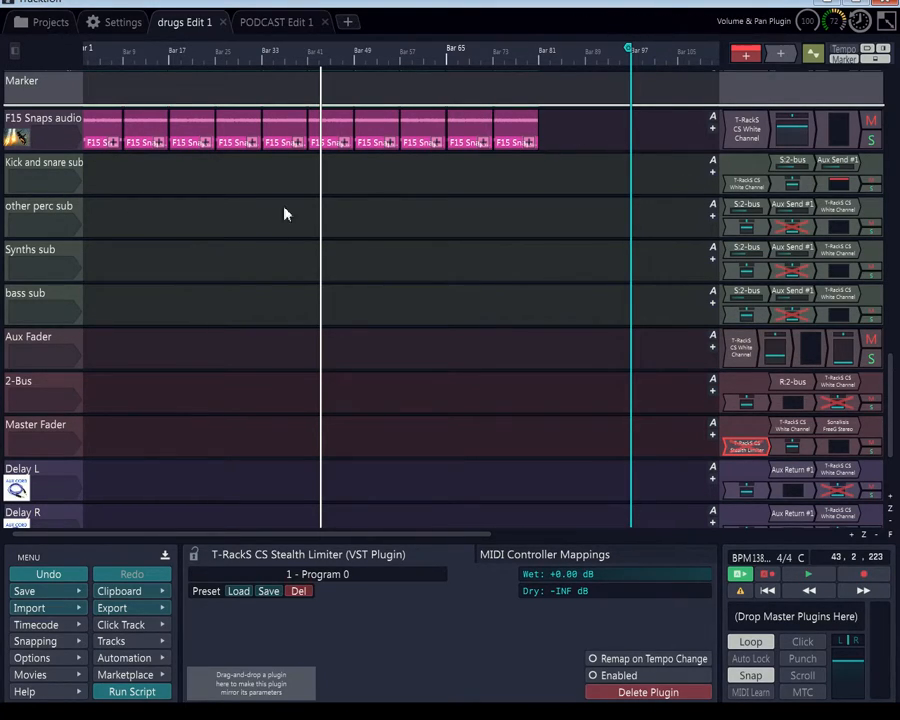
- Recheck the destinations of the Kick and snare, other perc and bass submixes, the 2-Bus and the Aux Fader
click(28, 178)
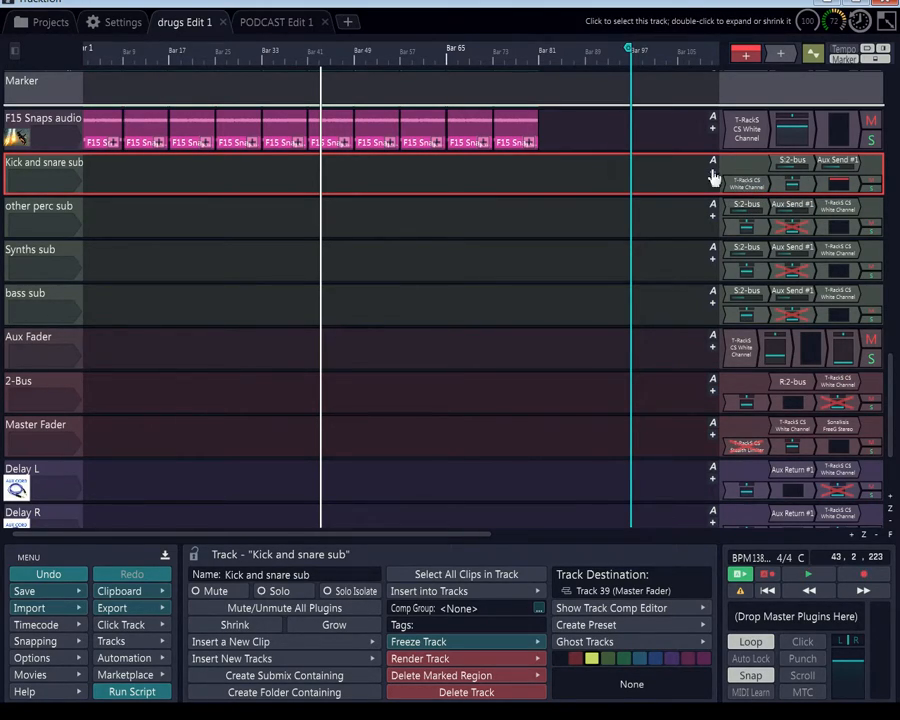
click(26, 210)
click(40, 298)
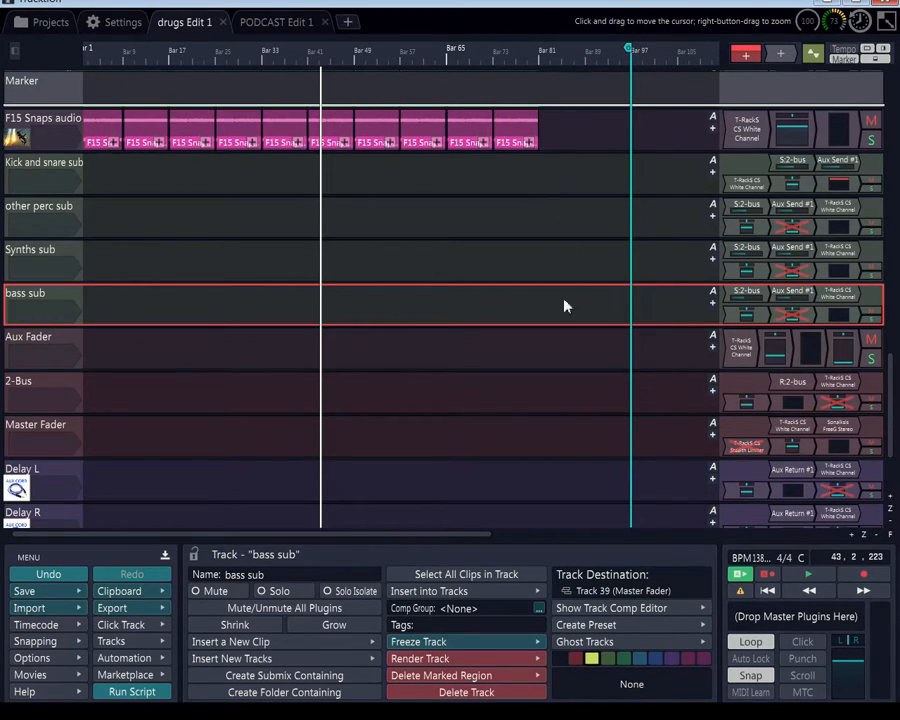
click(20, 386)
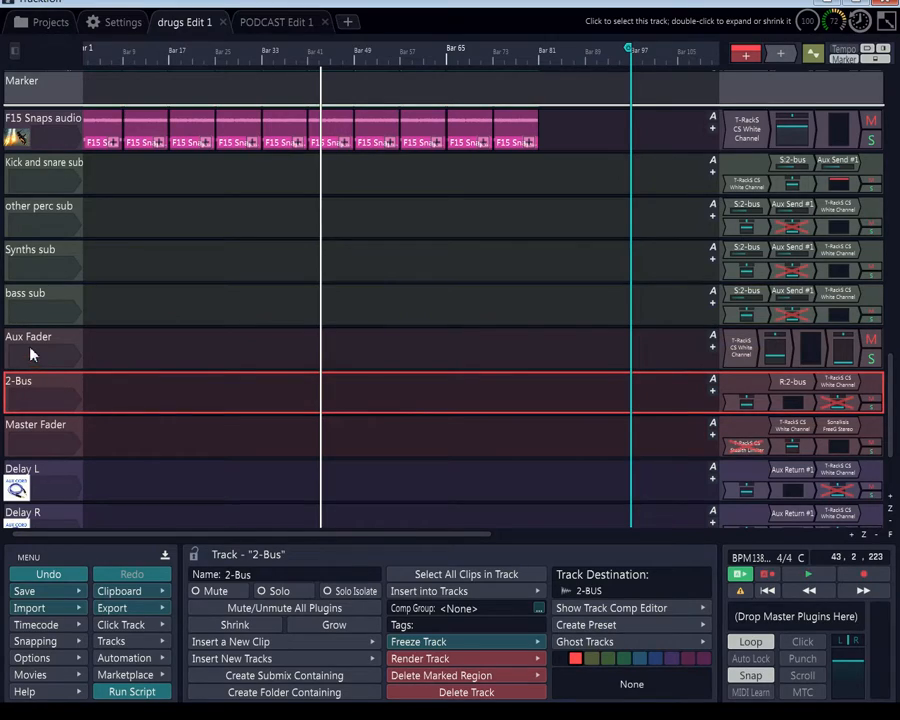
click(30, 344)
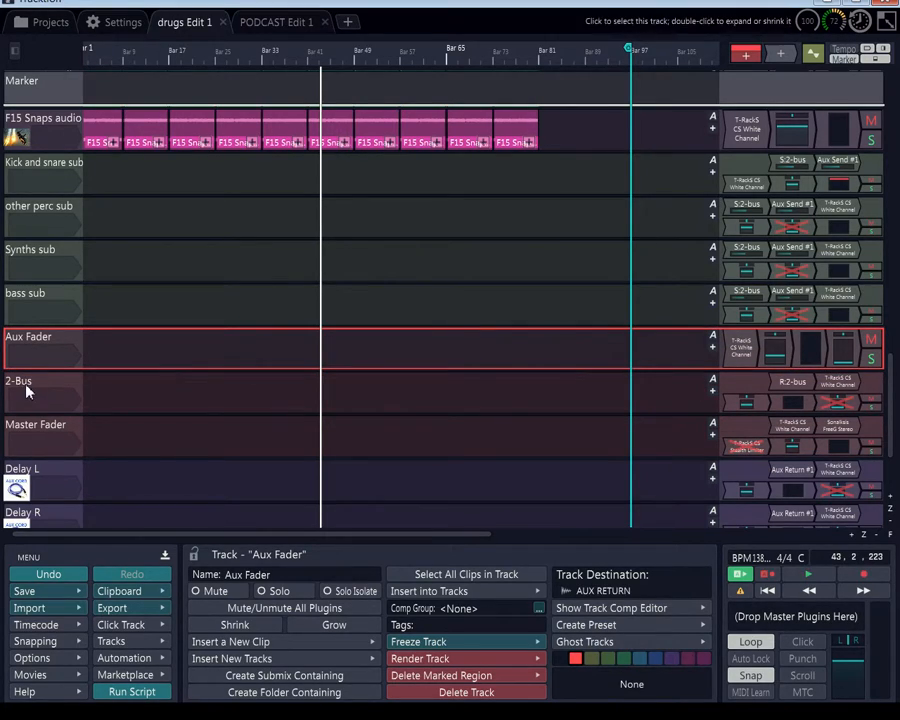
click(32, 391)
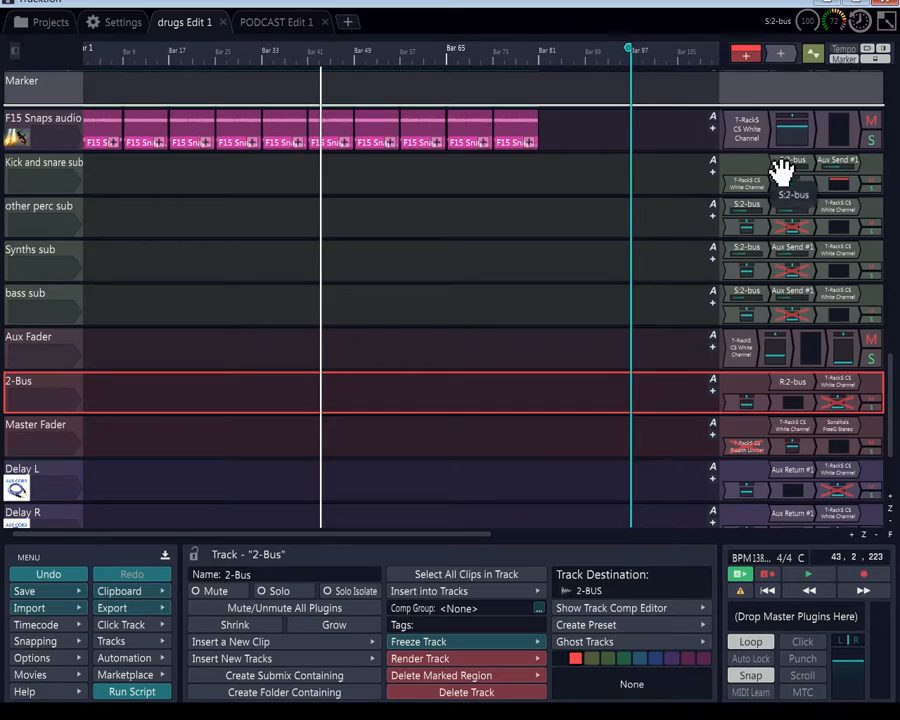
- Go through the Kick and snare, other perc and Synths submix tracks and review their sends
click(62, 174)
click(34, 232)
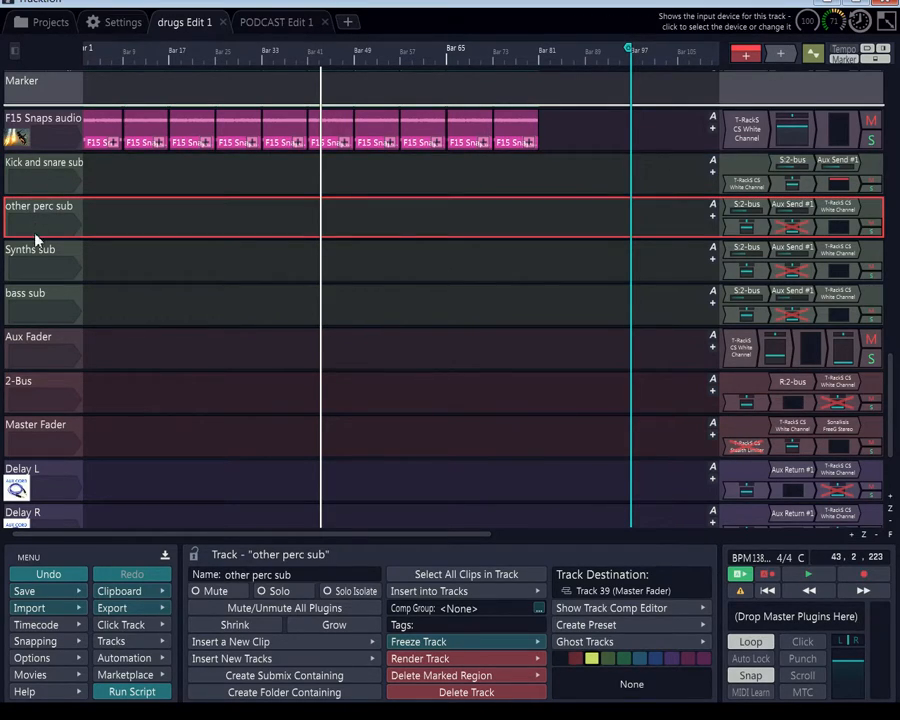
click(36, 275)
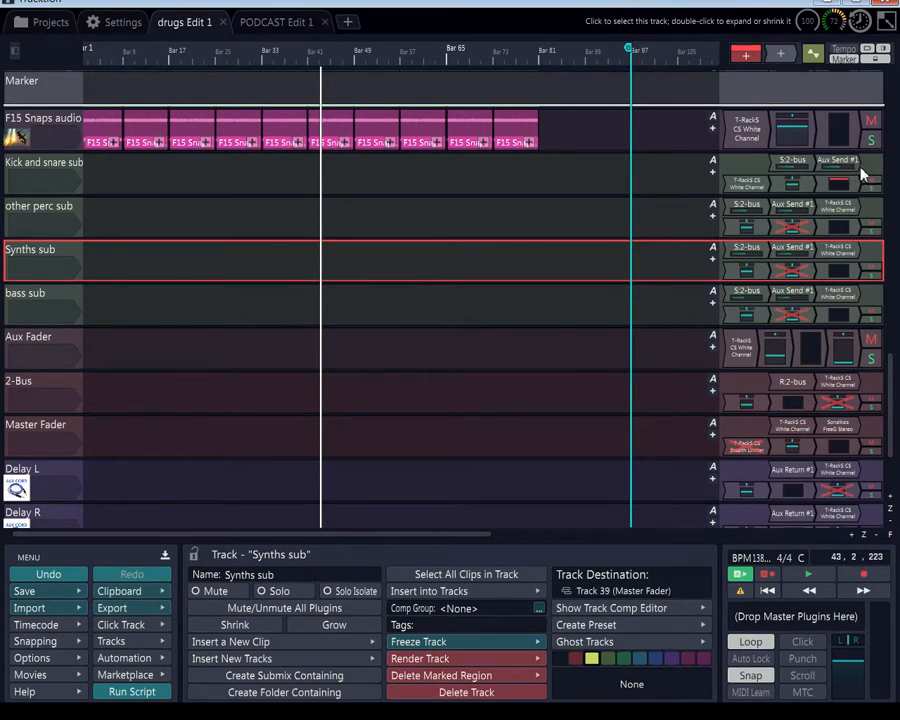
- Compare the Kick and snare sub's 2-bus and Aux Send #1 settings and check the Aux Fader's T-RackS CS White Channel plugin
click(798, 163)
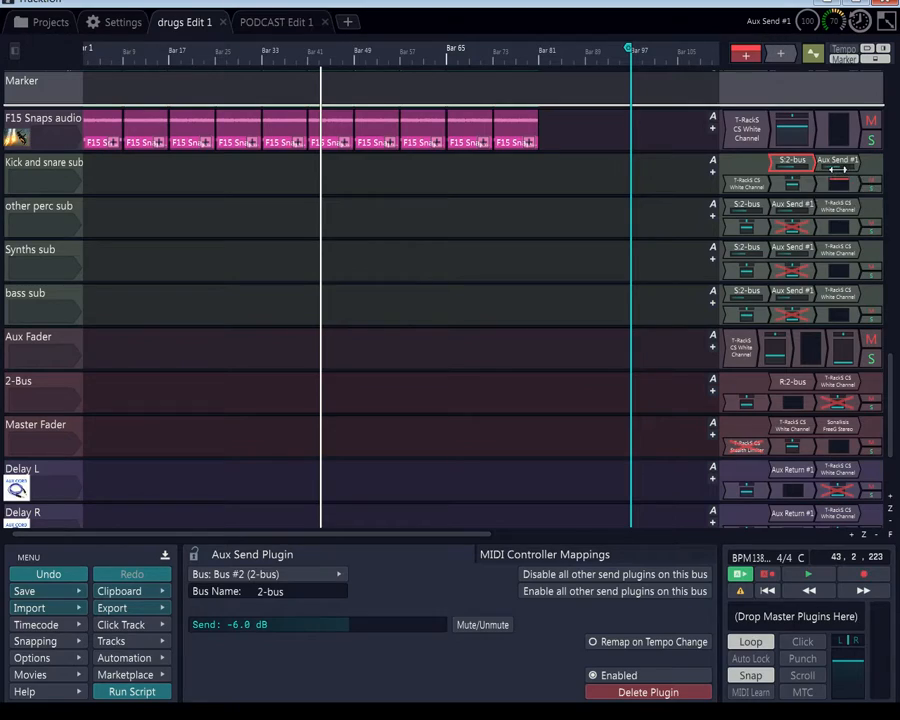
click(843, 166)
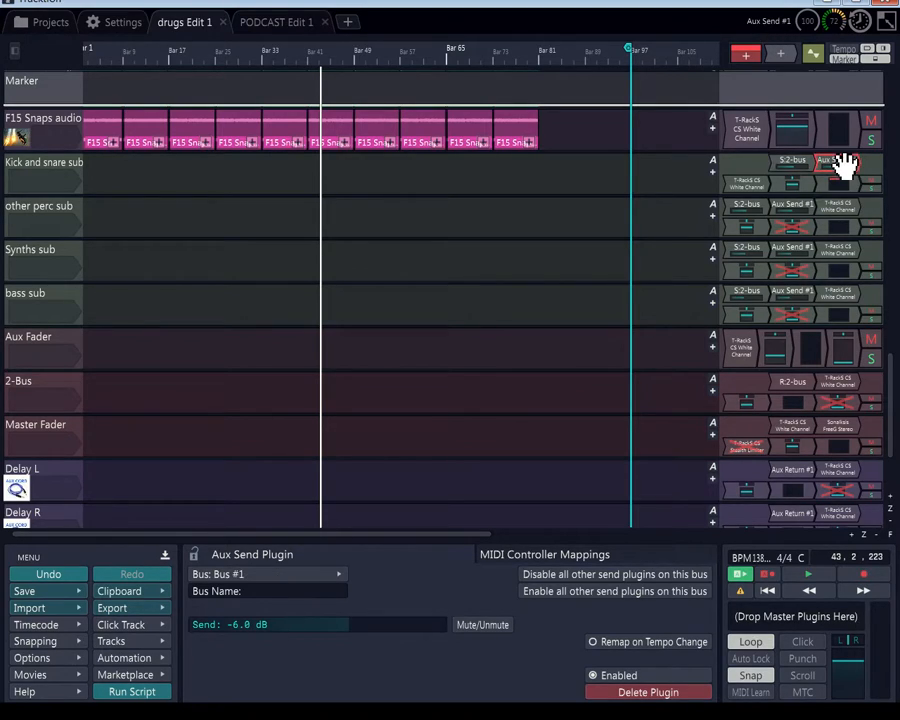
click(746, 348)
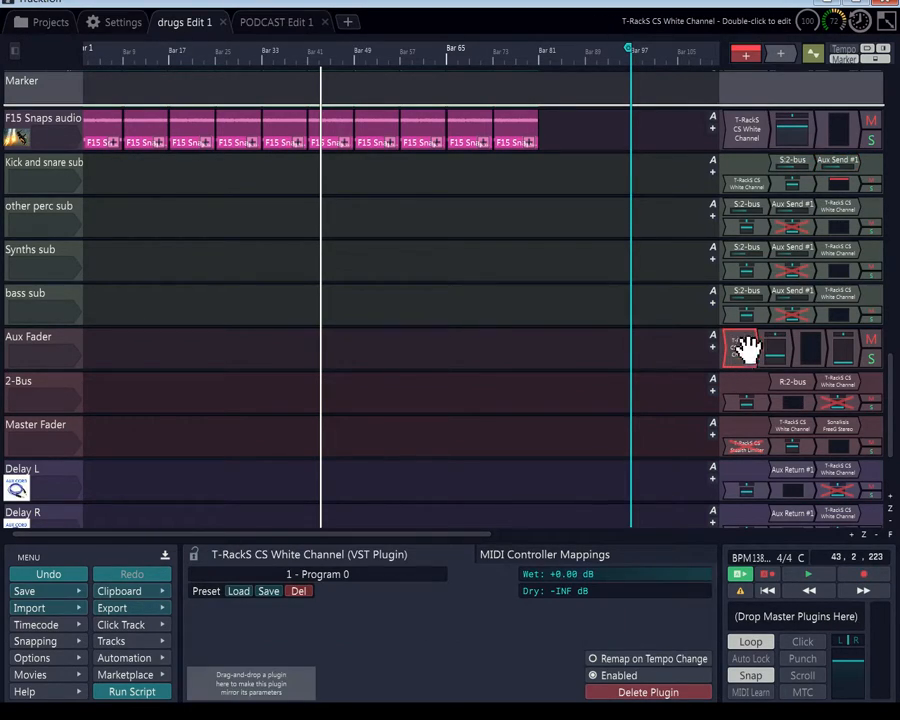
click(796, 164)
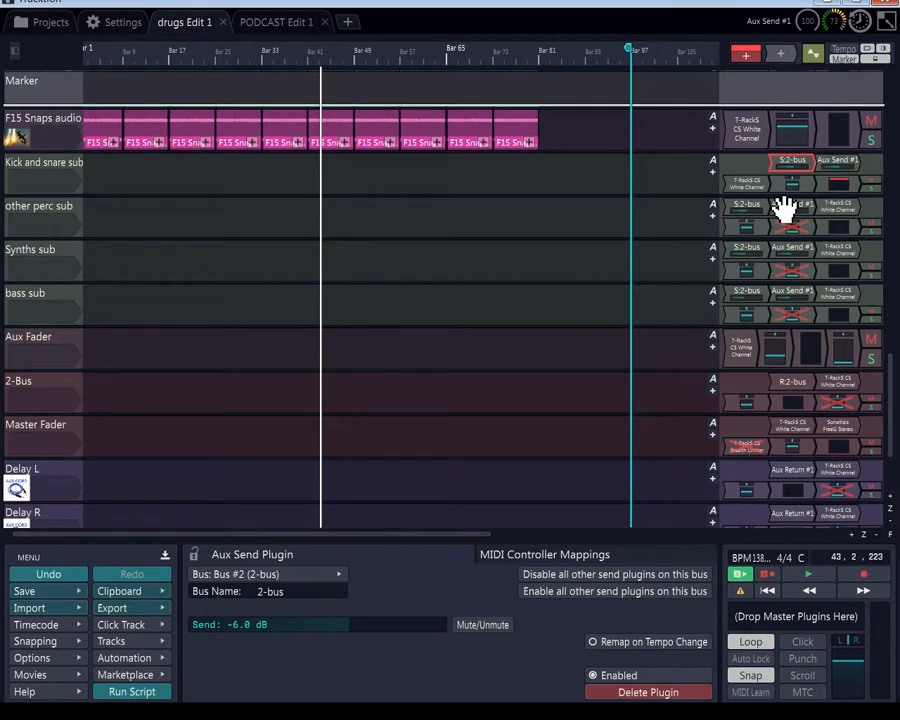
click(836, 162)
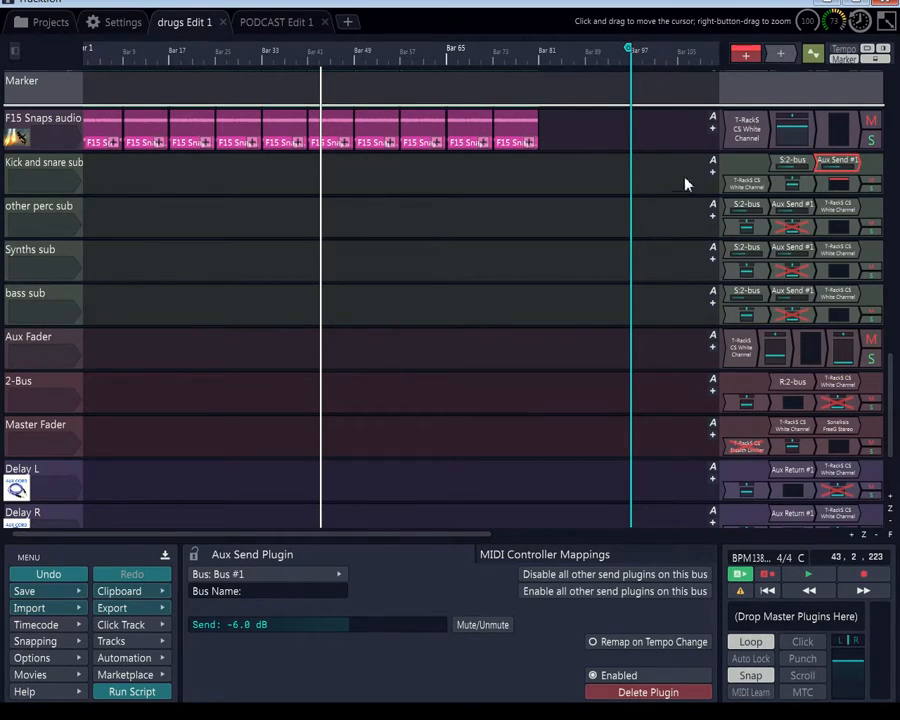
click(793, 164)
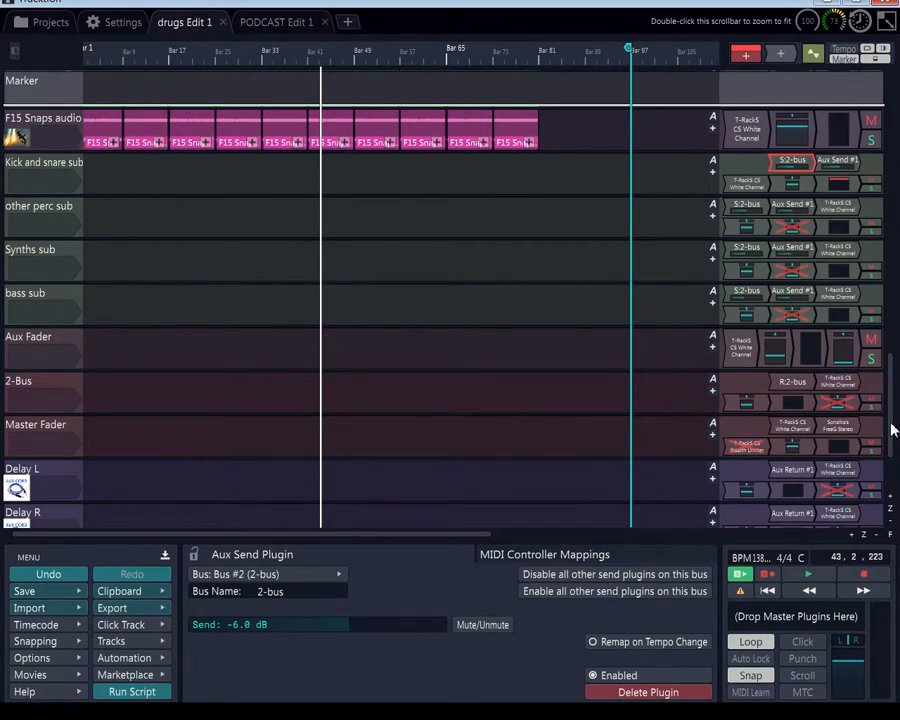
- Examine the T-RackS CS Classic Clipper settings on the Sampler and Drum Core vst tracks, closing each plugin window
drag(891, 424, 891, 142)
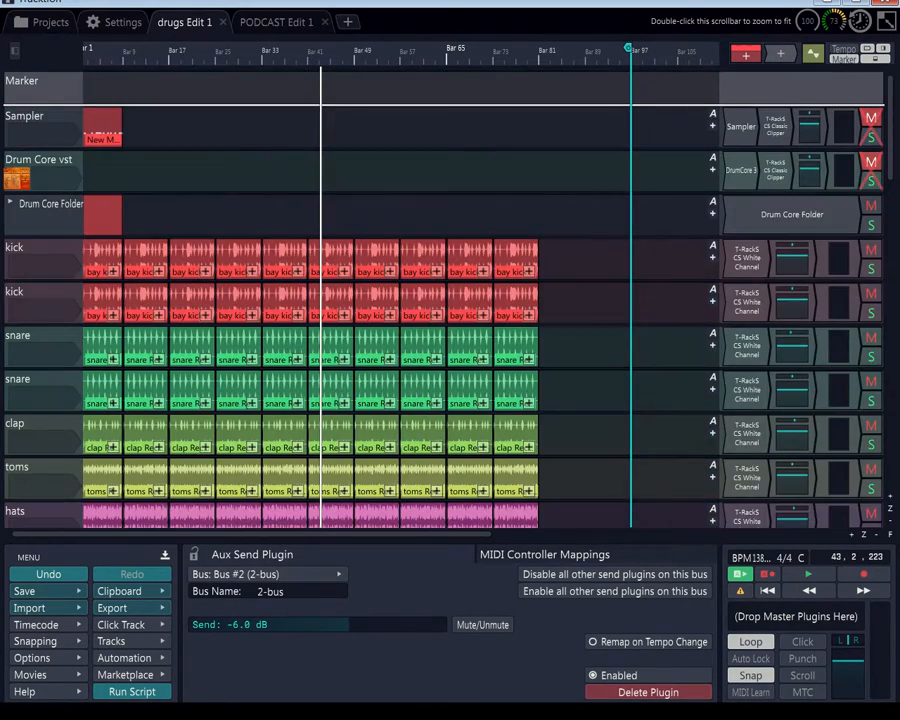
double_click(779, 135)
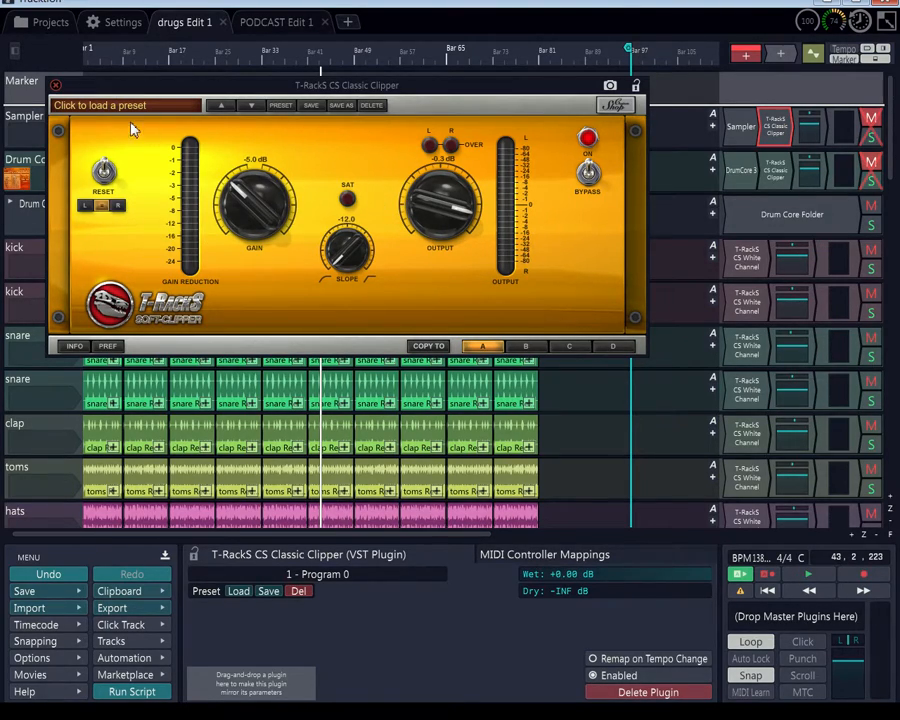
click(56, 86)
click(776, 172)
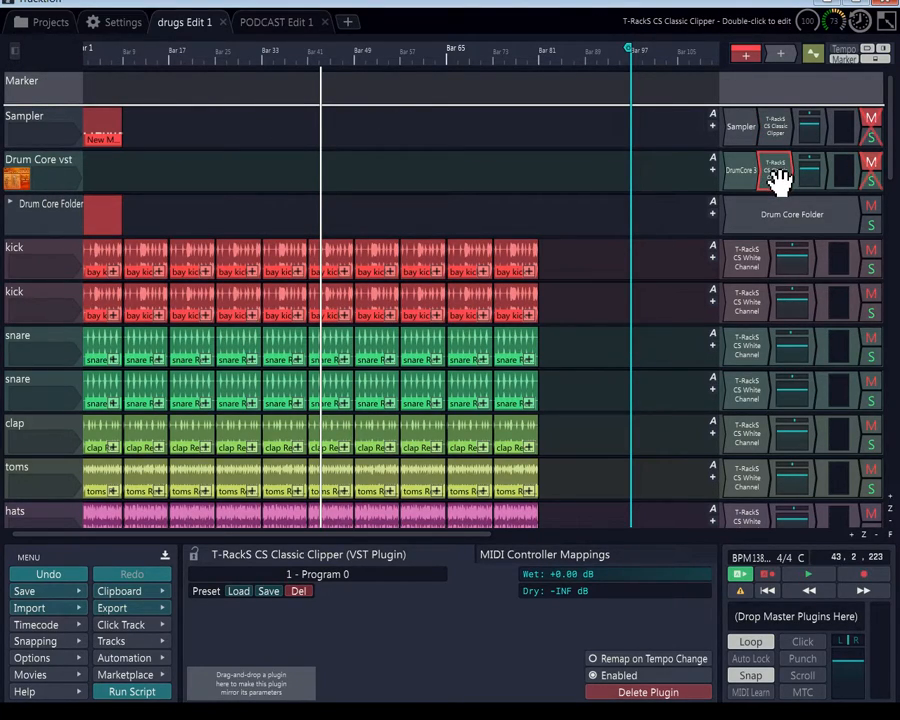
double_click(777, 174)
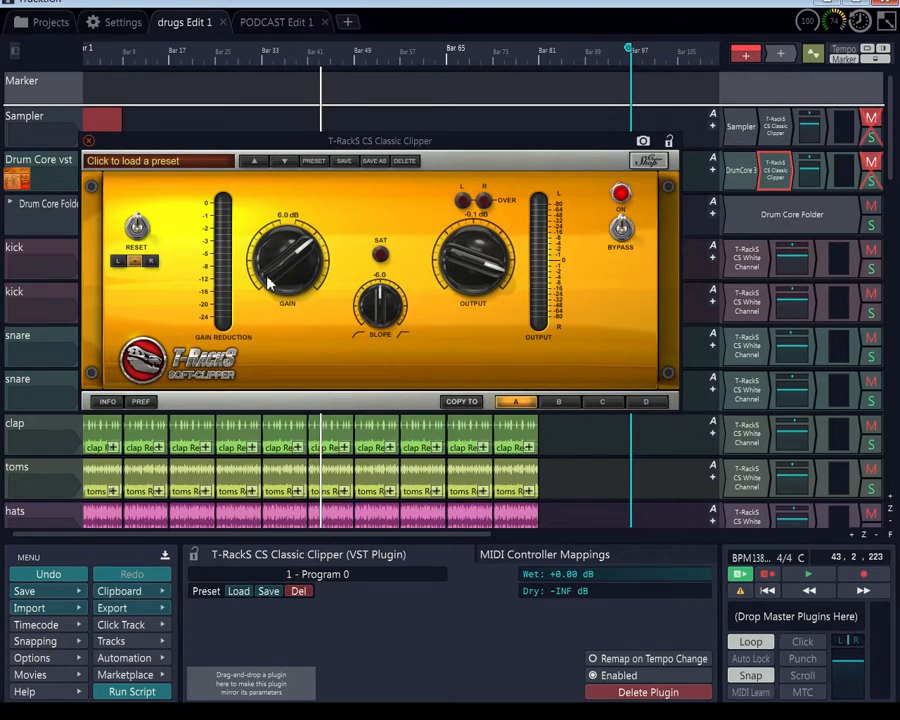
click(88, 143)
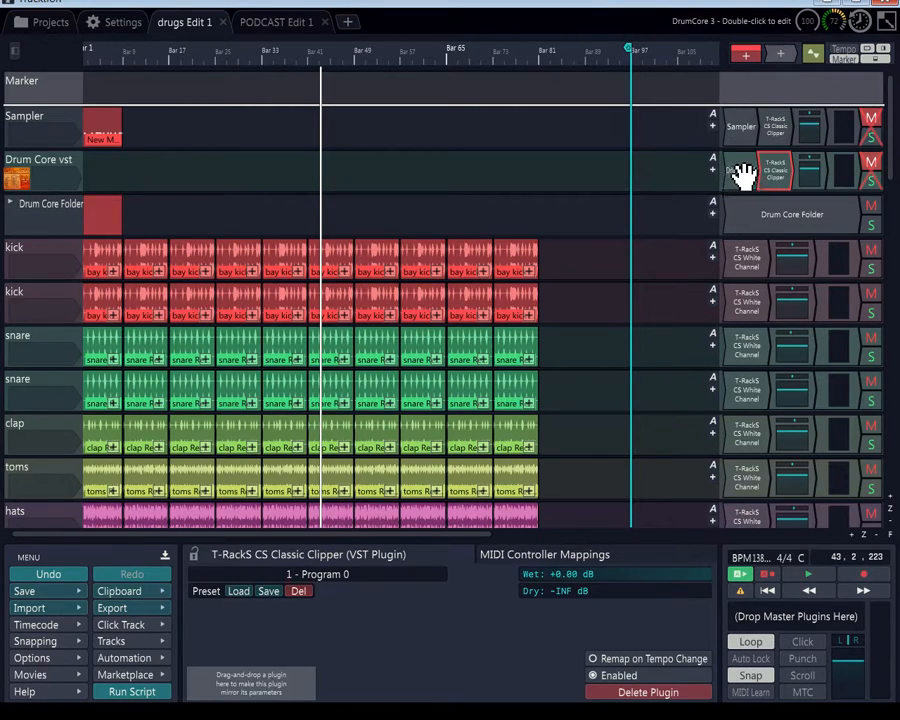
scroll(208, 305, up, 10)
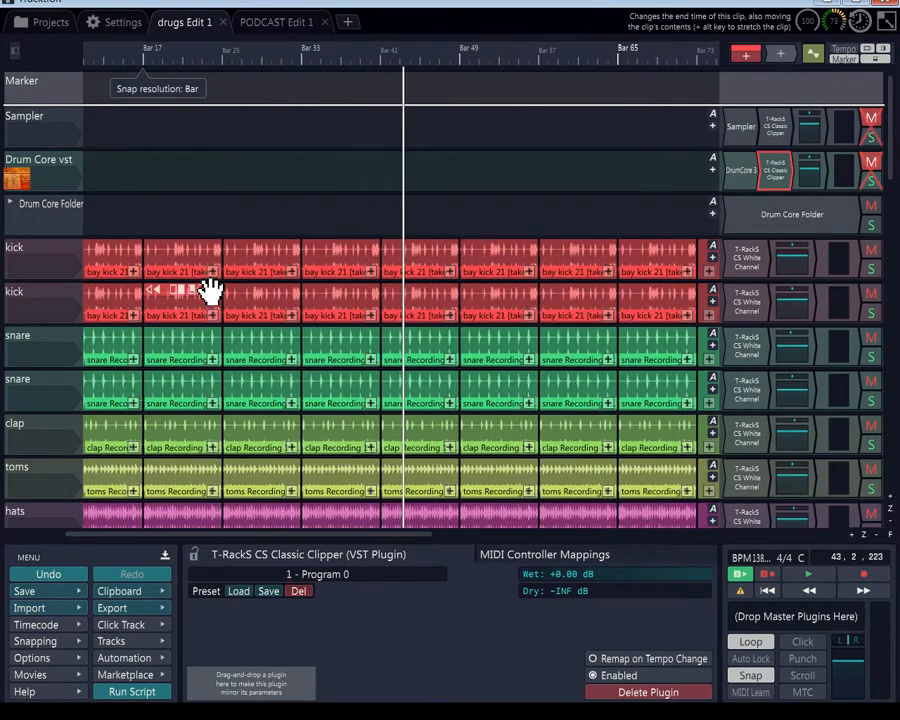
scroll(202, 281, down, 12)
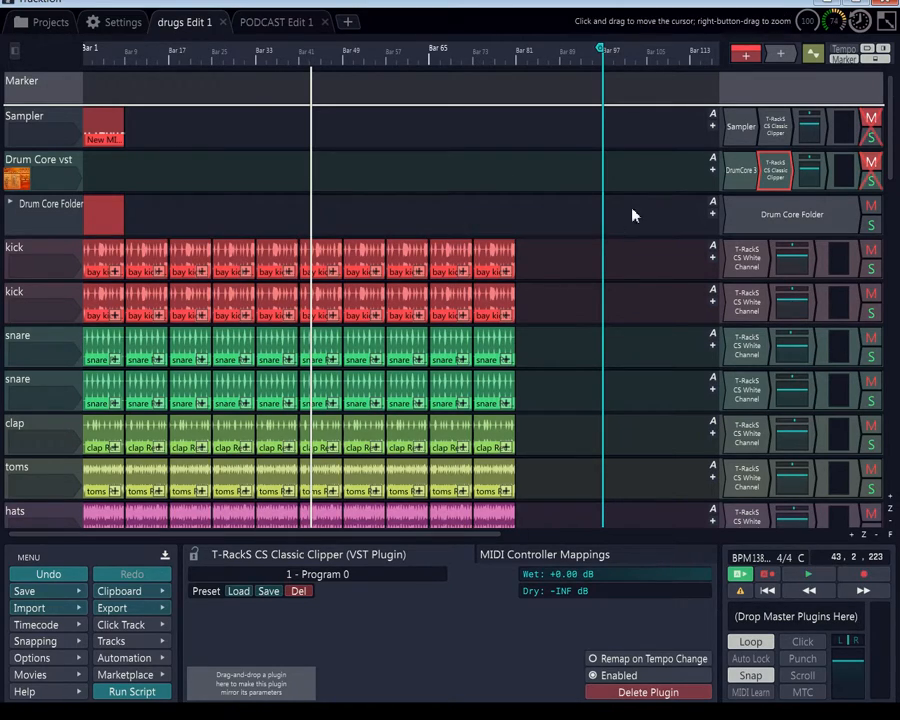
scroll(893, 165, down, 1)
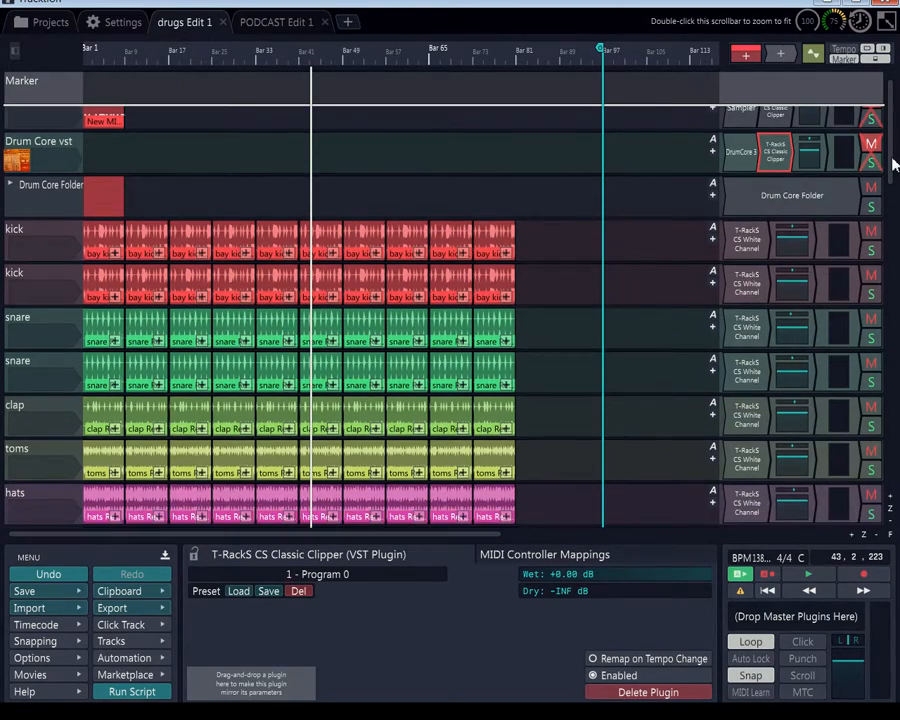
scroll(893, 165, up, 1)
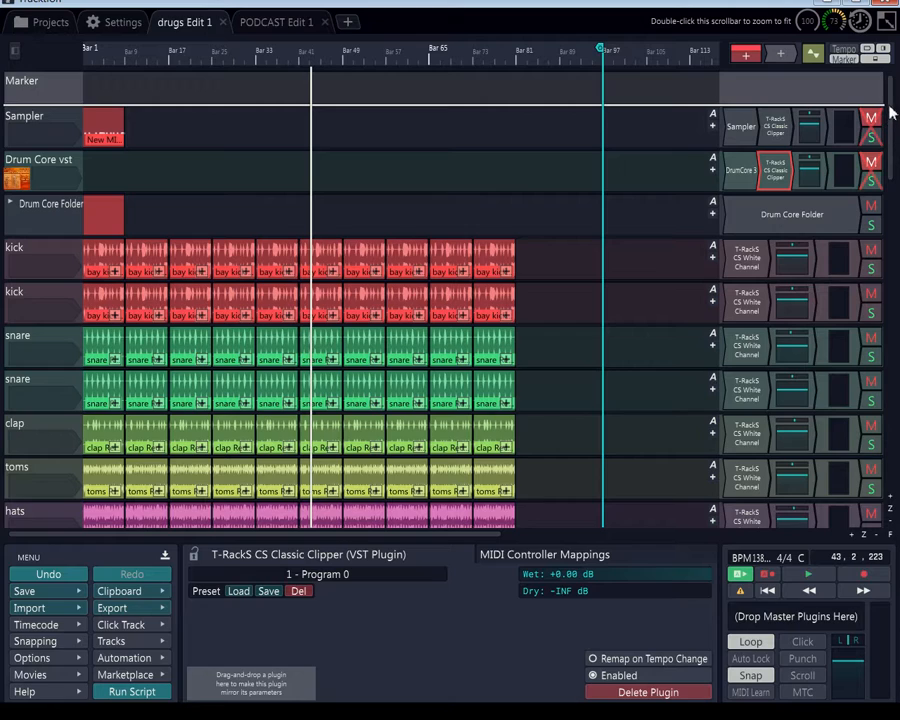
drag(893, 108, 870, 338)
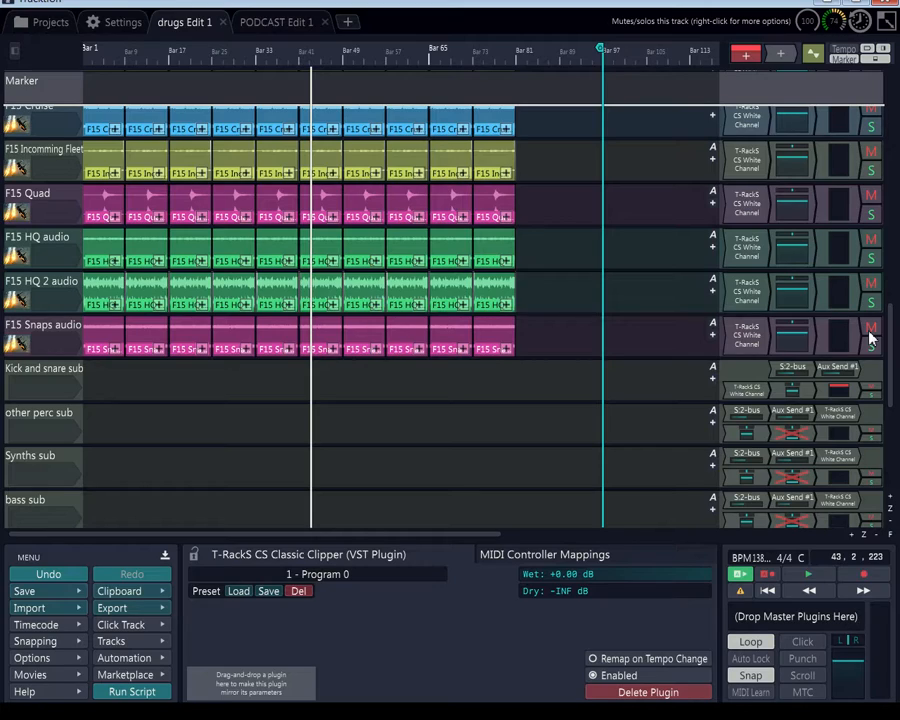
click(840, 22)
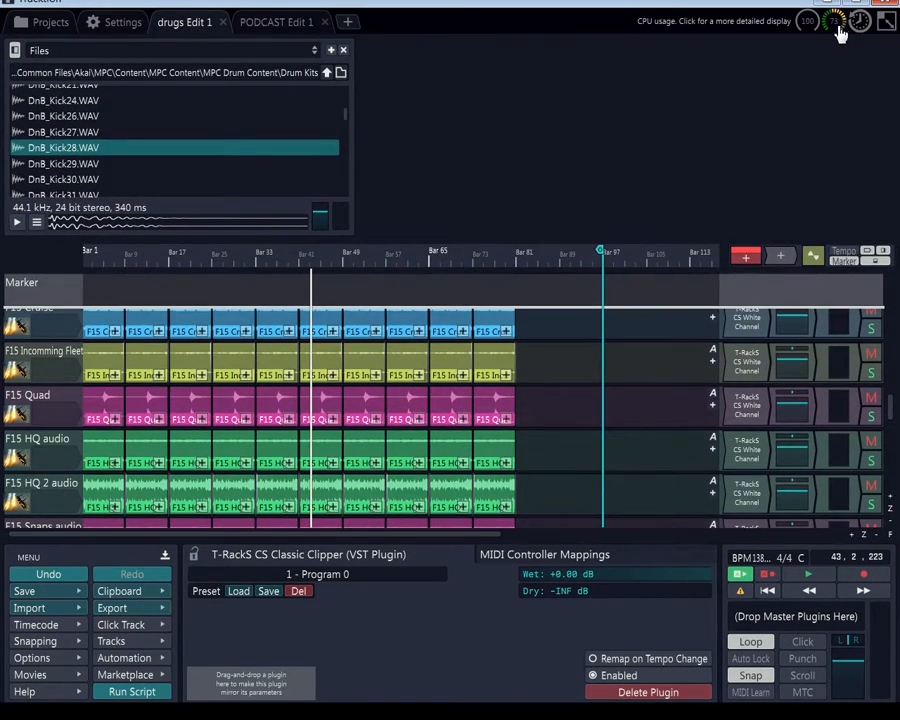
click(15, 50)
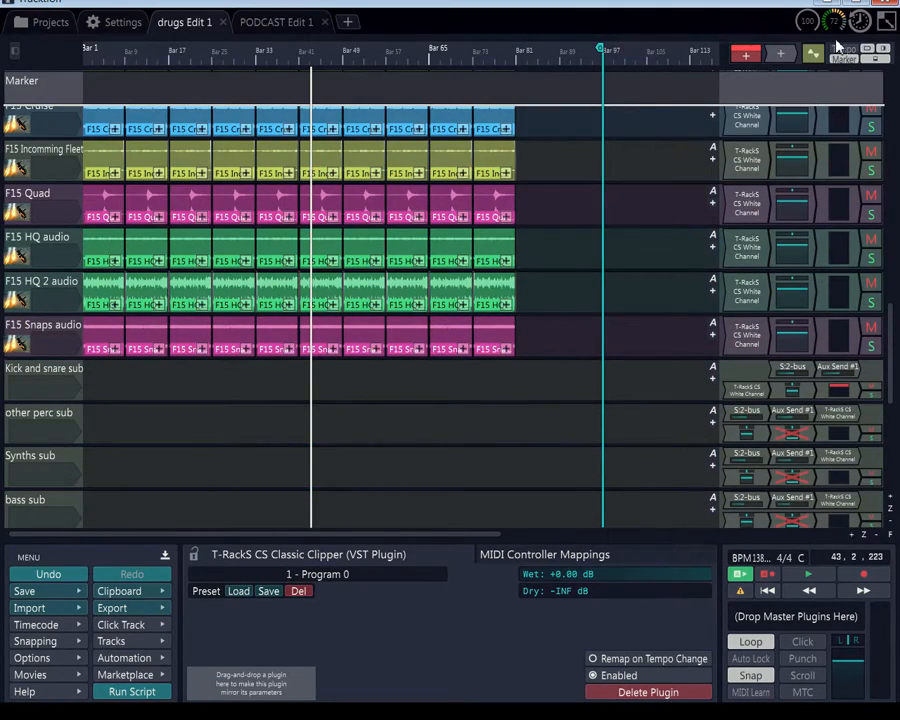
- Examine the F15 The World Outside track's T-RackS CS White Channel plugin, close it and check the track's destination
drag(891, 351, 898, 257)
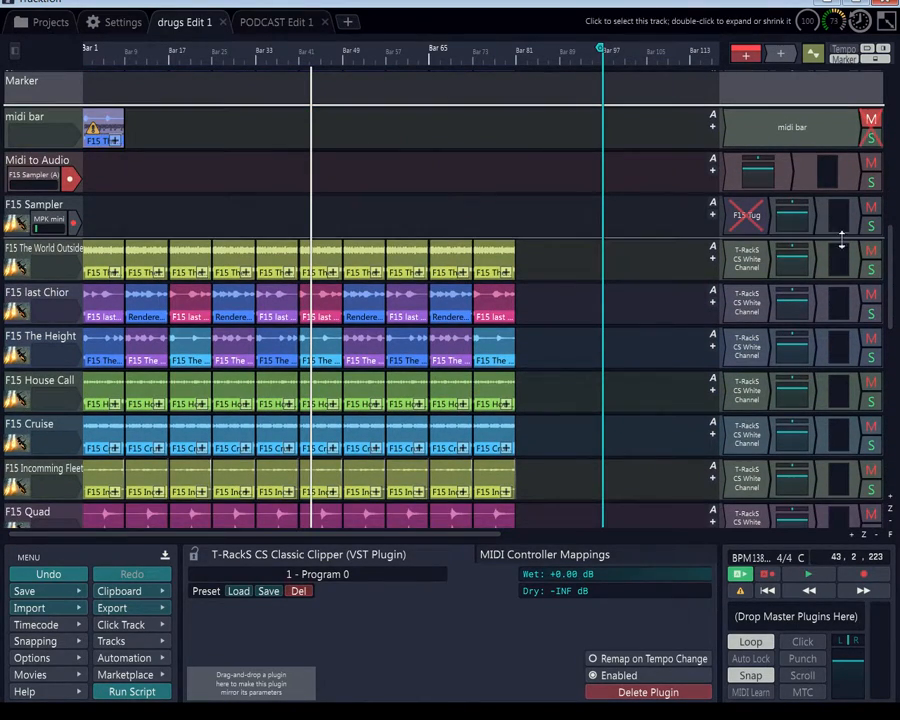
double_click(746, 263)
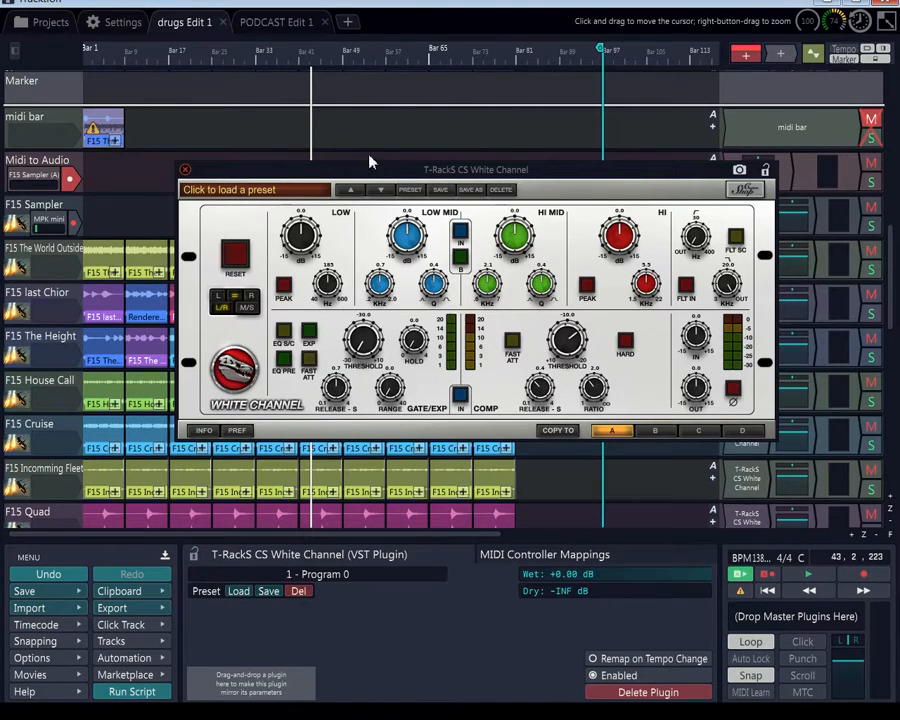
drag(362, 172, 262, 59)
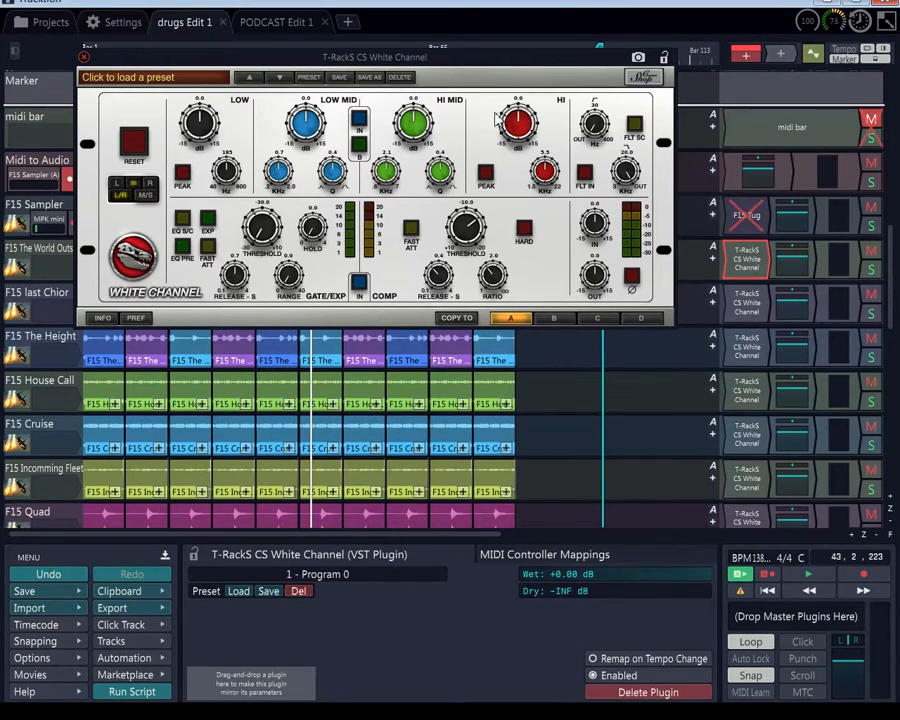
drag(402, 62, 402, 339)
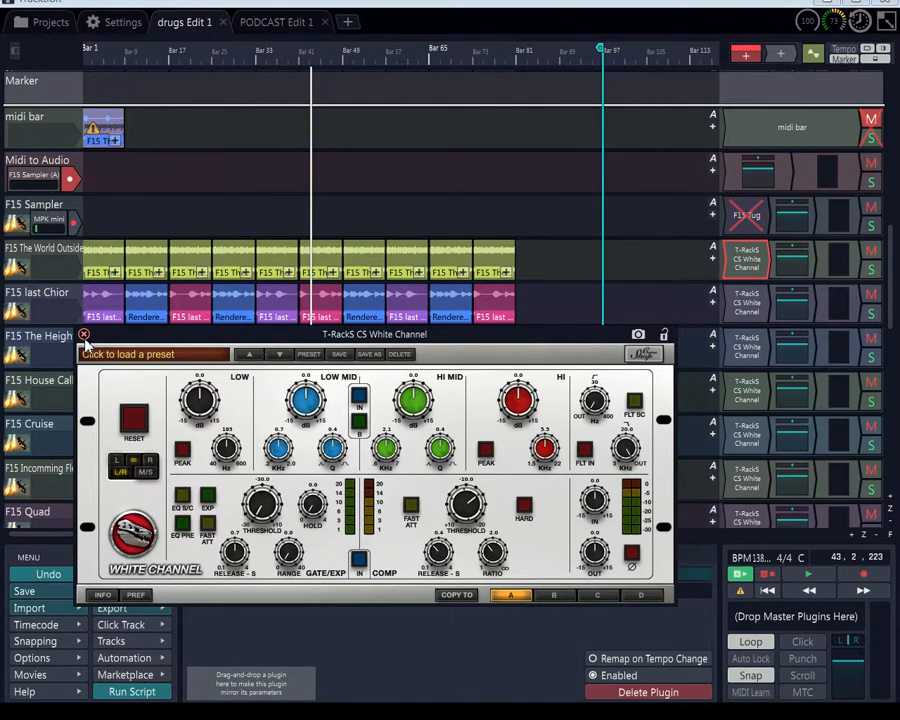
click(44, 256)
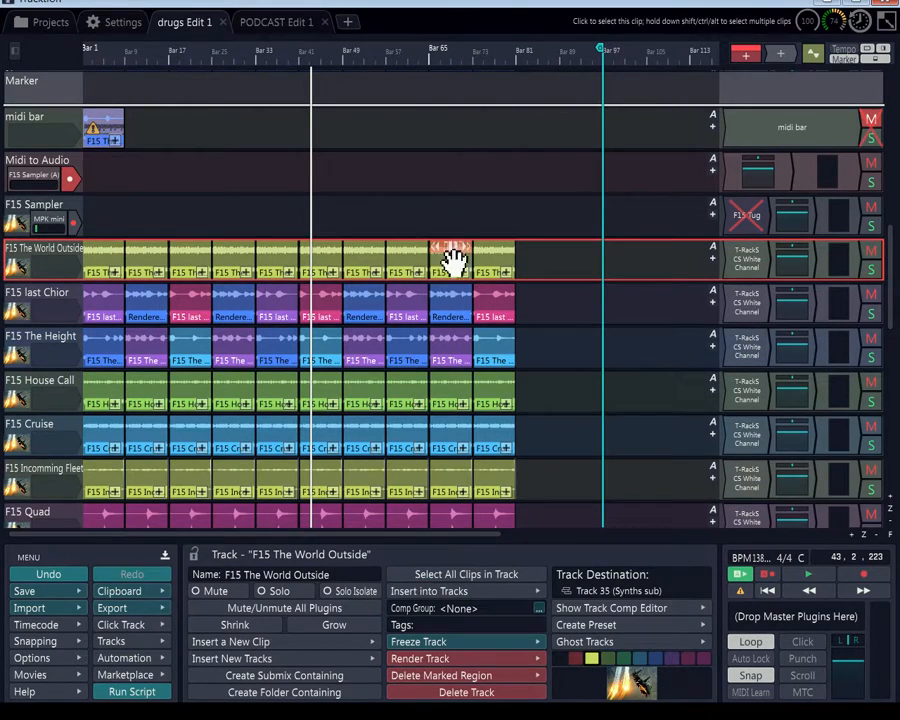
- Reopen the White Channel plugin on F15 The World Outside, look over its EQ, gate and compressor controls, and close it
click(750, 260)
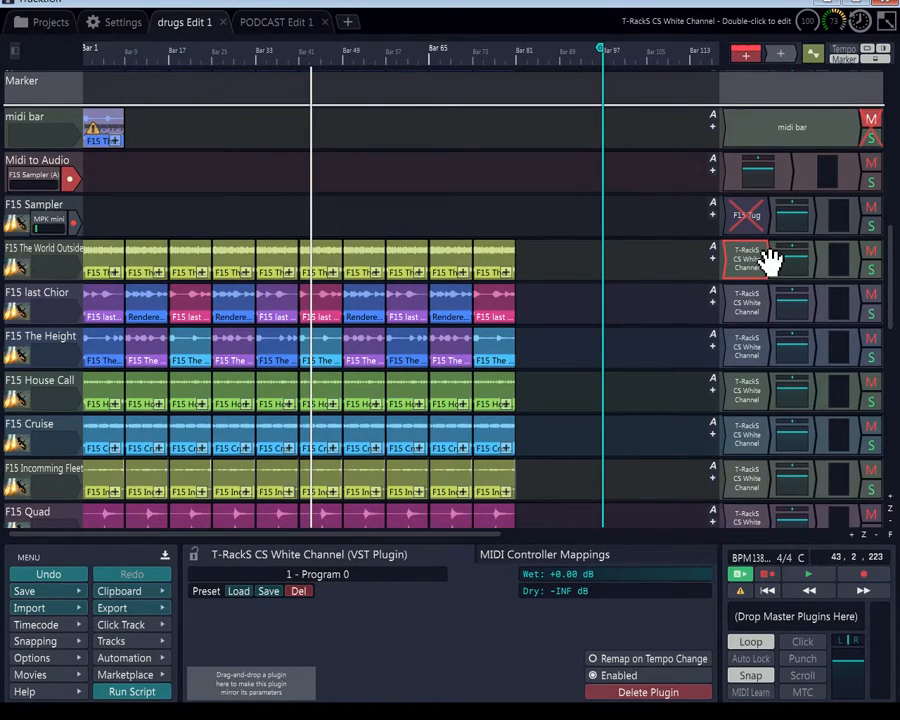
scroll(768, 258, down, 1)
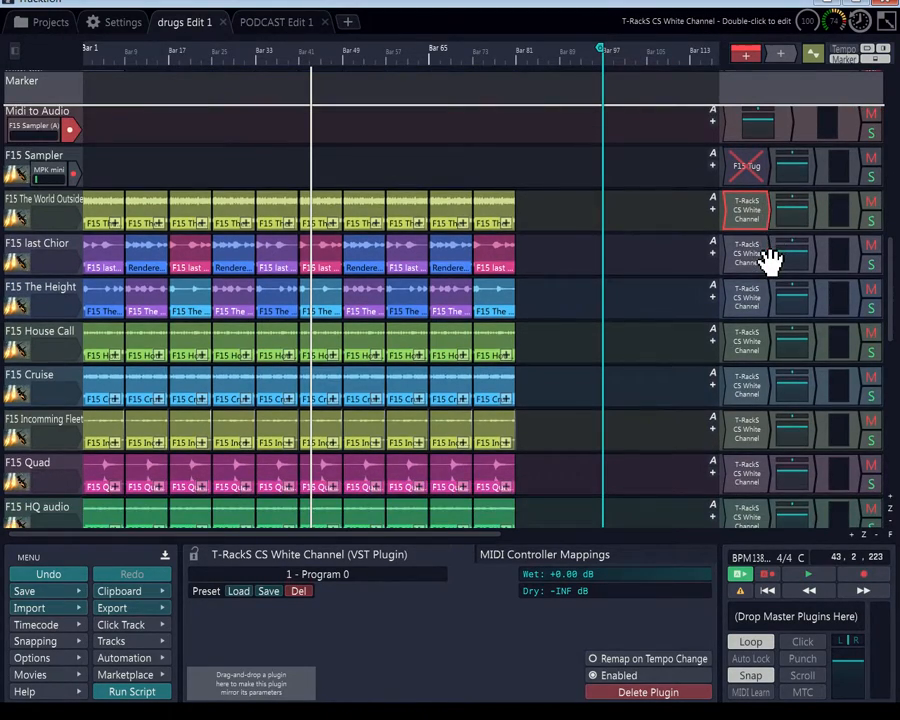
click(835, 27)
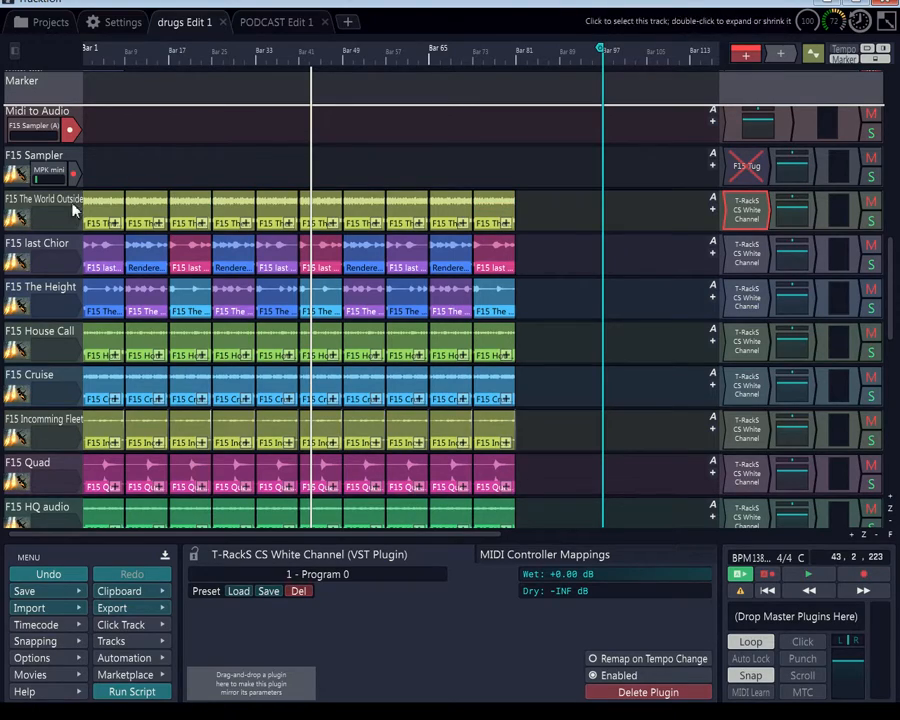
double_click(755, 215)
drag(515, 370, 520, 116)
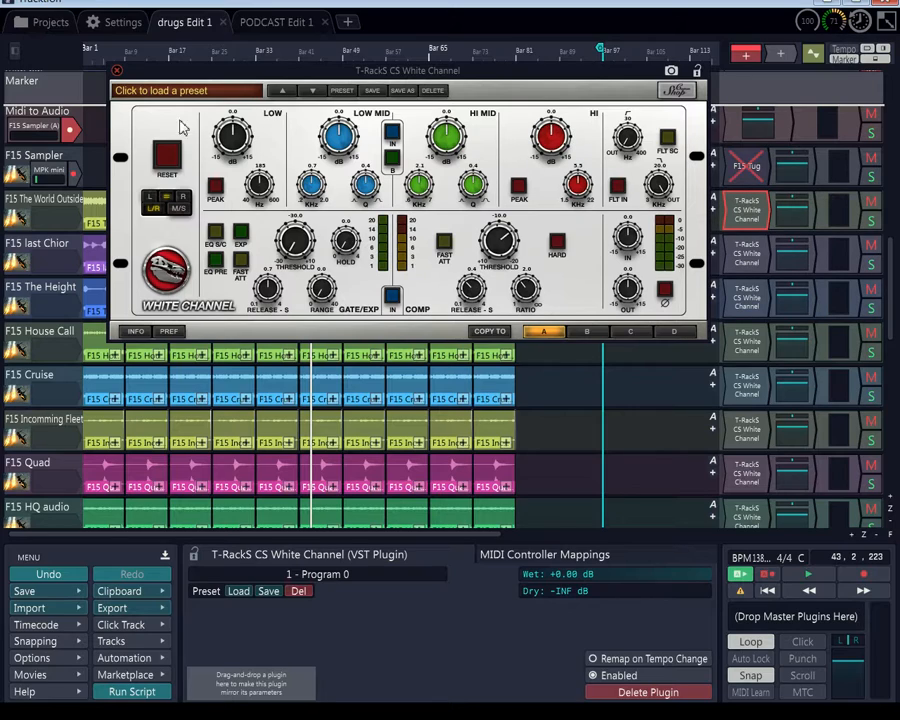
click(116, 75)
- Look over the neighbouring F15 tracks' channel plugins and check the F15 The World Outside White Channel once more
scroll(762, 214, down, 3)
scroll(763, 216, up, 2)
scroll(763, 216, down, 3)
scroll(763, 216, up, 4)
scroll(762, 214, up, 2)
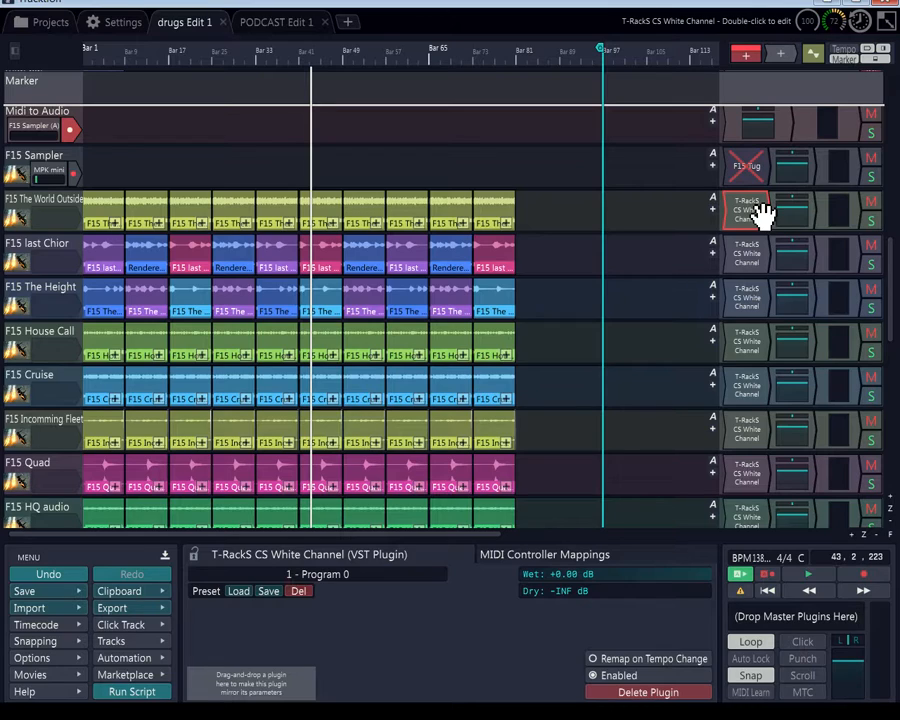
double_click(762, 214)
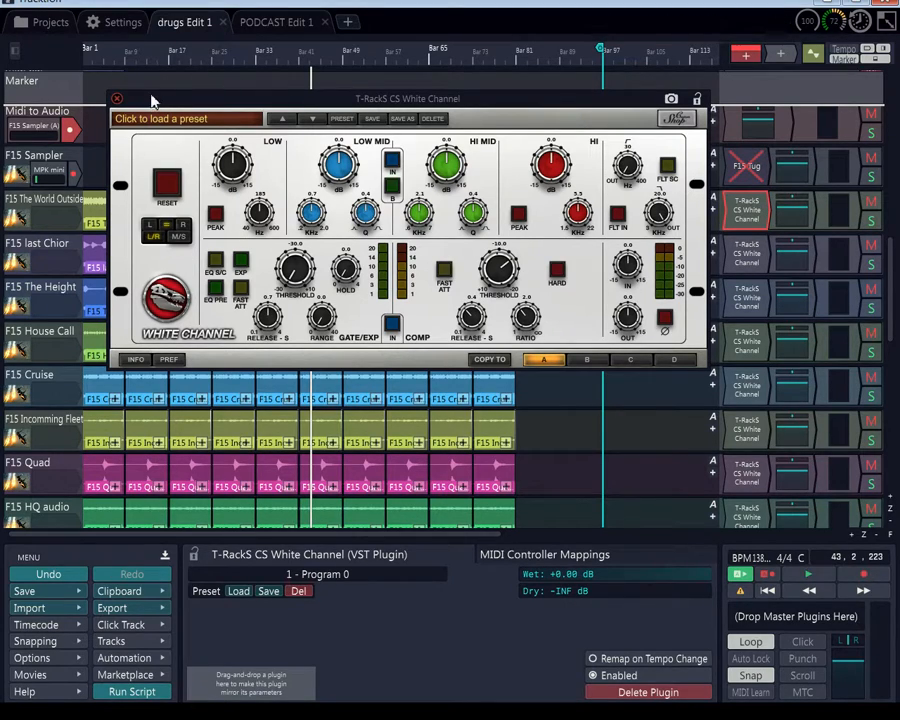
click(116, 98)
- Review the mixer chain from the F15 synth tracks through the submixes, Aux Fader, 2-Bus and Master Fader to the delay and reverb returns
scroll(35, 168, down, 5)
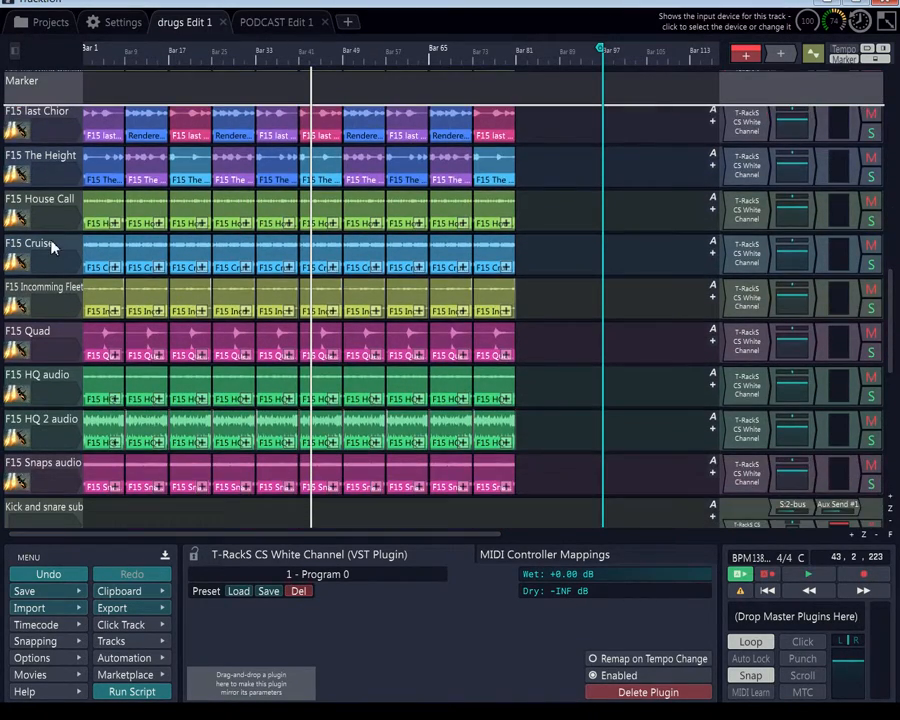
scroll(368, 174, down, 3)
scroll(368, 170, down, 1)
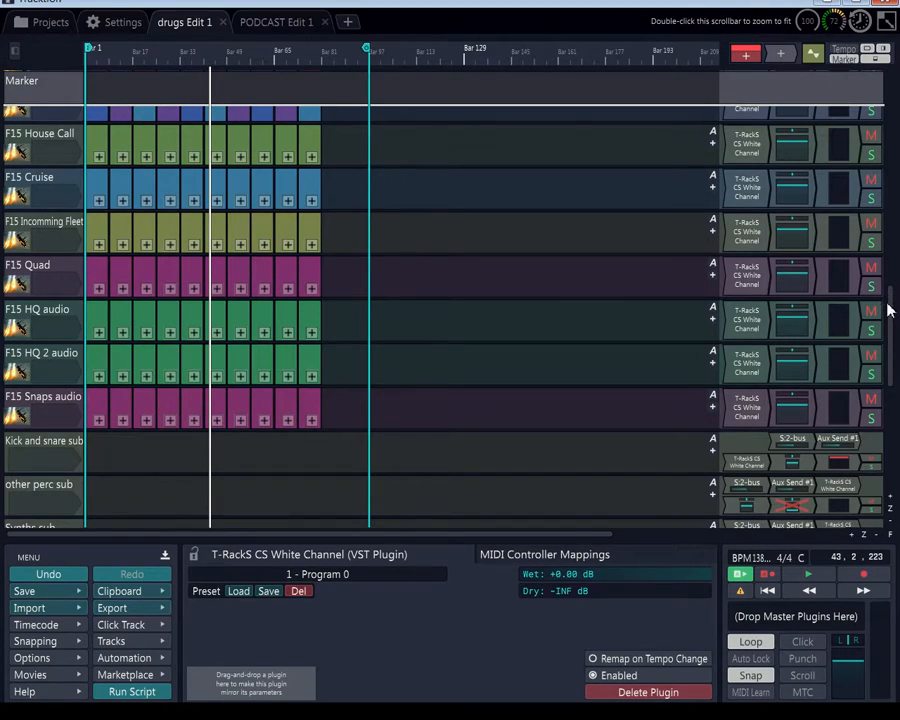
drag(888, 310, 893, 383)
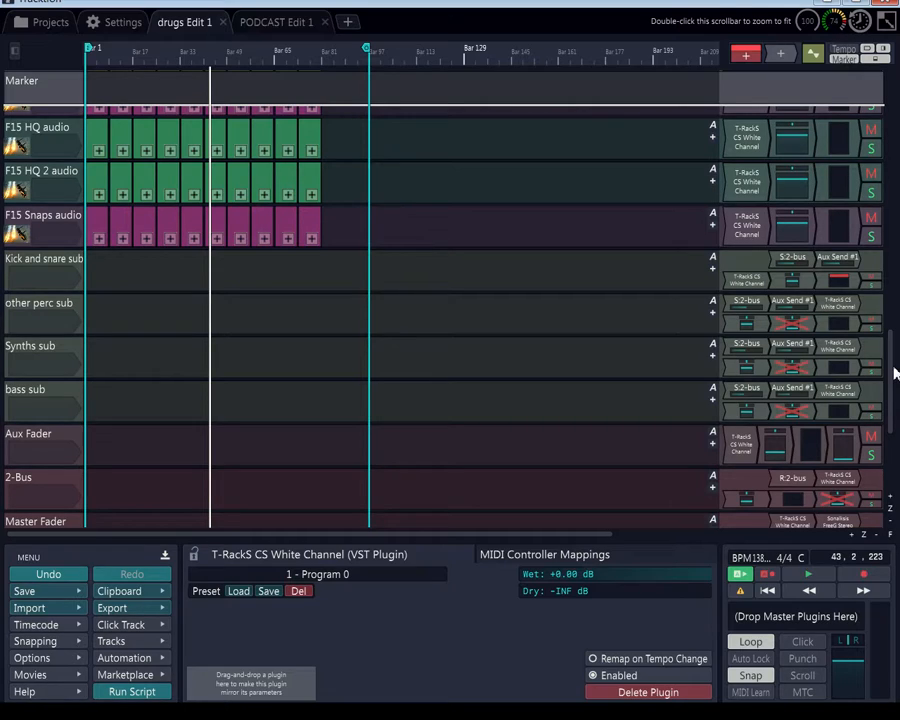
drag(893, 373, 897, 452)
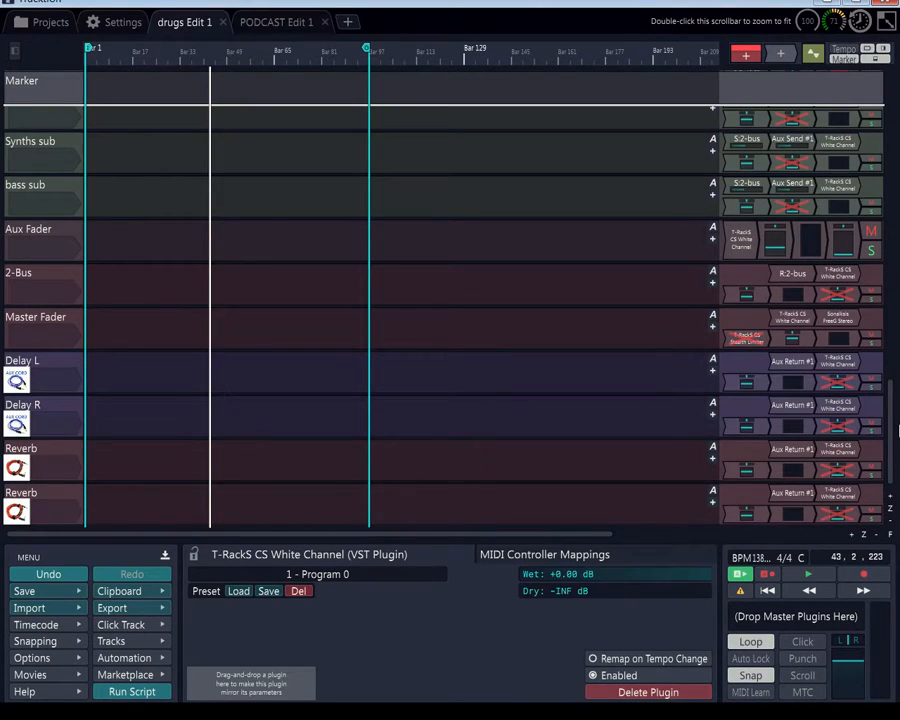
drag(898, 431, 898, 404)
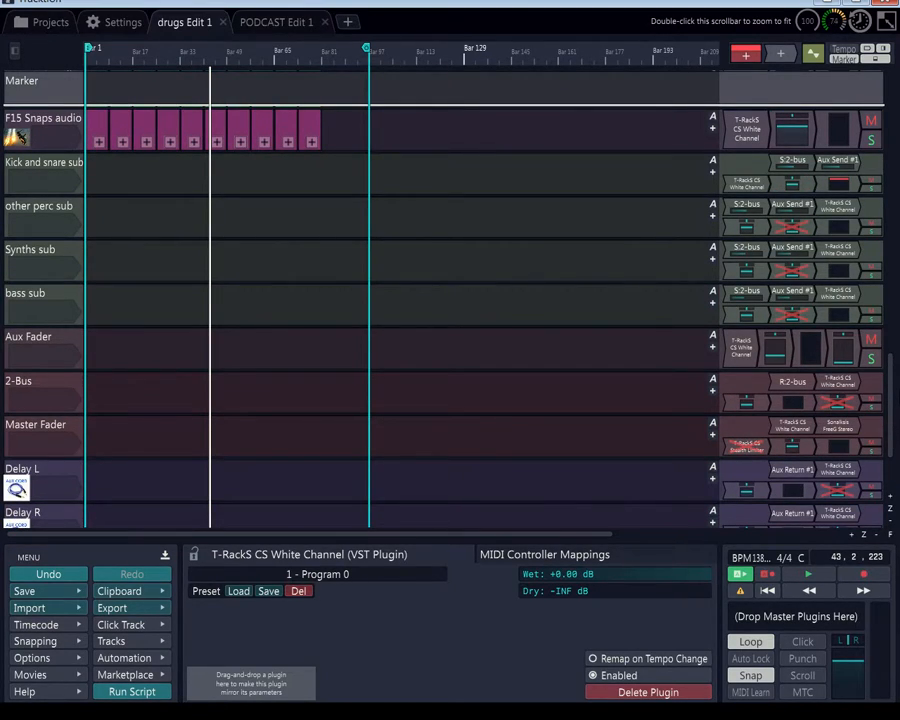
drag(898, 404, 898, 352)
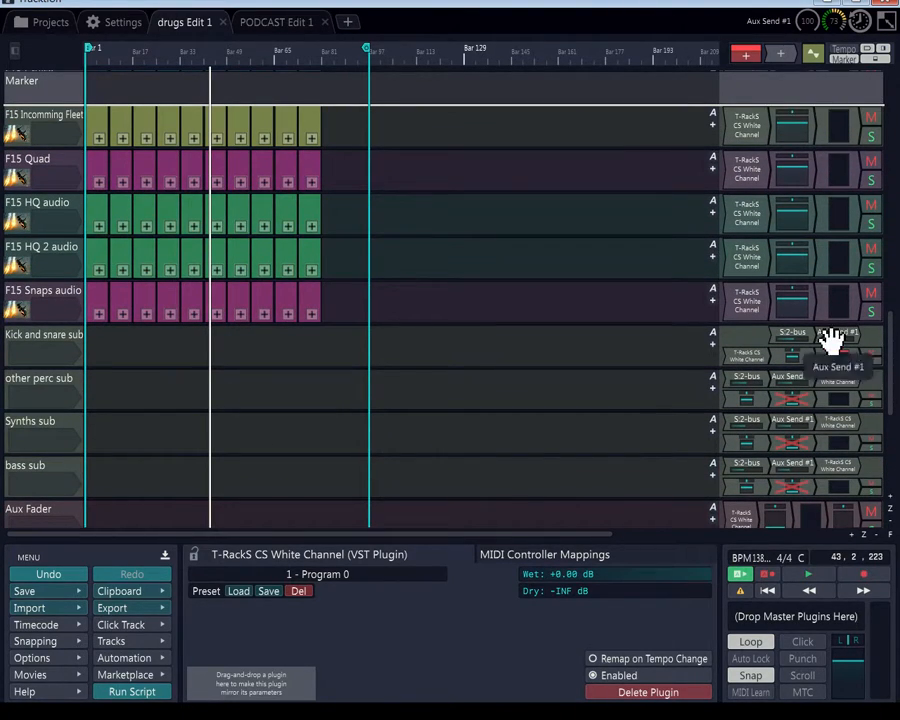
- Check the F15 HQ 2 audio track's White Channel plugin and the Kick and snare sub's level meter, then review the bus and return tracks
click(753, 262)
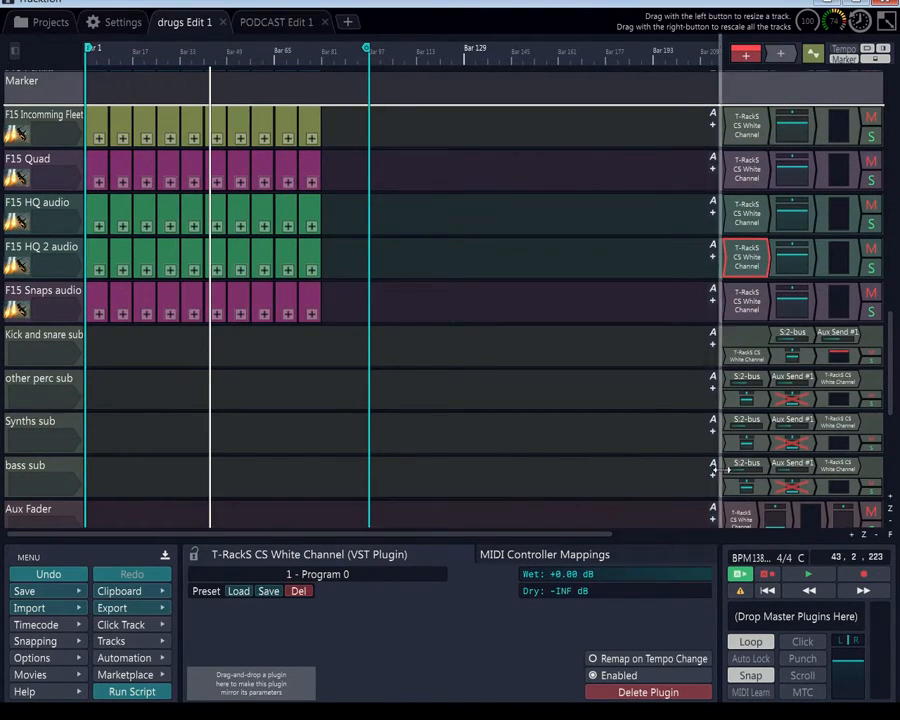
click(834, 23)
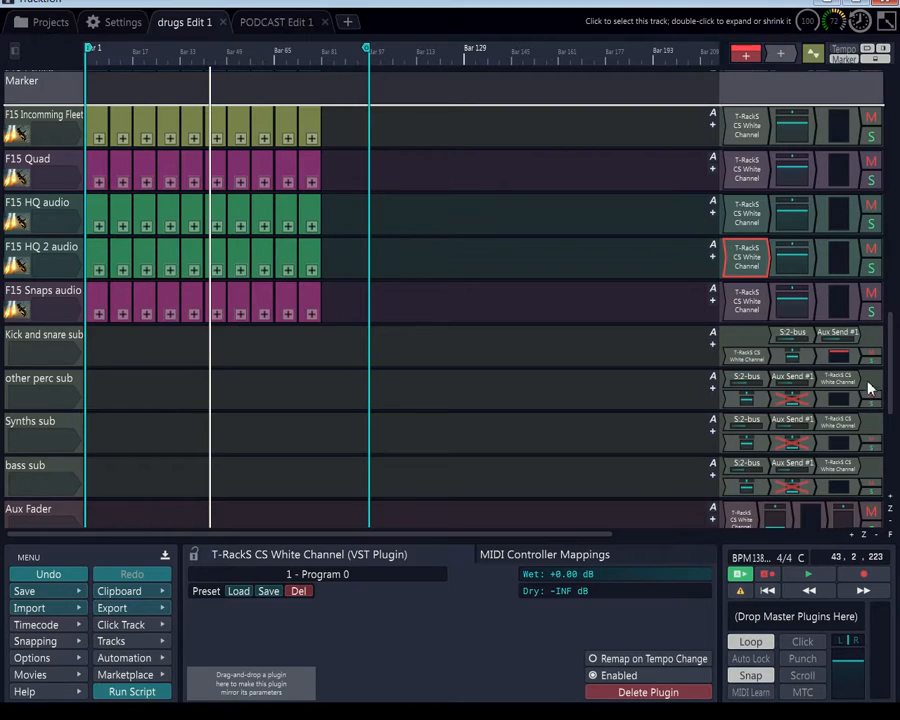
scroll(896, 446, down, 5)
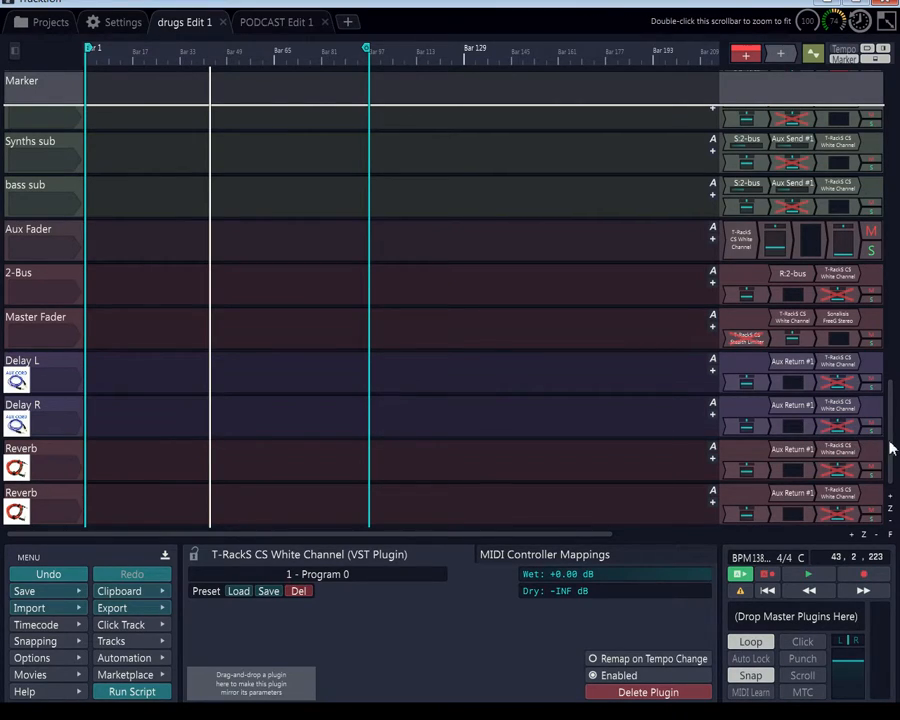
scroll(890, 447, up, 2)
scroll(897, 443, up, 6)
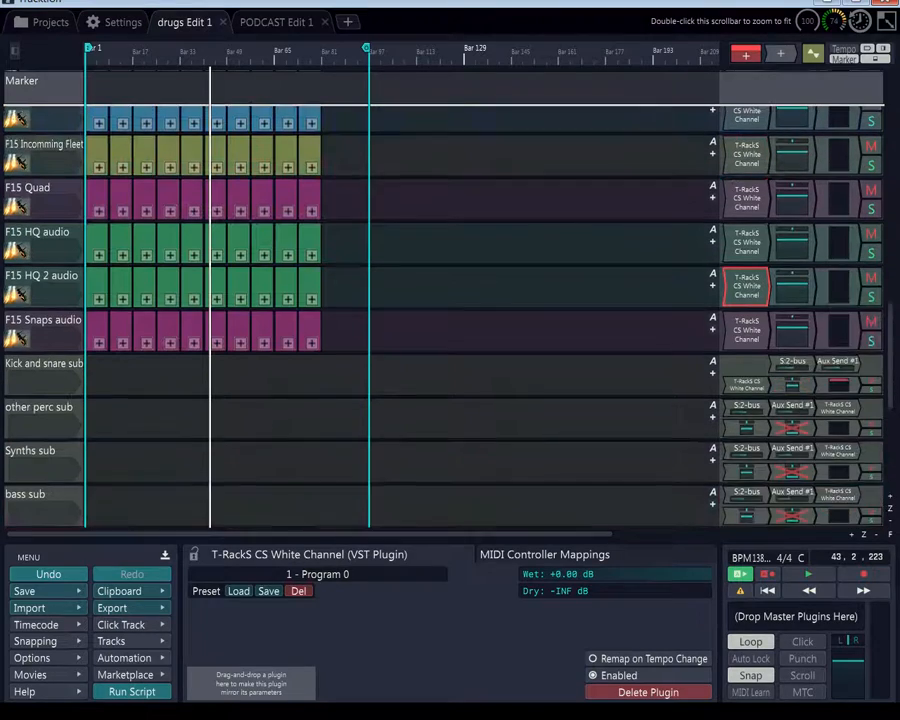
click(850, 407)
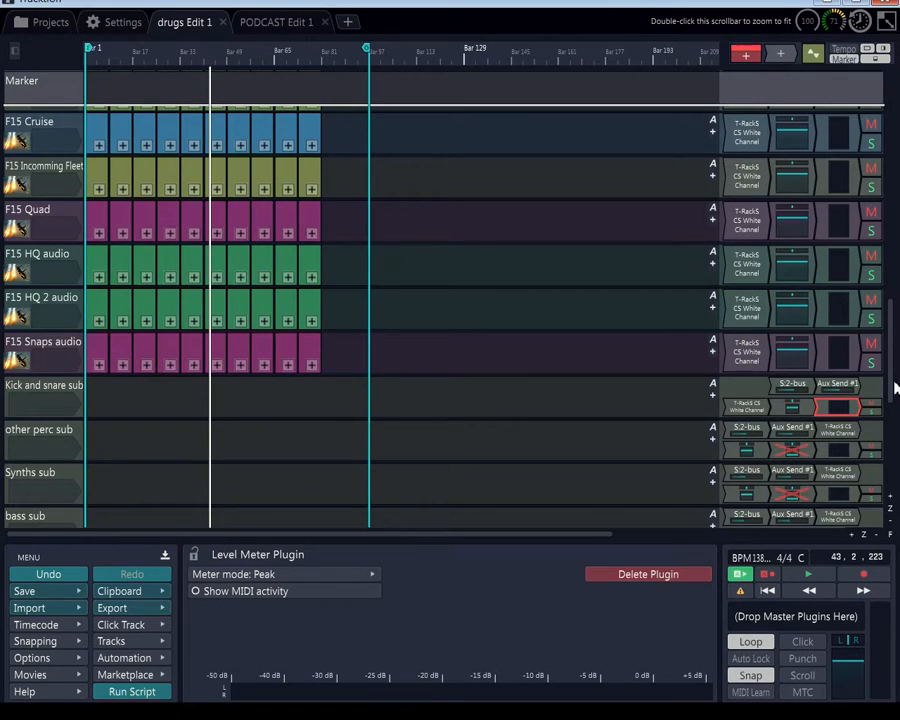
drag(895, 383, 889, 437)
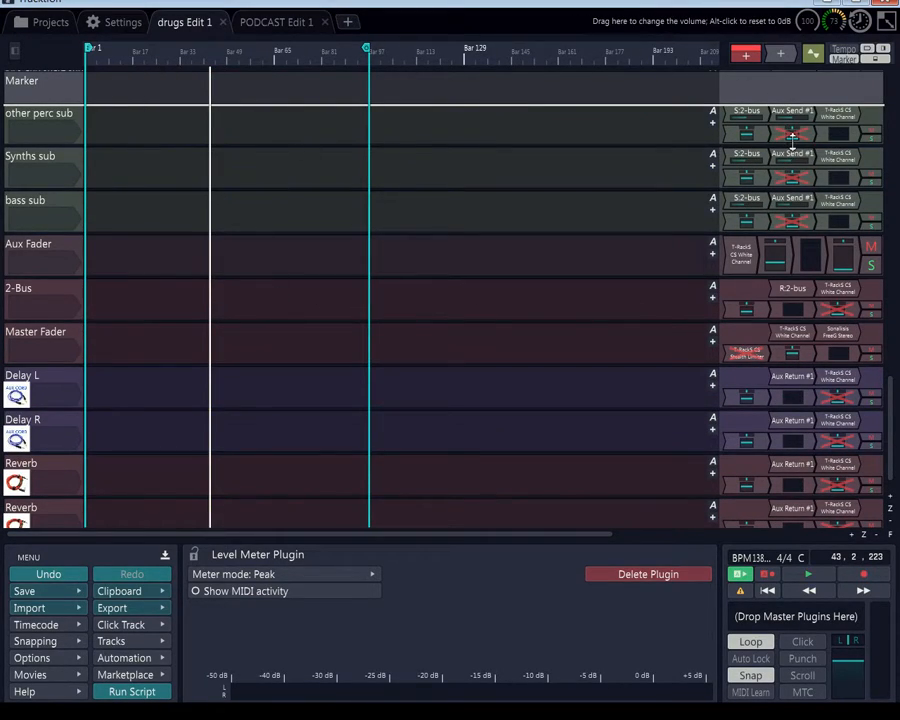